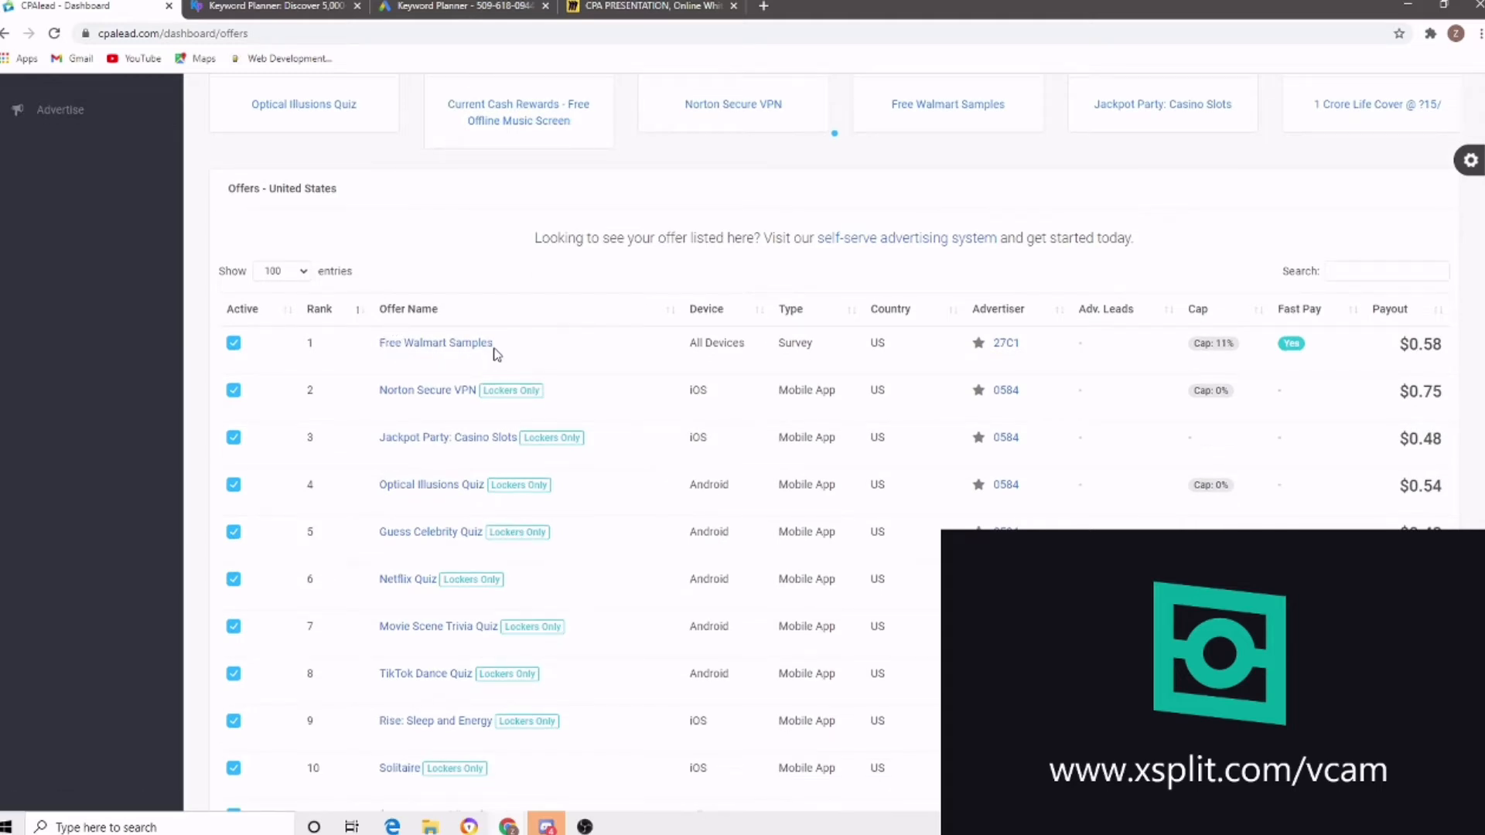
# Start the Windows Magnifier to enlarge the area around the pointer
pyautogui.click(152, 828)
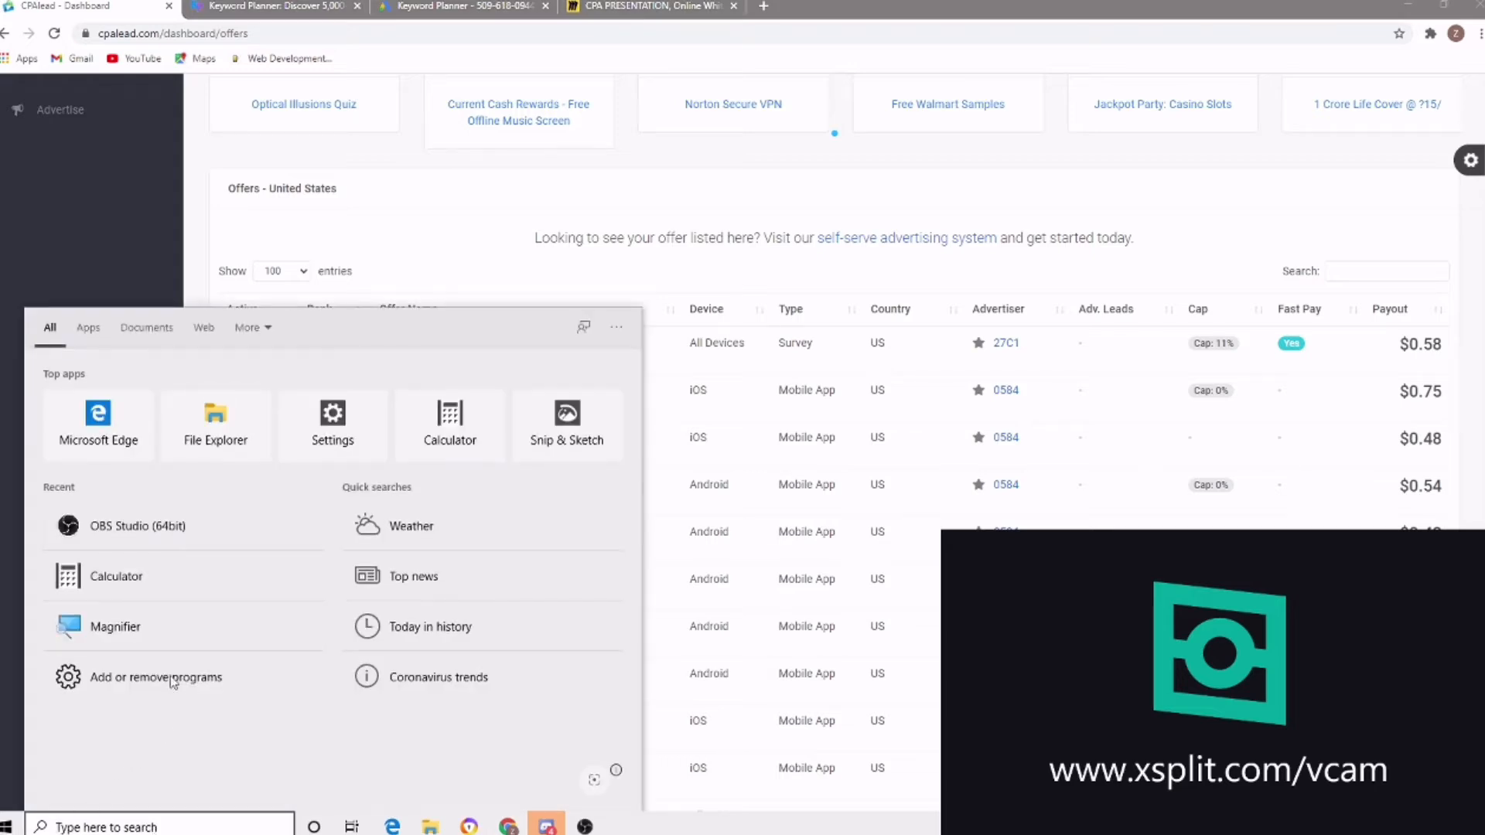
pyautogui.click(123, 628)
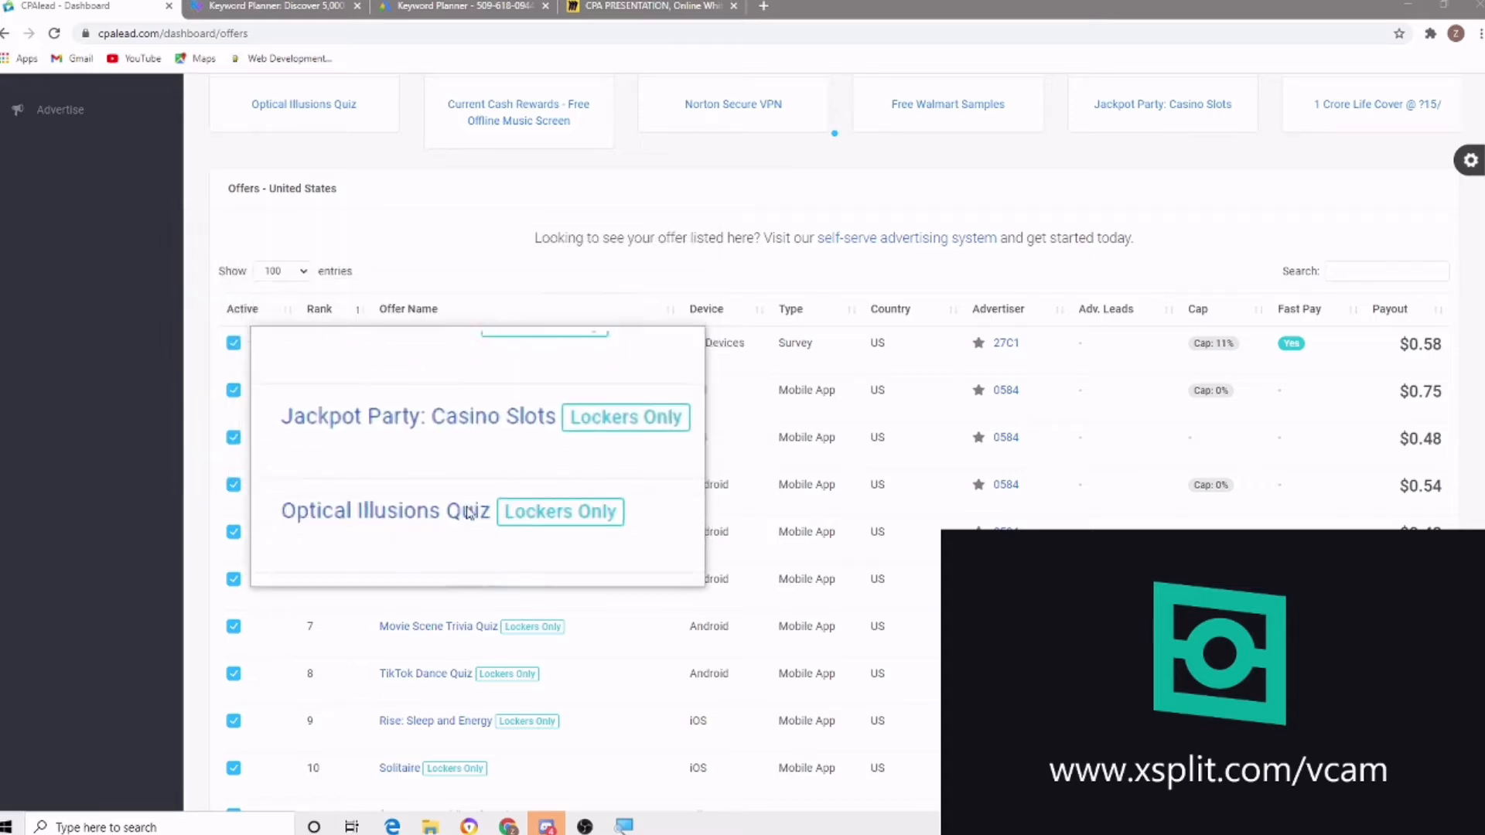
# Look through the ranked United States offers on CPAlead, comparing offer names, types, caps and payouts
pyautogui.scroll(-2, 468, 699)
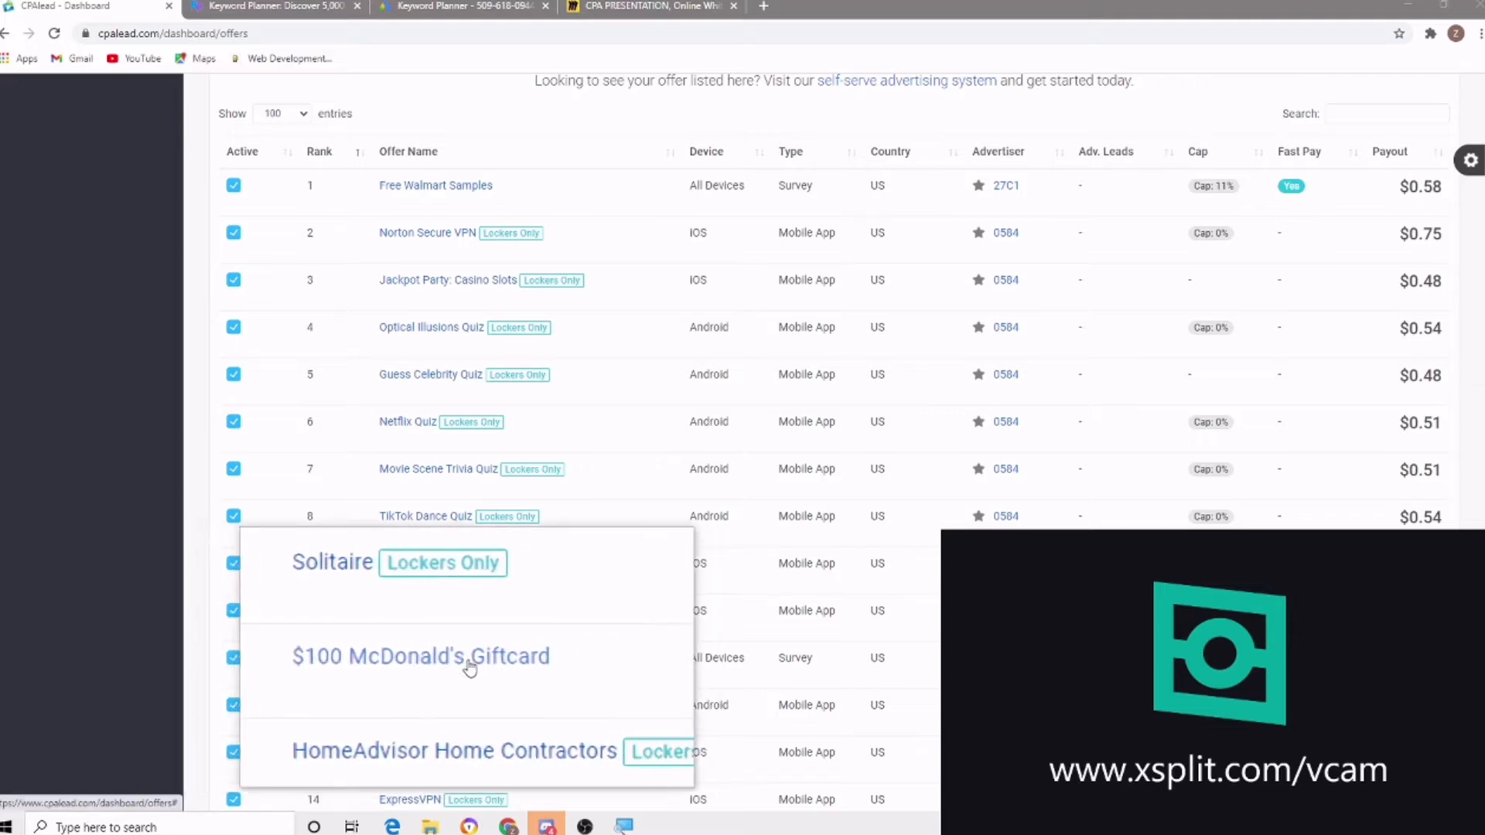
pyautogui.scroll(-2, 470, 667)
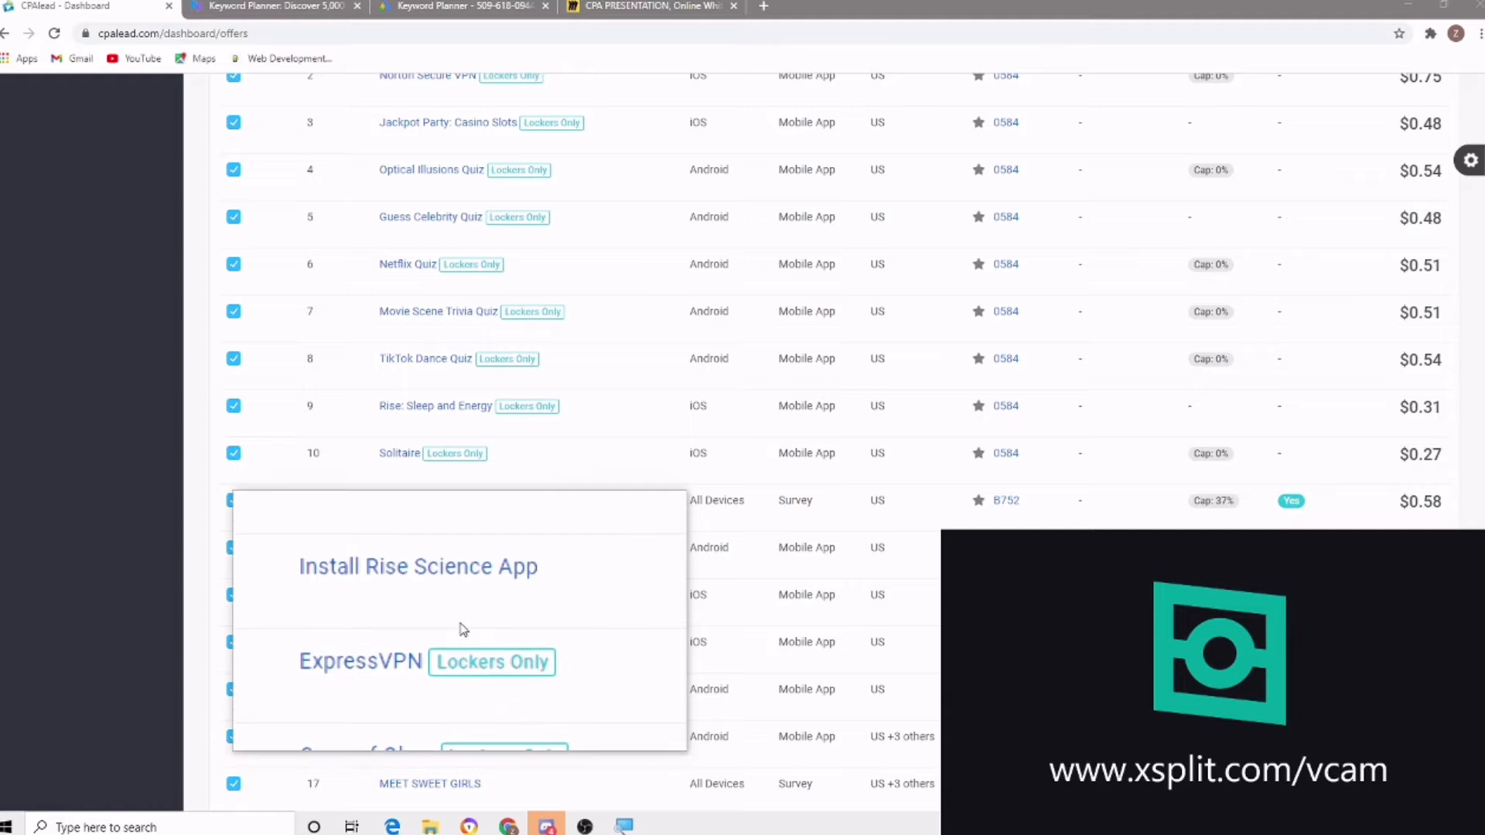
pyautogui.scroll(-2, 461, 622)
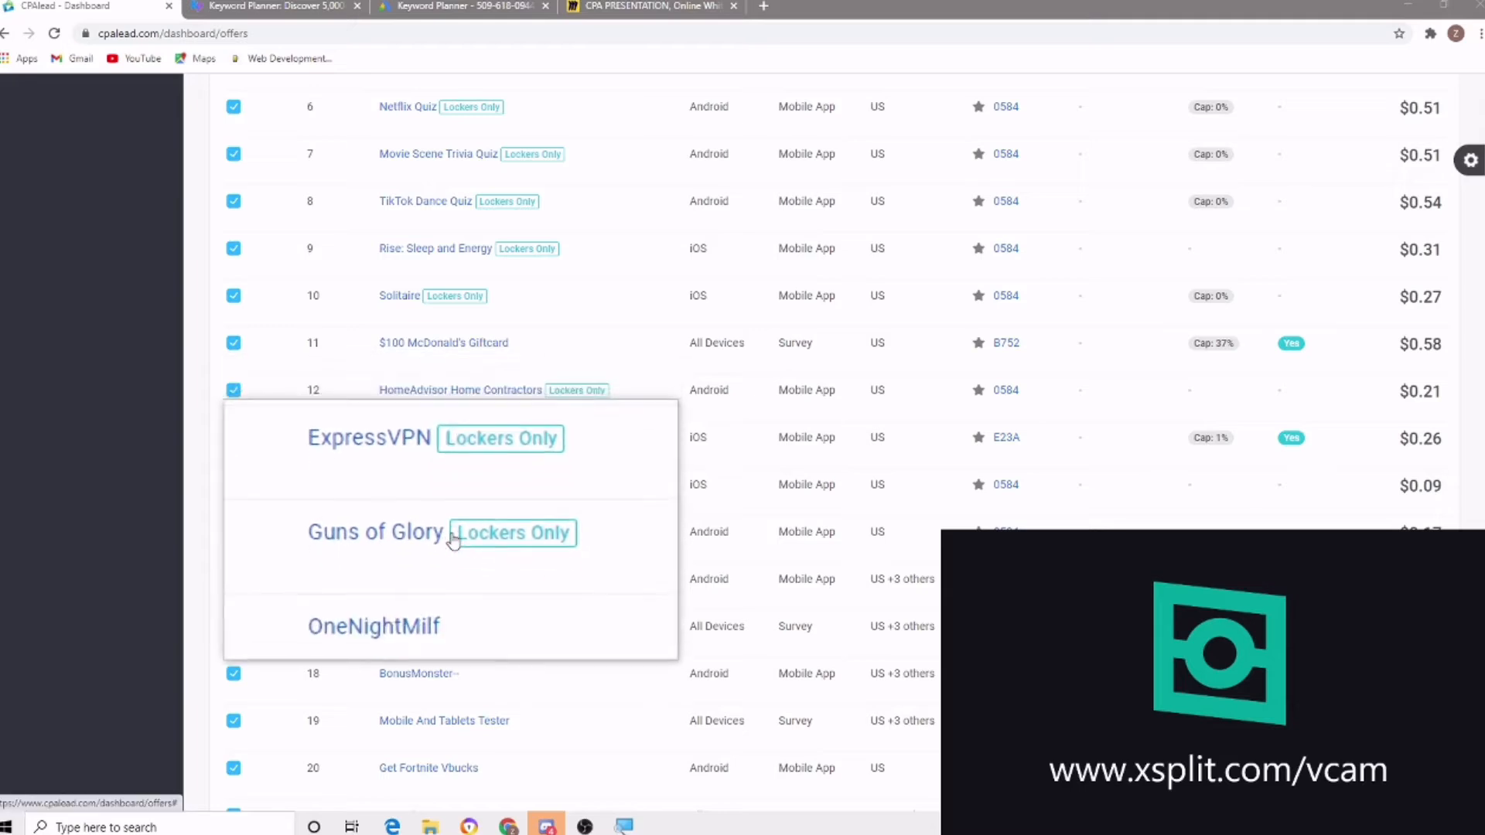
pyautogui.scroll(-1, 455, 545)
pyautogui.scroll(-1, 455, 544)
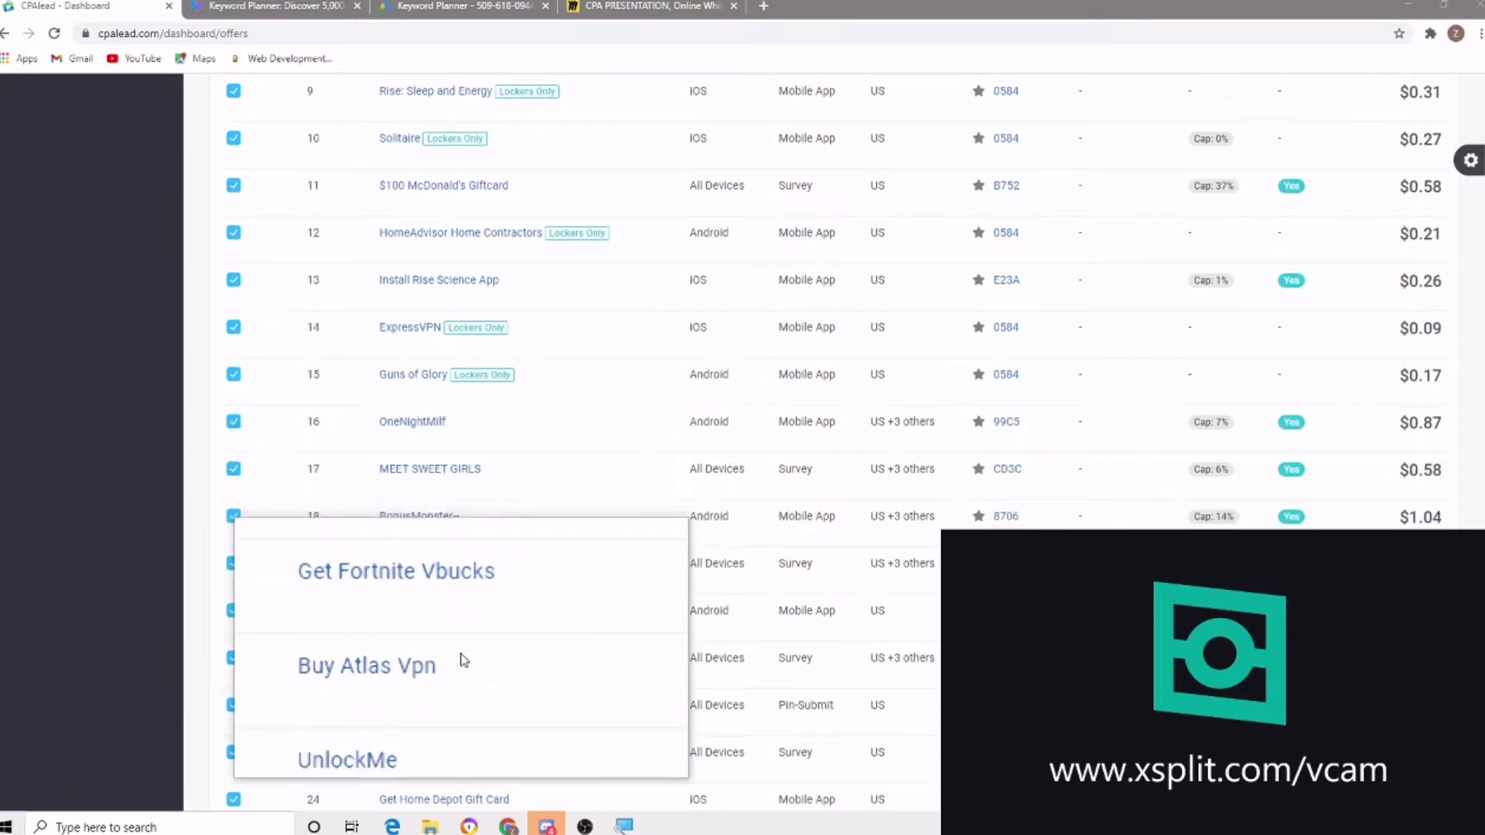
pyautogui.scroll(-4, 461, 678)
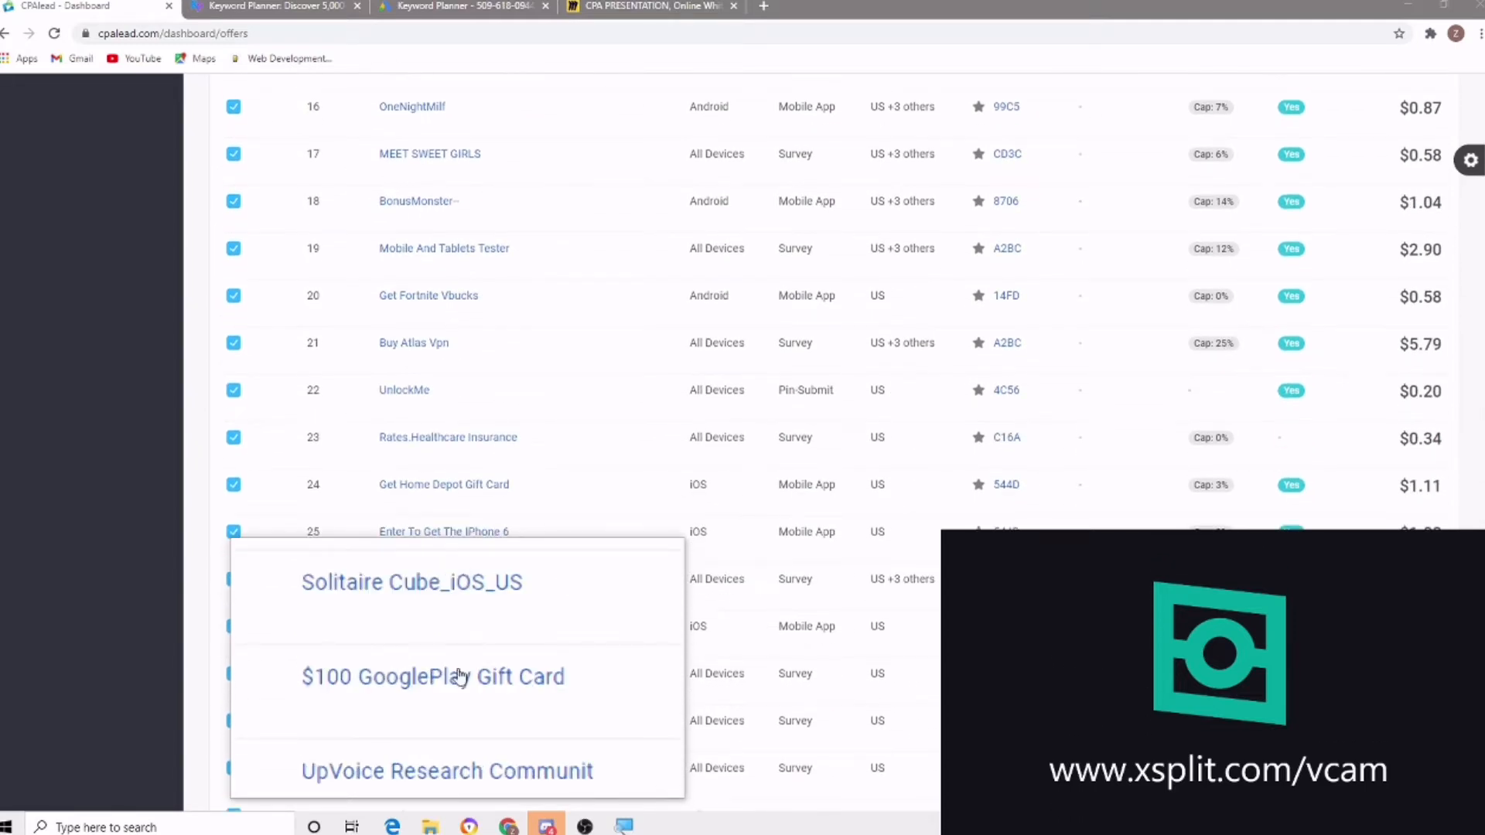
pyautogui.scroll(4, 446, 572)
pyautogui.scroll(13, 447, 573)
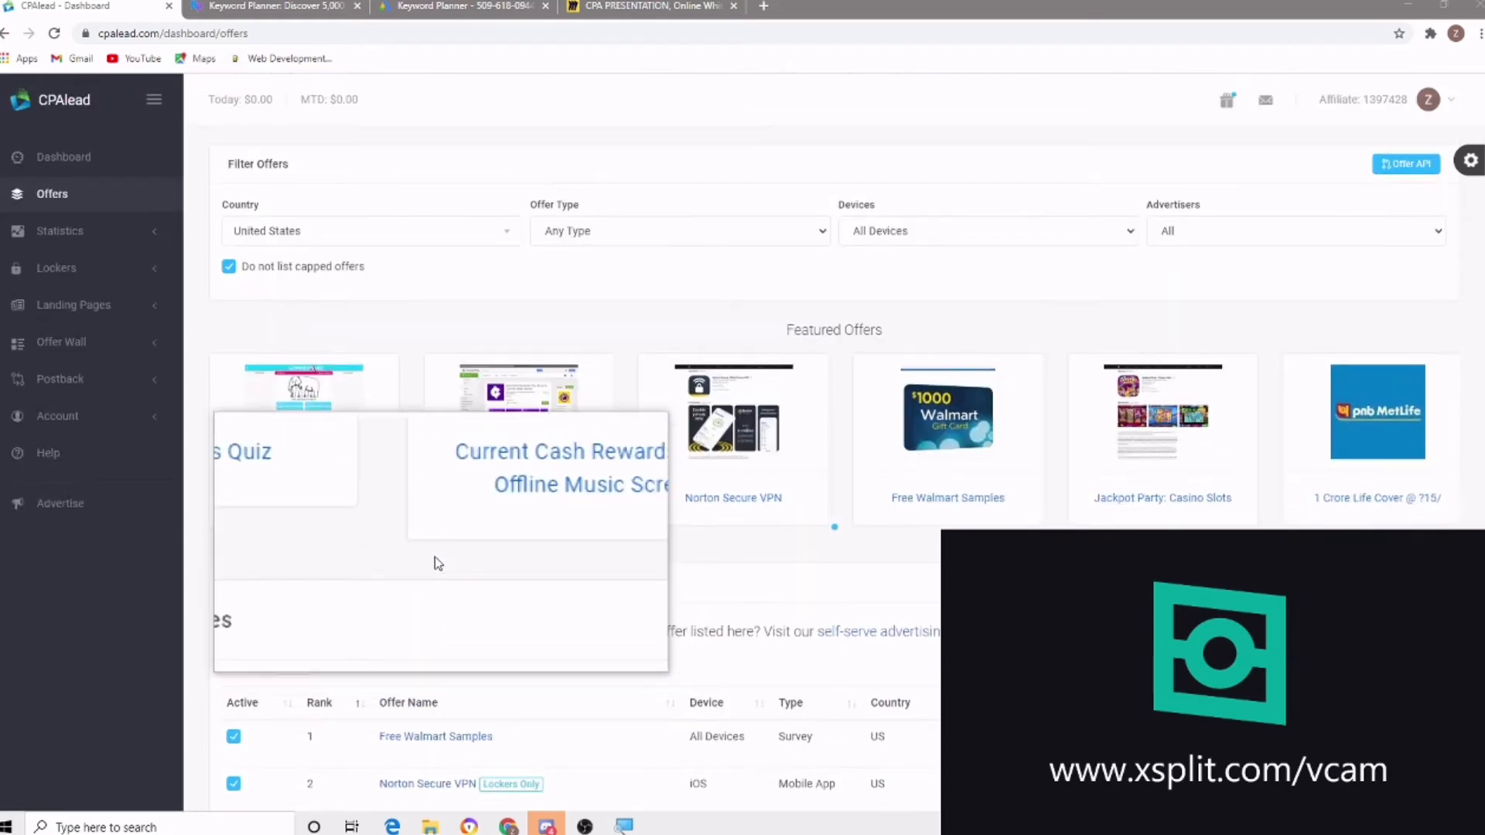
pyautogui.scroll(-3, 436, 642)
pyautogui.scroll(1, 435, 643)
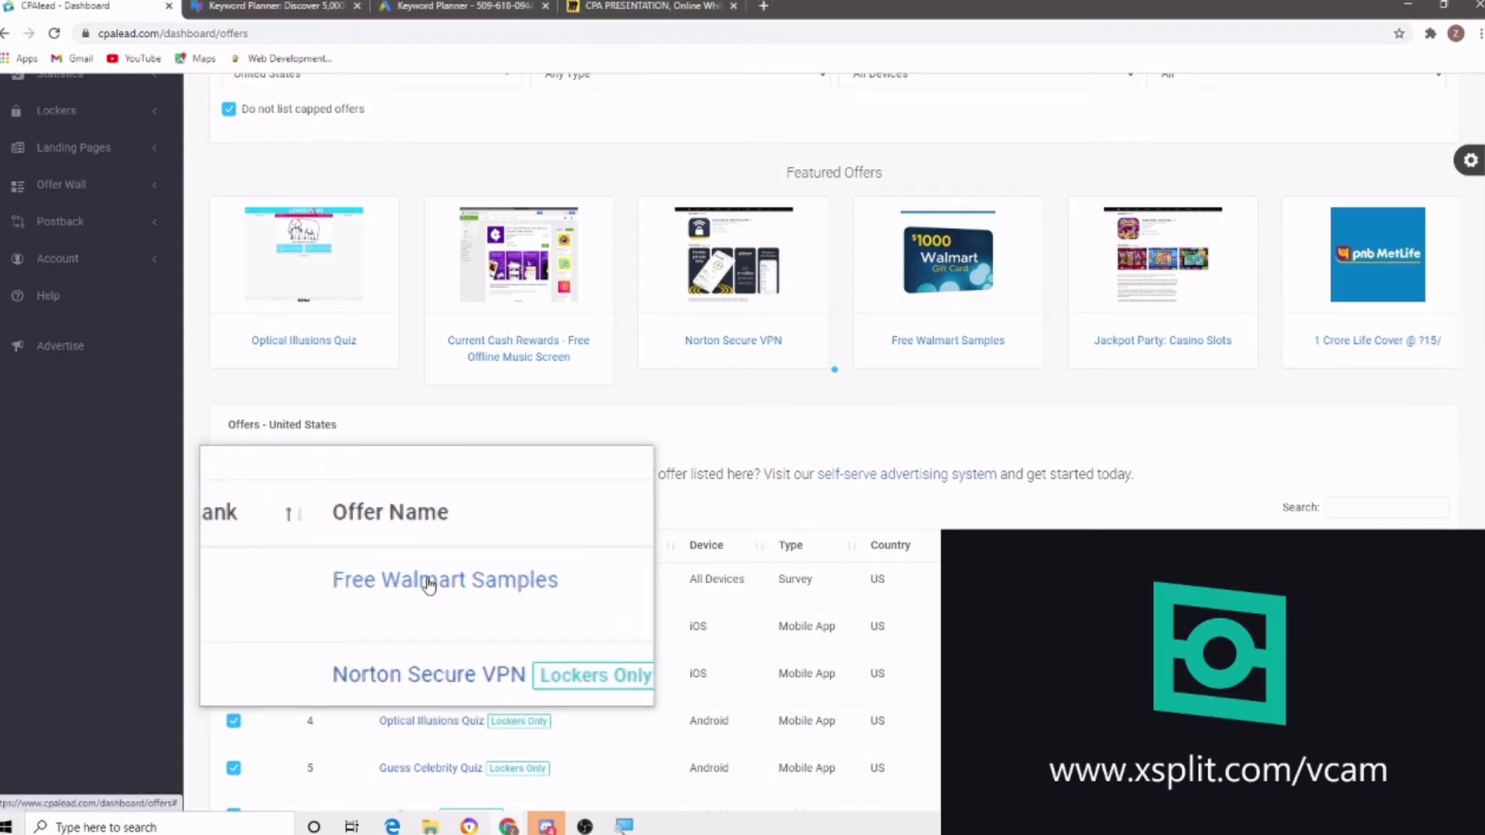
# Open the details of the Free Walmart Samples offer and copy the offer name from its title
pyautogui.click(429, 585)
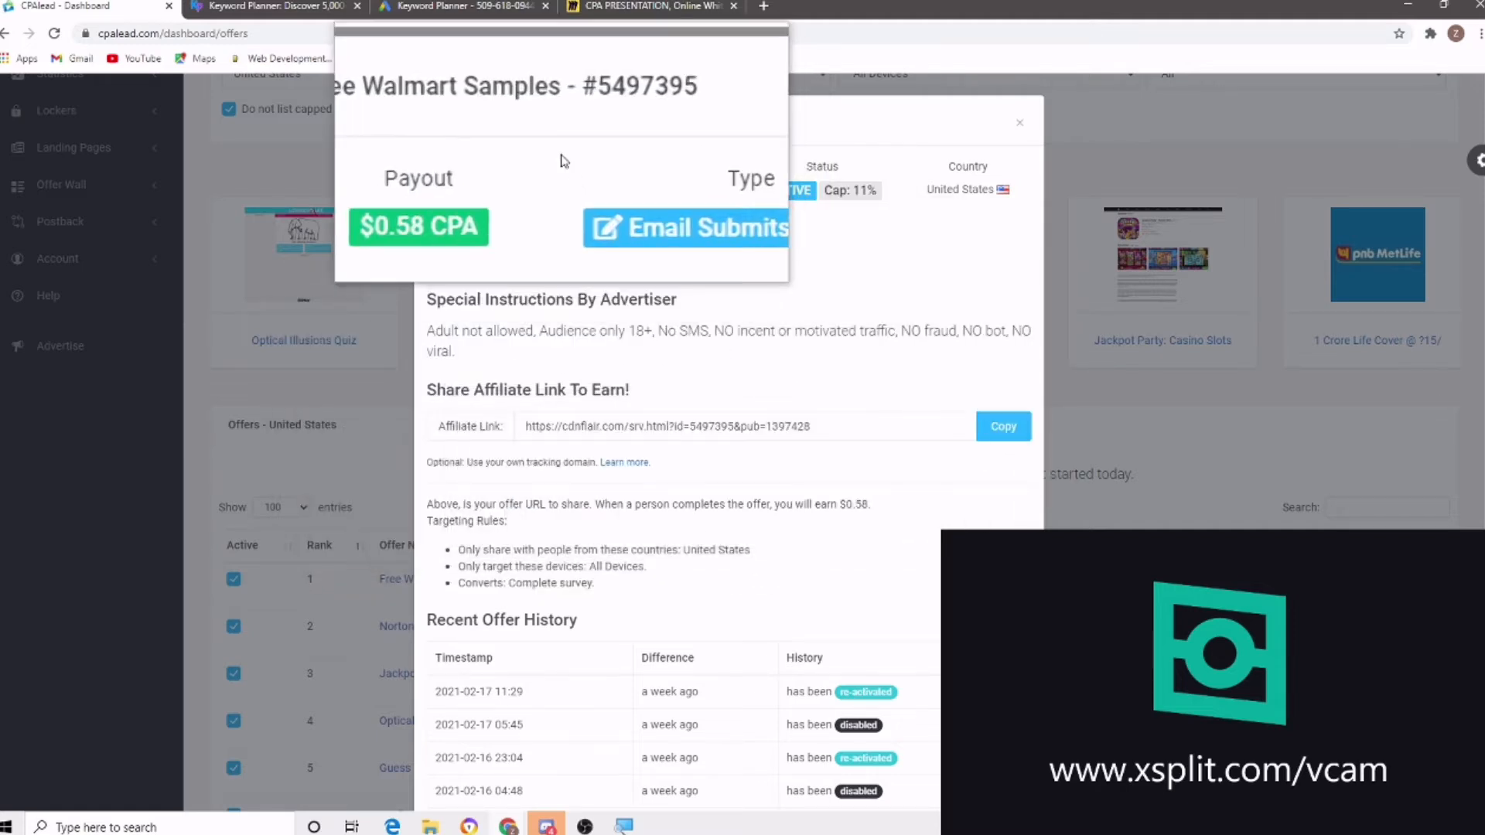
pyautogui.scroll(-1, 580, 332)
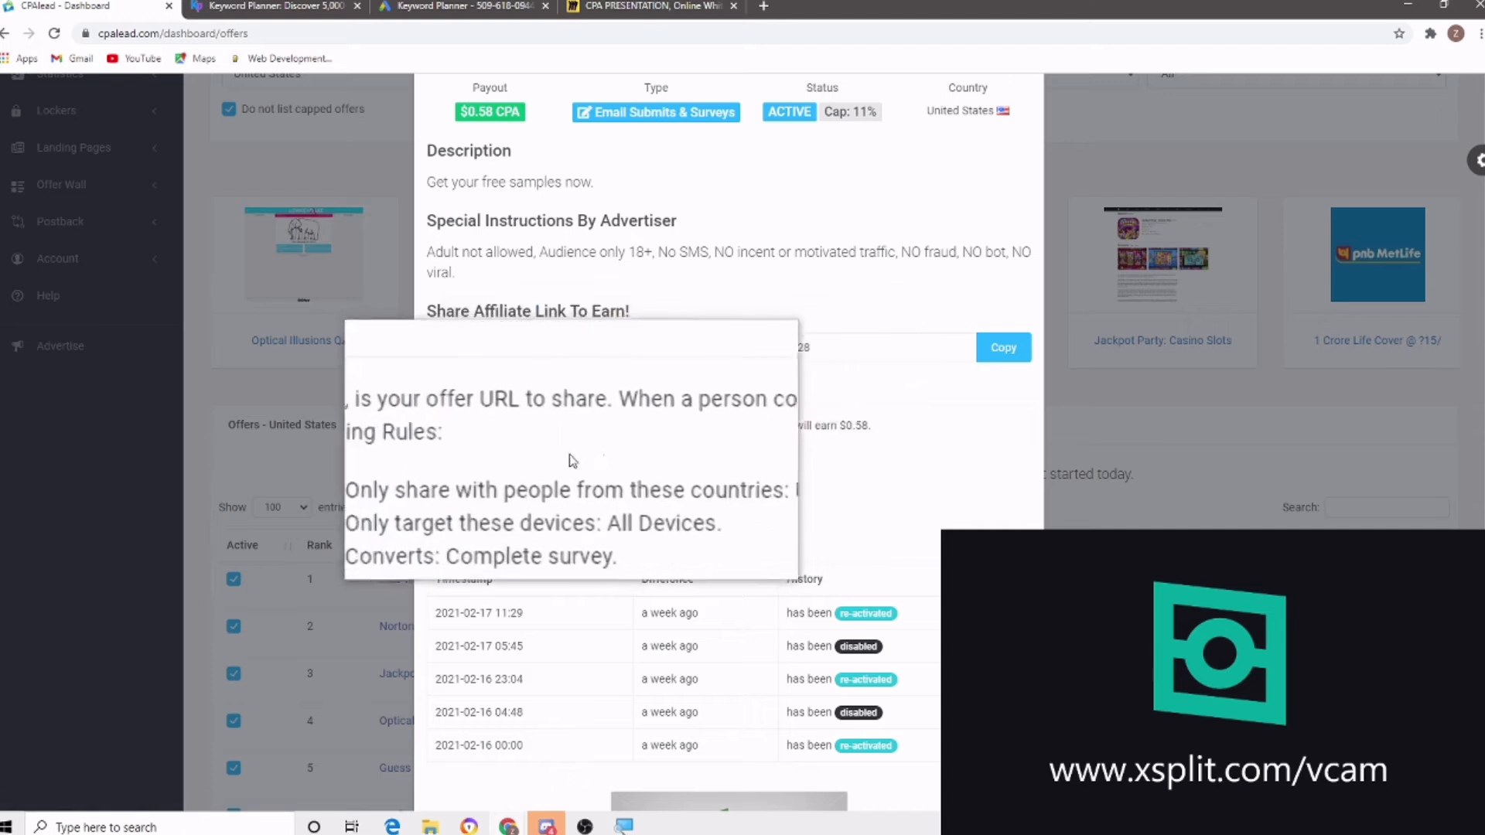
pyautogui.scroll(1, 665, 255)
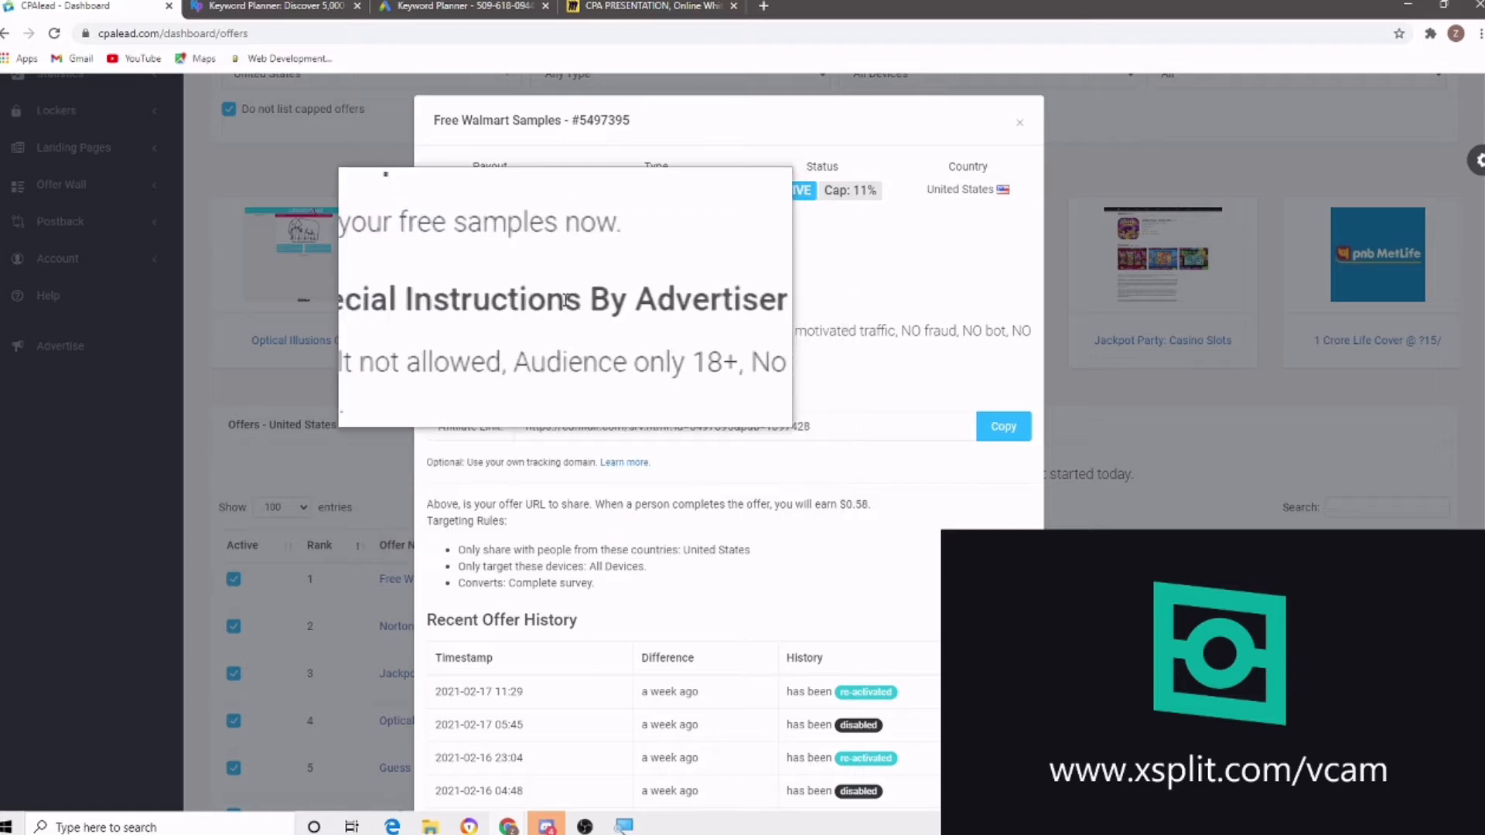
pyautogui.moveTo(425, 122); pyautogui.dragTo(562, 115)
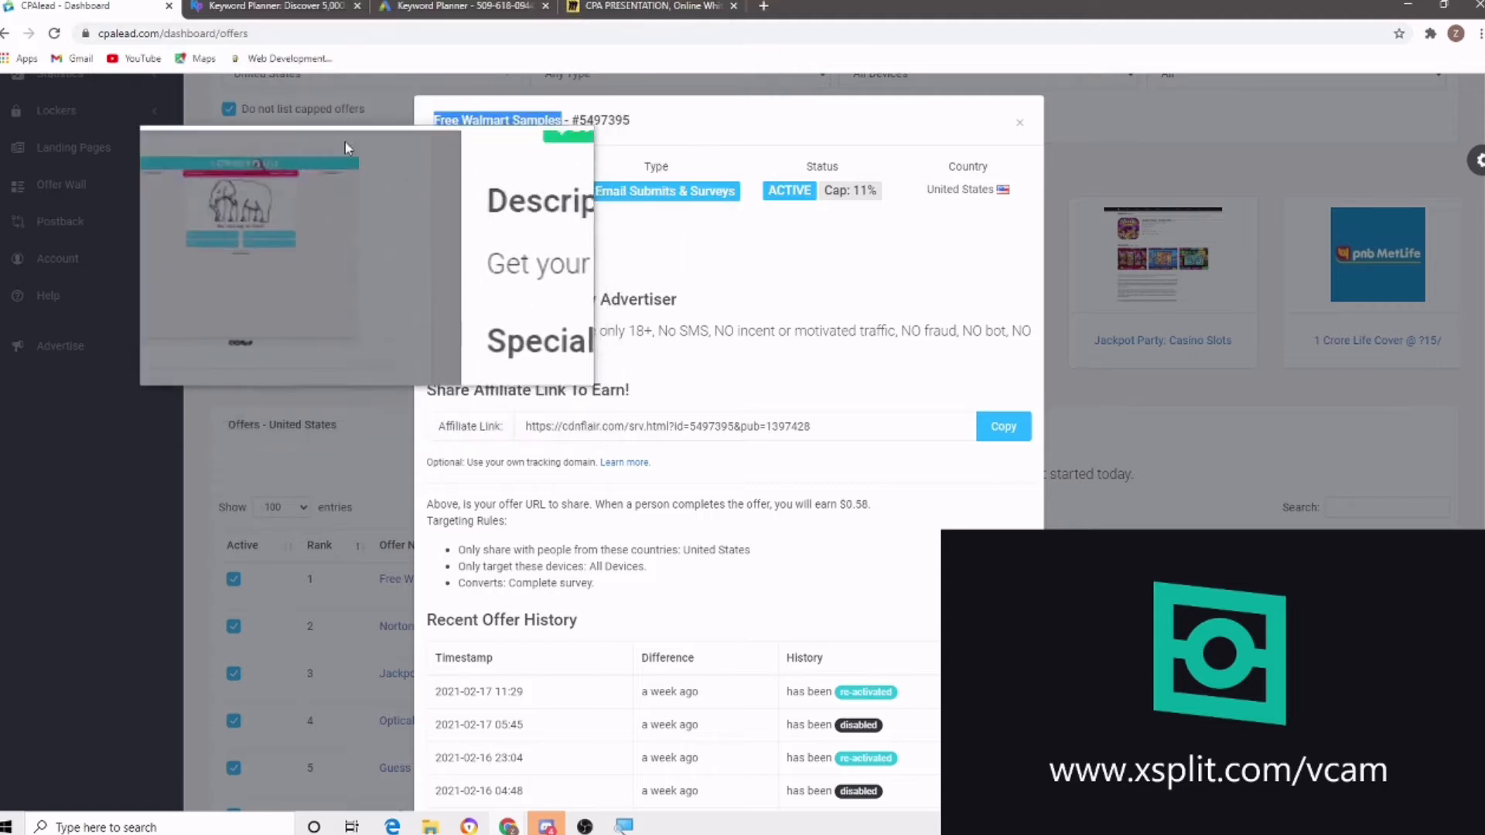
# Open Google Trends in a new browser tab with United States as the region
pyautogui.click(759, 10)
pyautogui.click(608, 323)
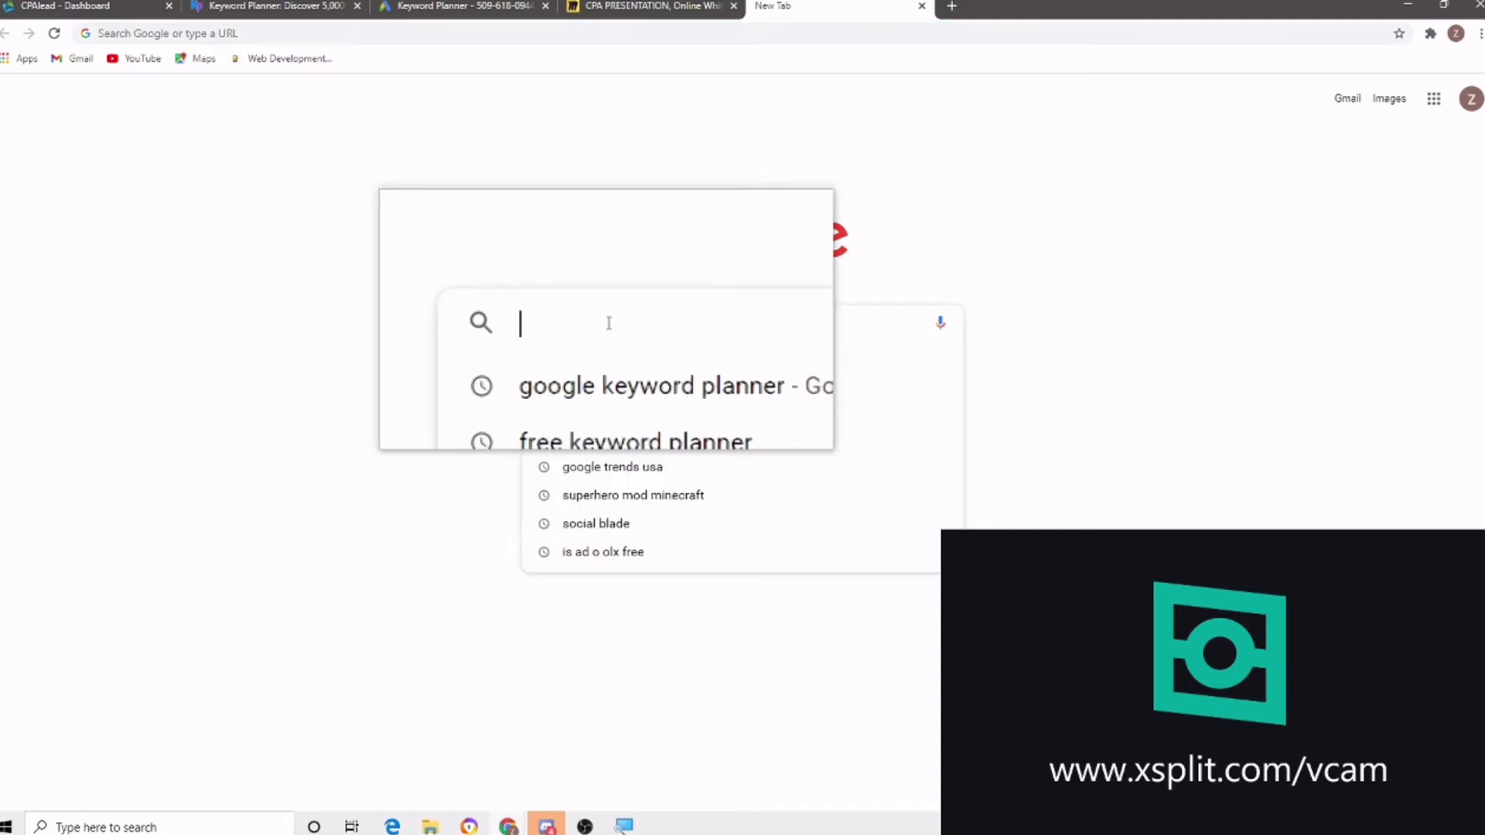
pyautogui.write('google.com/trends/?geo=US')
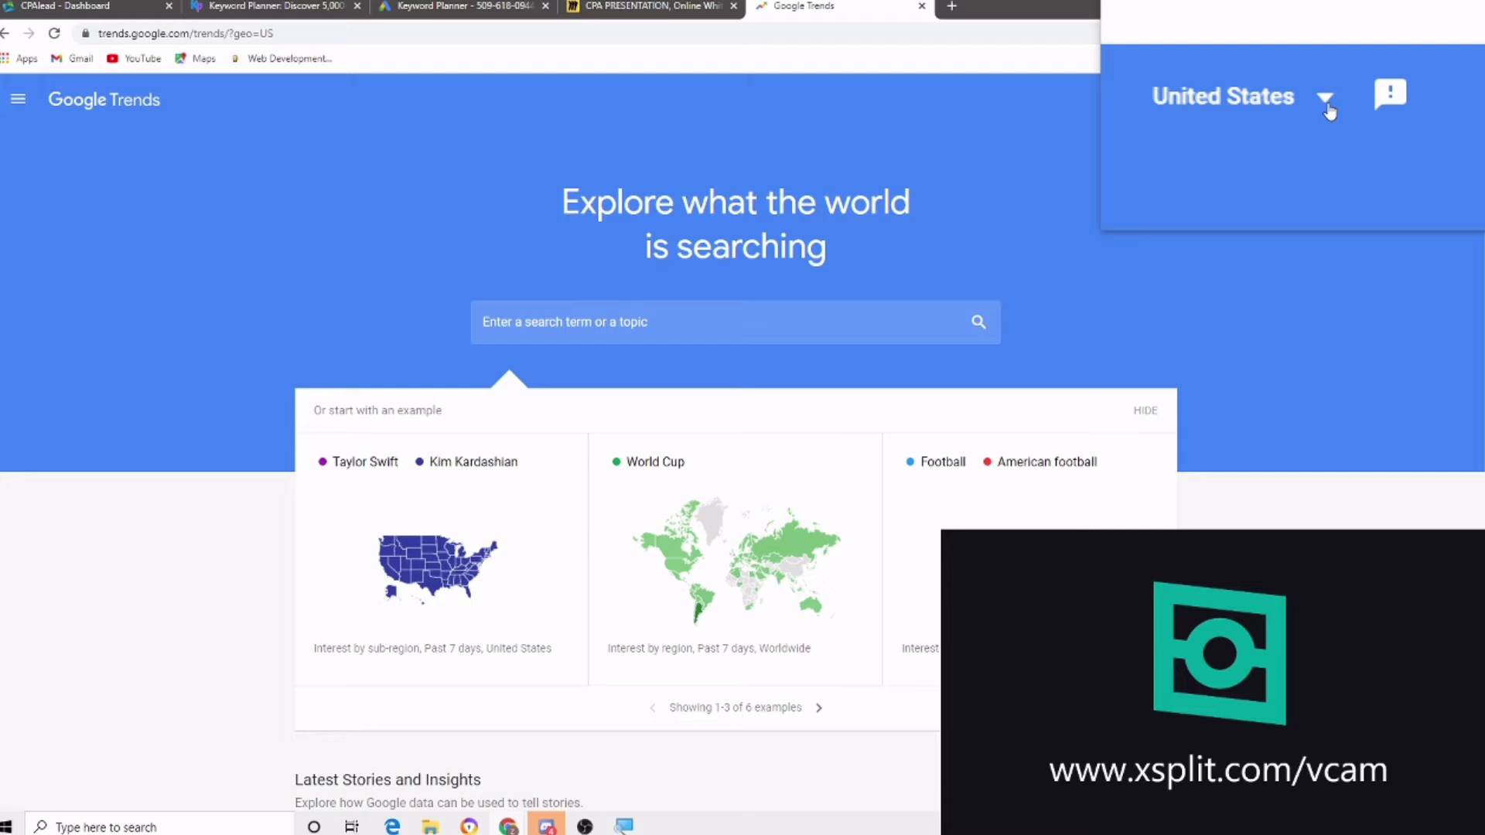
pyautogui.click(1328, 105)
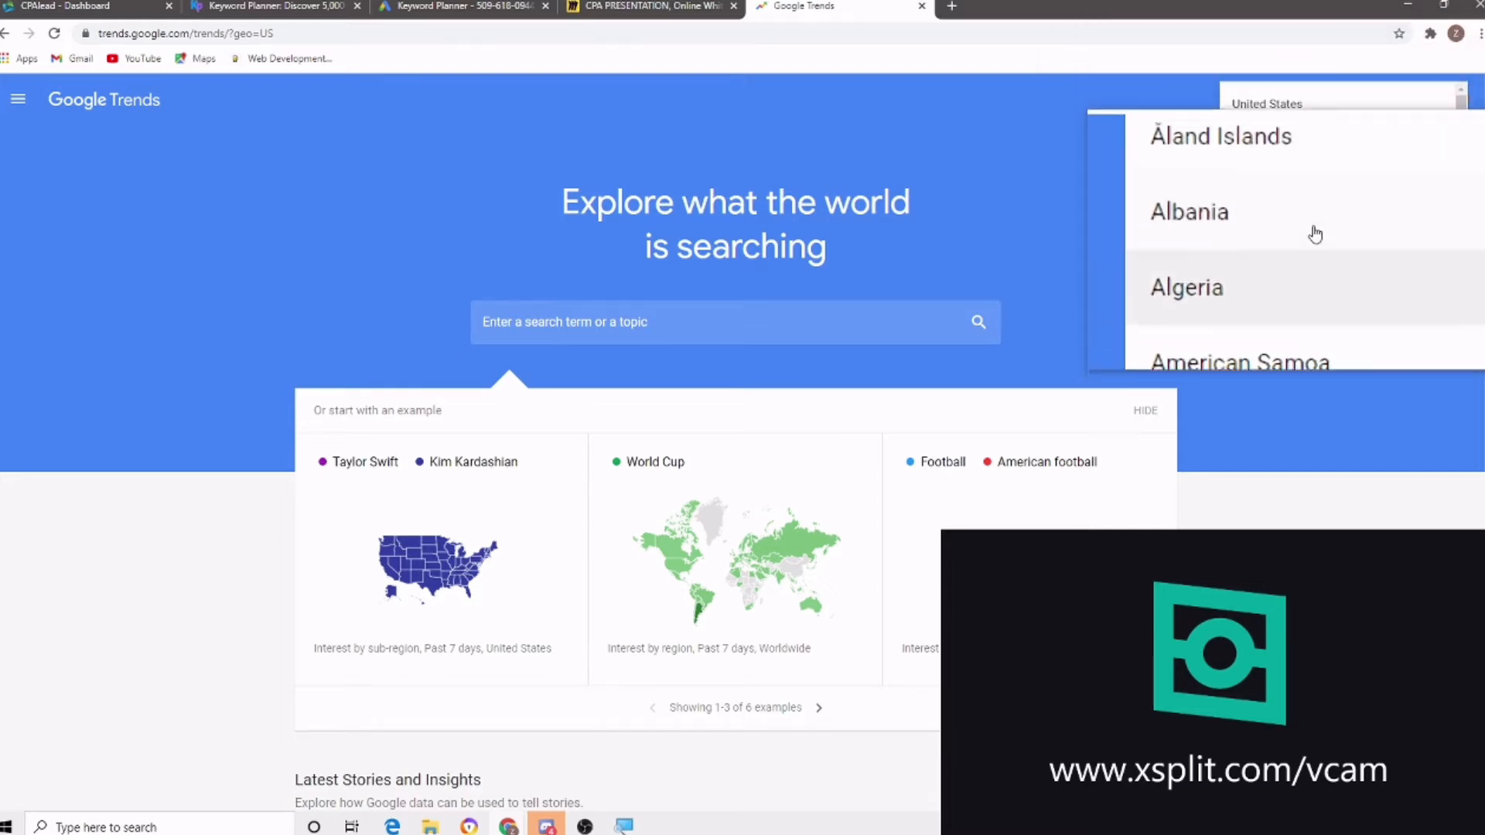
pyautogui.click(1138, 117)
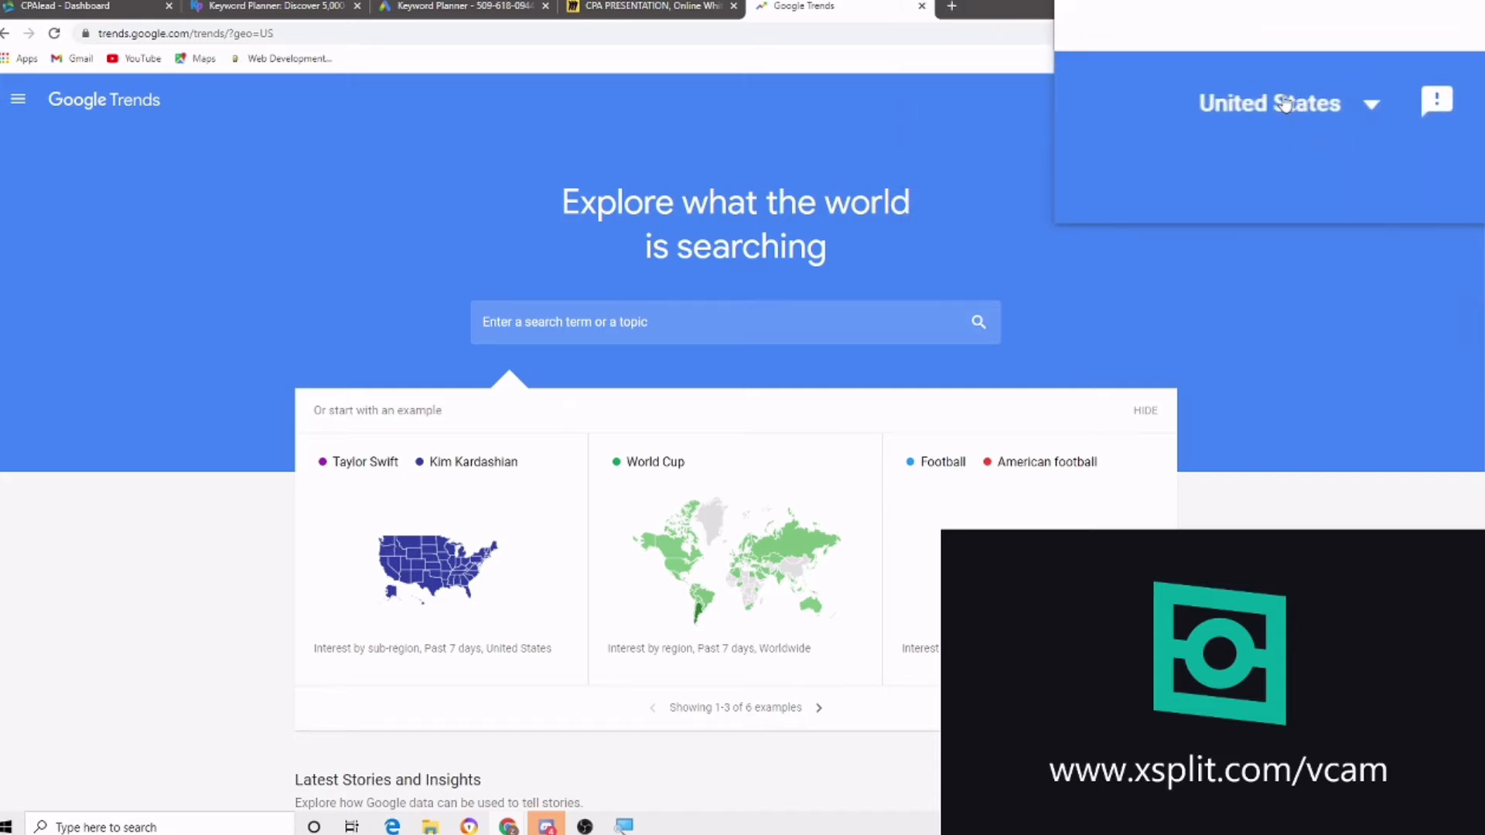
# Search Google Trends for Free Walmart Samples and set the time range to the past 30 days
pyautogui.click(552, 324)
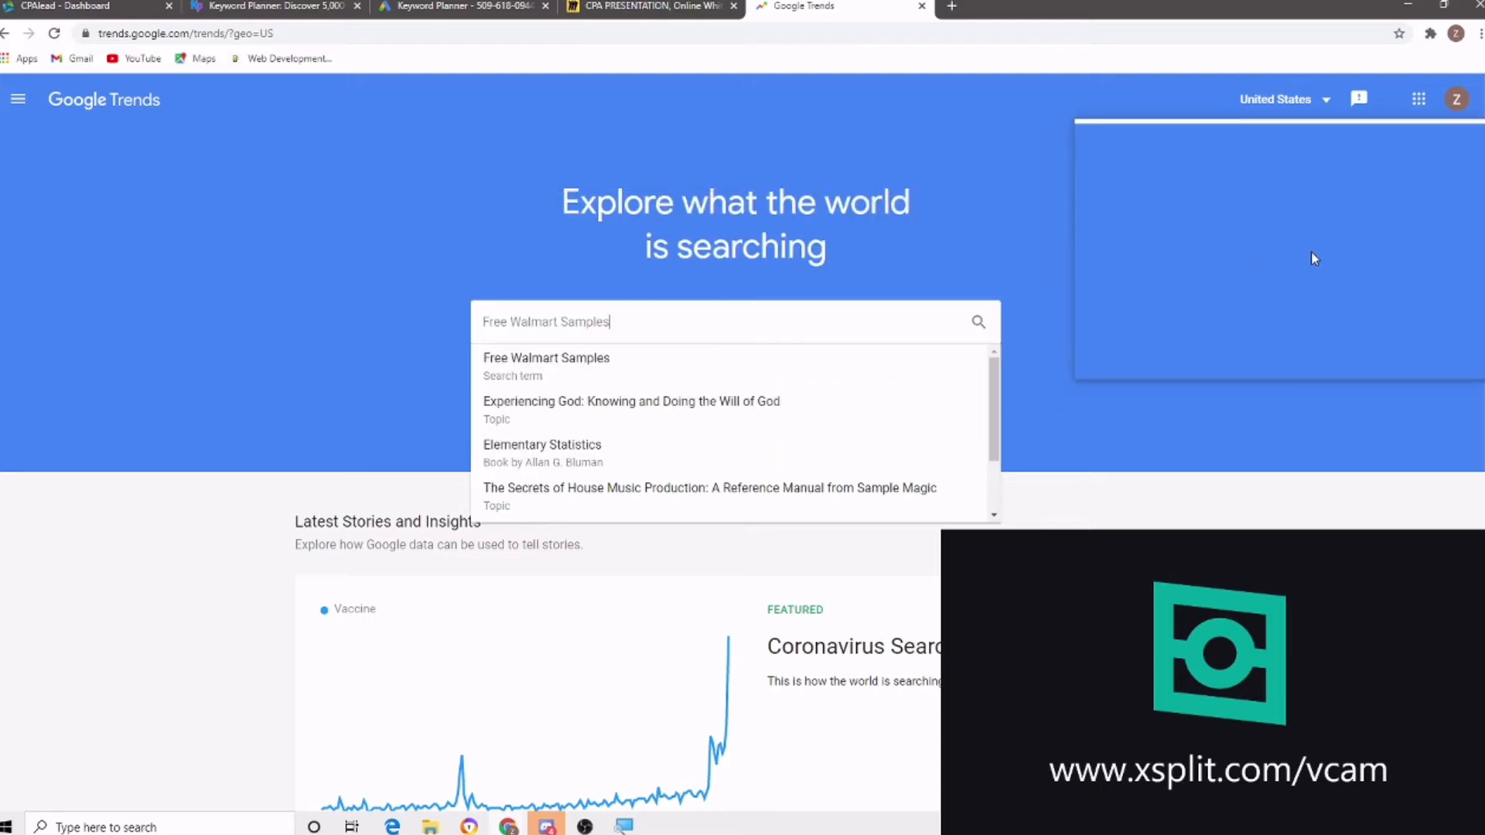
pyautogui.click(529, 366)
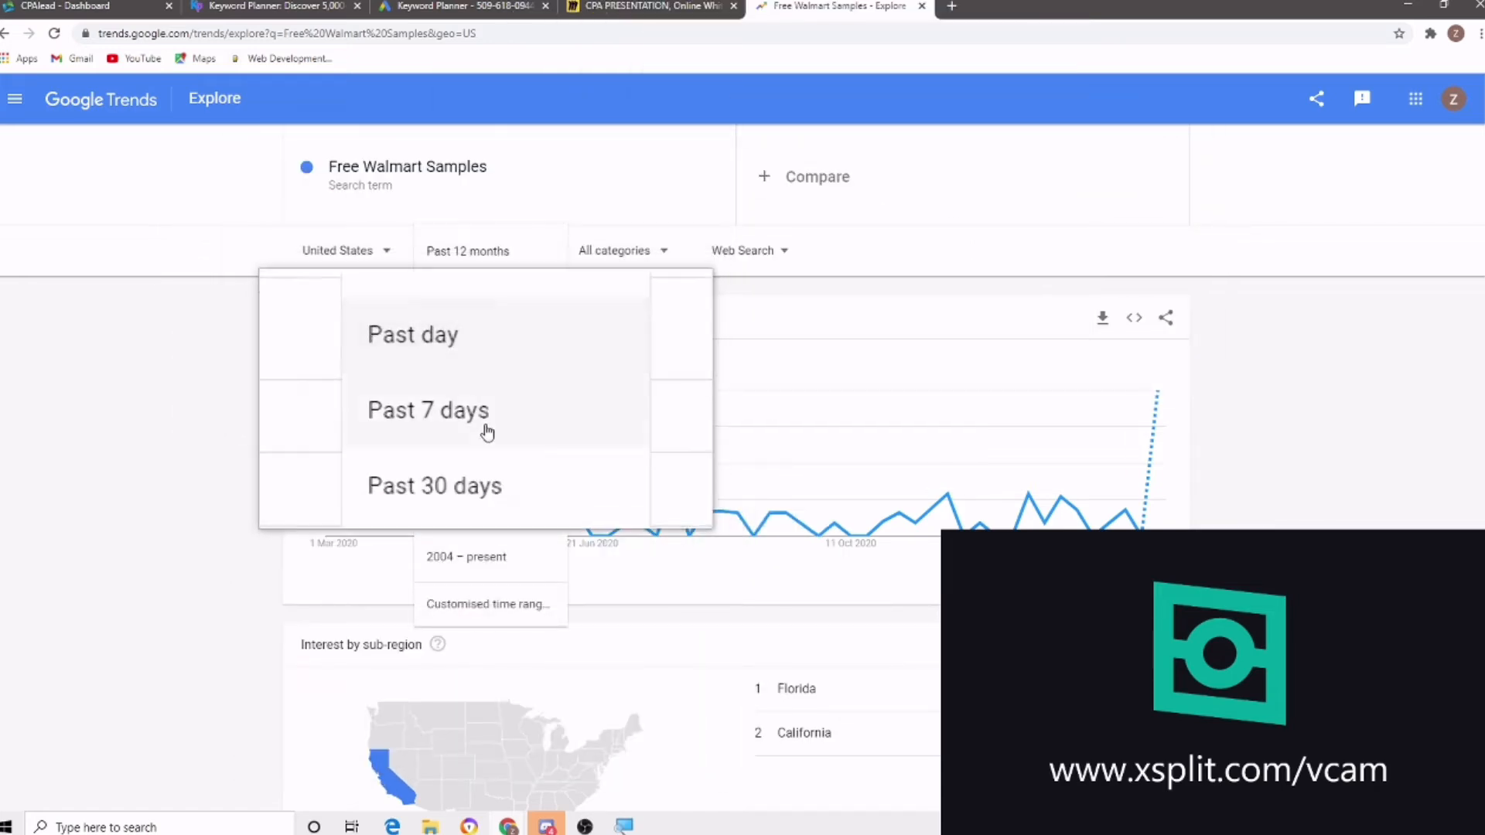
pyautogui.click(464, 449)
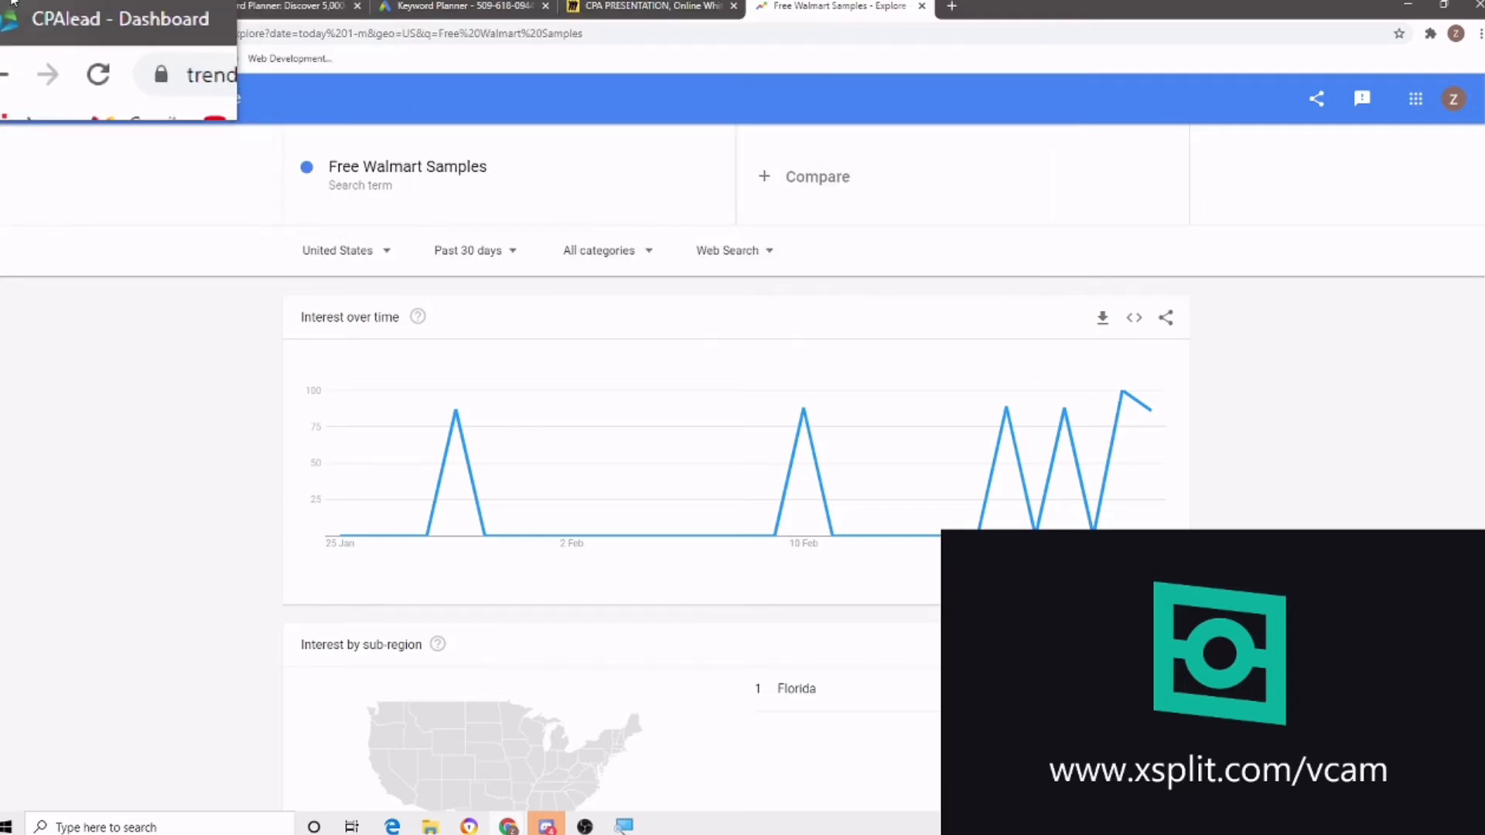
# Switch to CPAlead, close the Free Walmart Samples details and copy the Norton Secure VPN offer name from the list
pyautogui.click(70, 6)
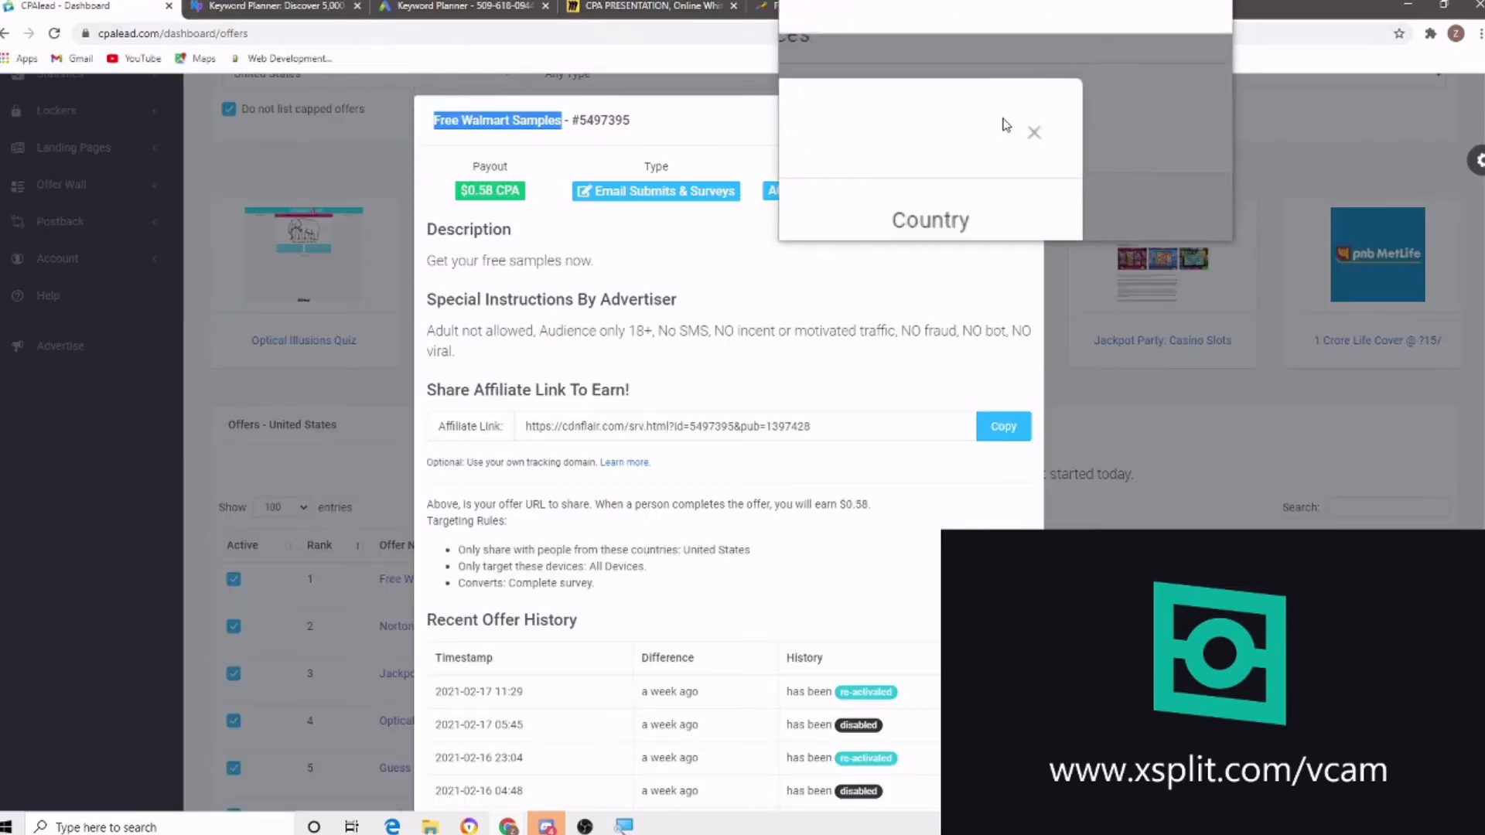
pyautogui.click(1019, 122)
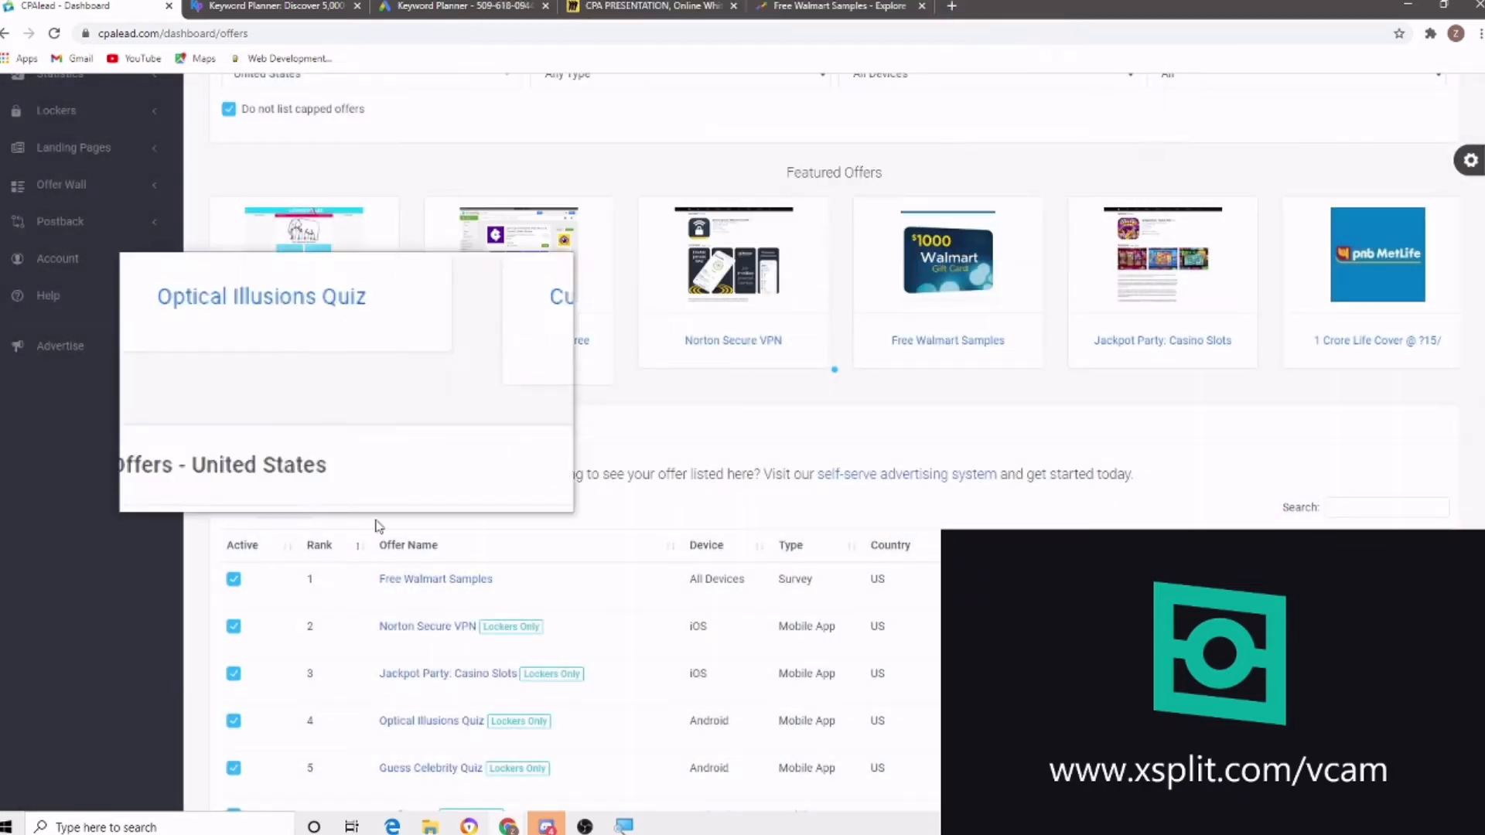
pyautogui.scroll(-7, 422, 530)
pyautogui.scroll(-3, 440, 539)
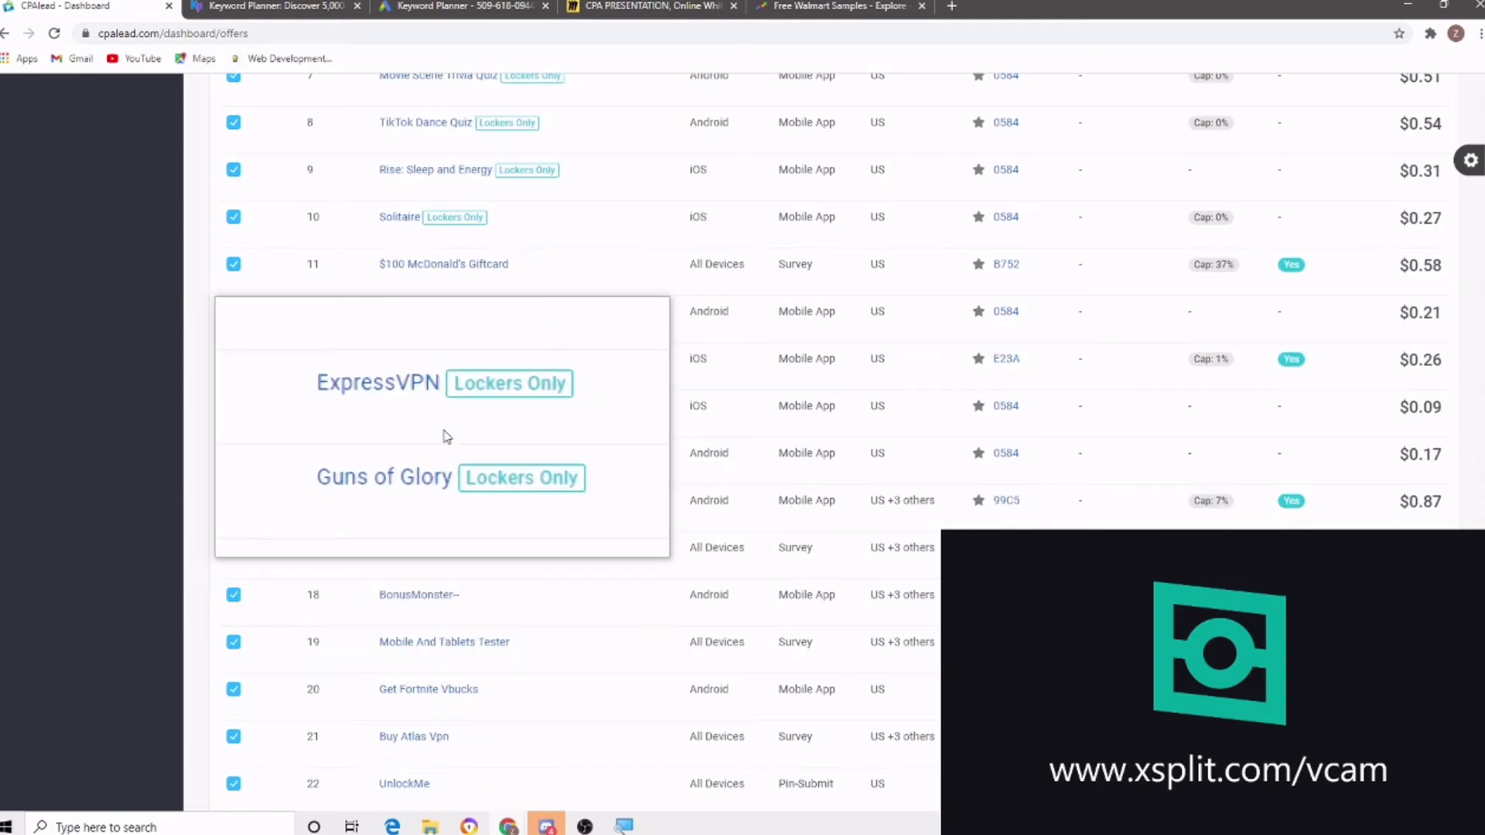
pyautogui.scroll(3, 447, 437)
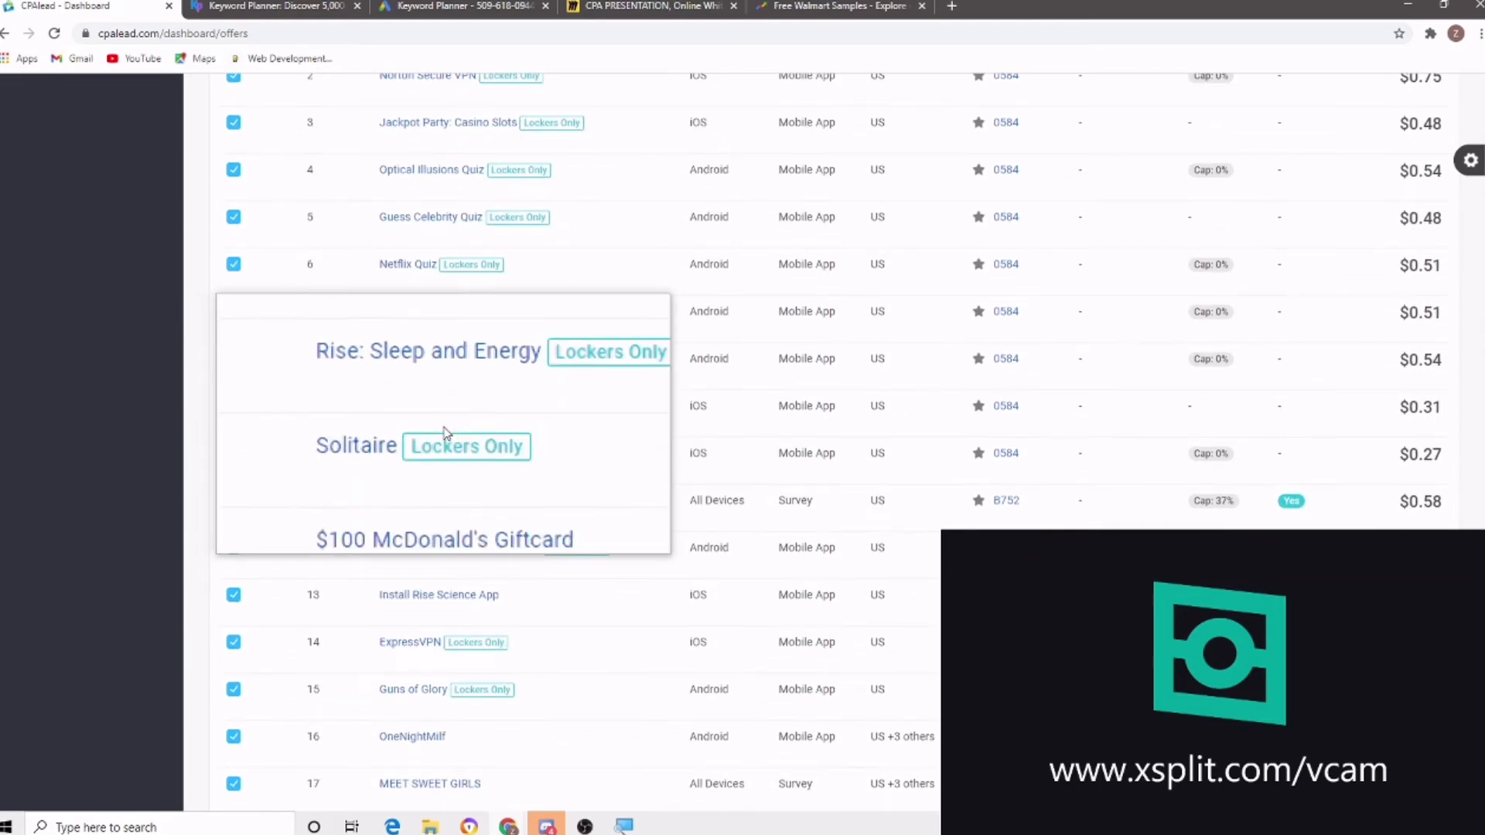
pyautogui.scroll(2, 445, 429)
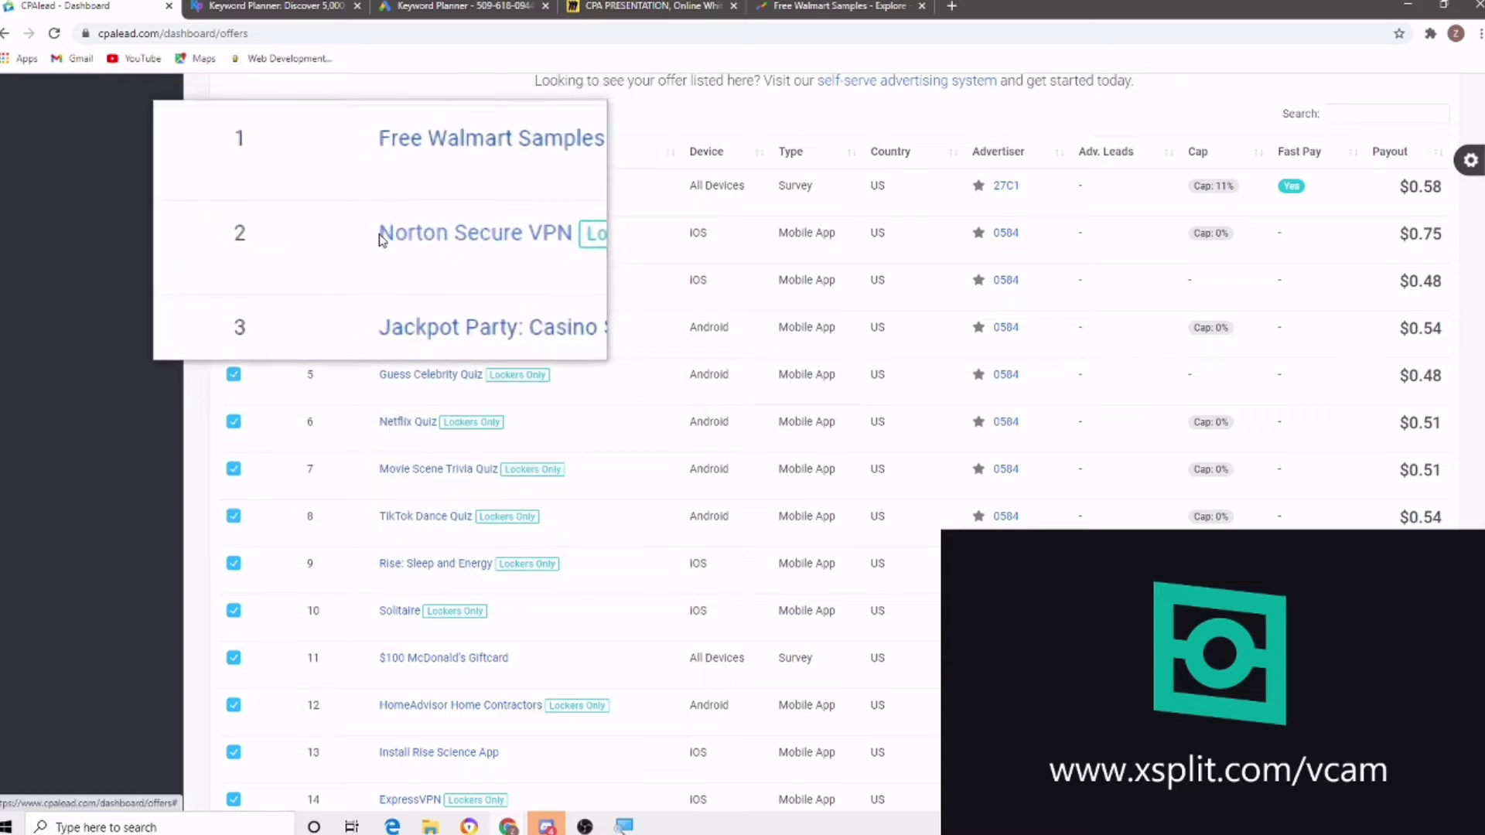
pyautogui.moveTo(385, 235); pyautogui.dragTo(476, 235)
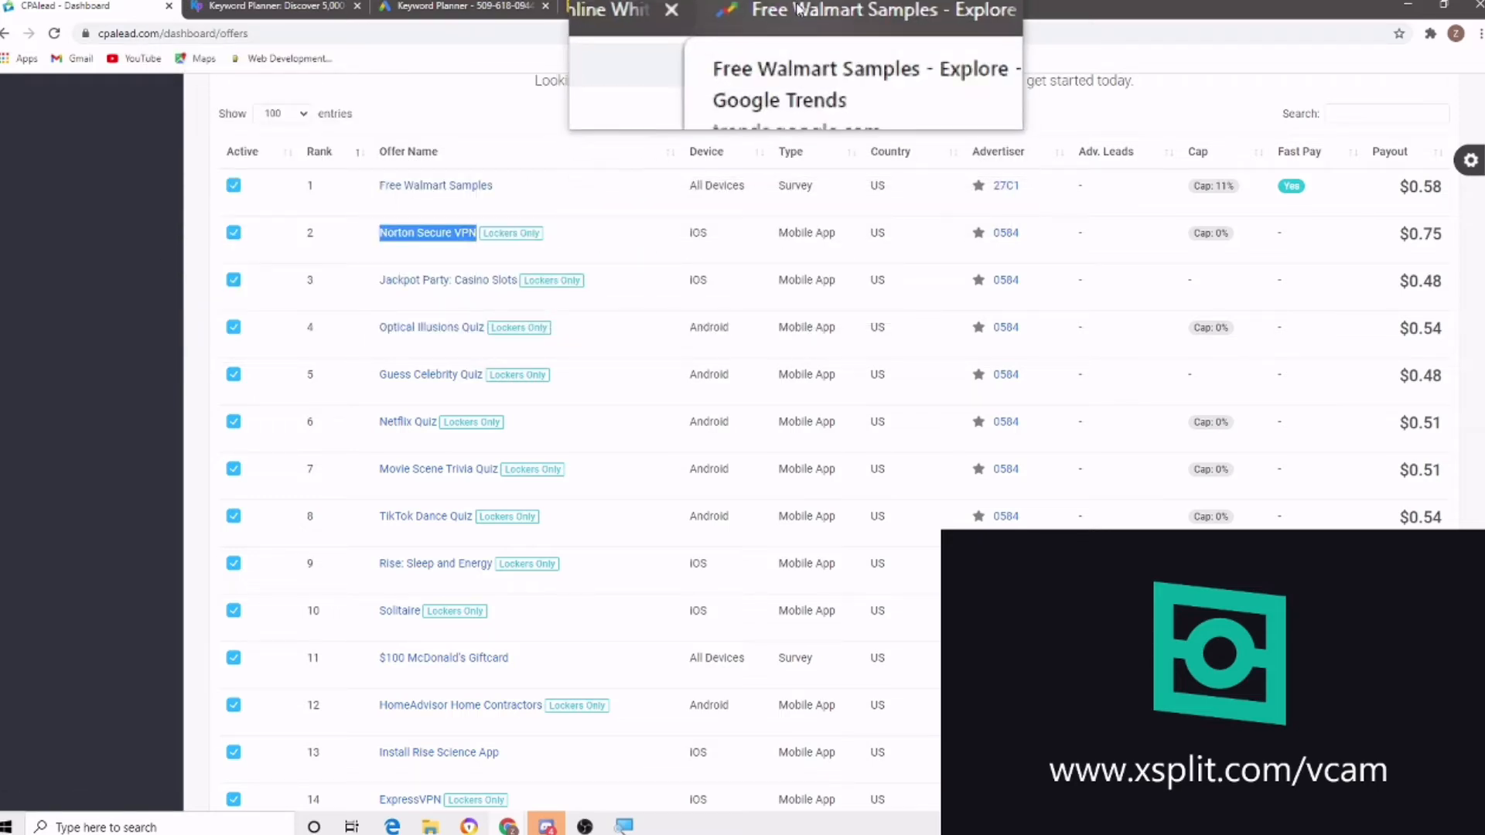
# Switch to Google Trends and add Norton Secure VPN as a comparison term alongside Free Walmart Samples
pyautogui.click(276, 8)
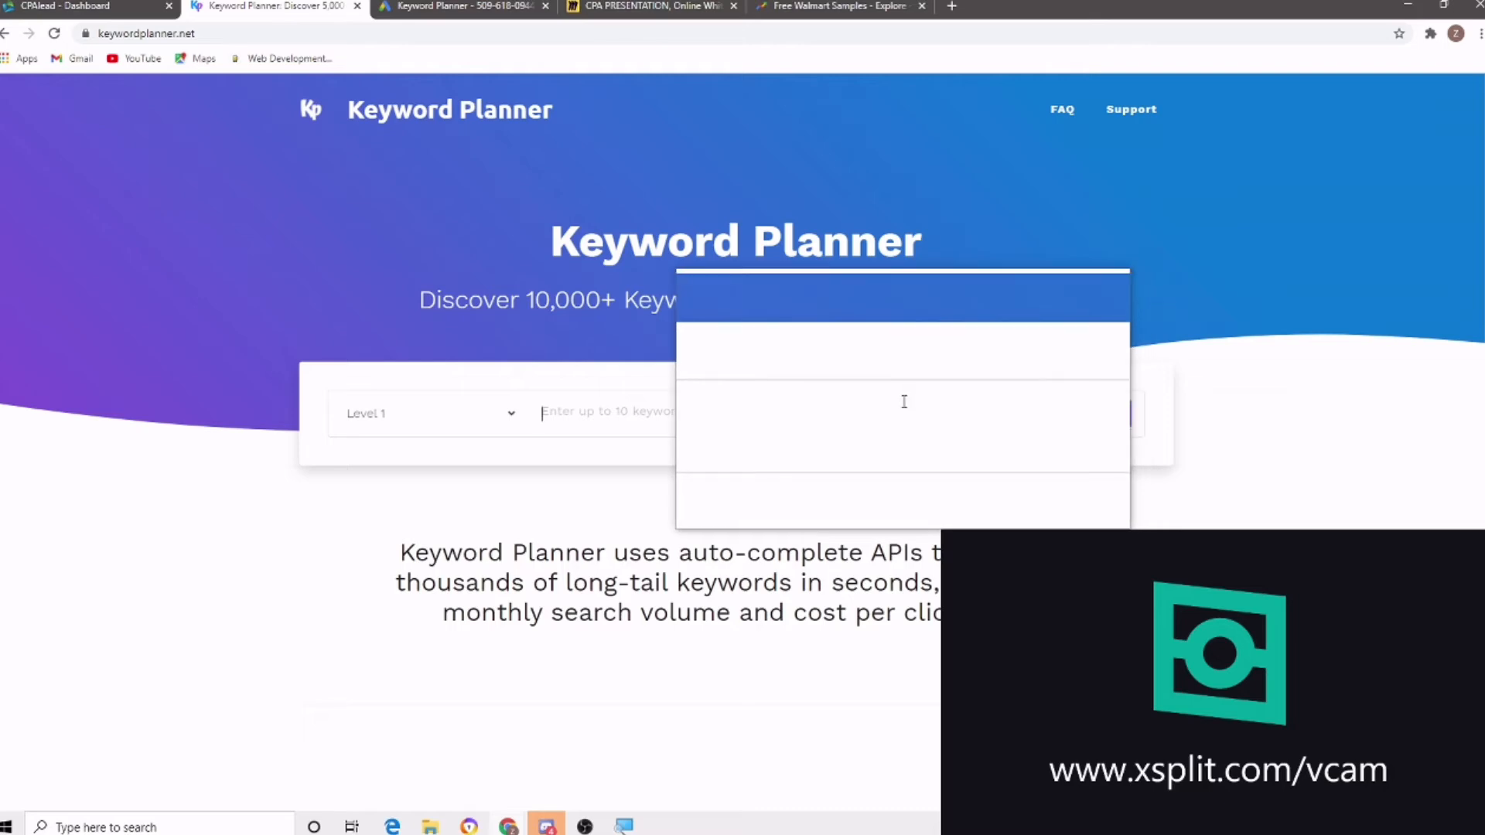
pyautogui.click(819, 4)
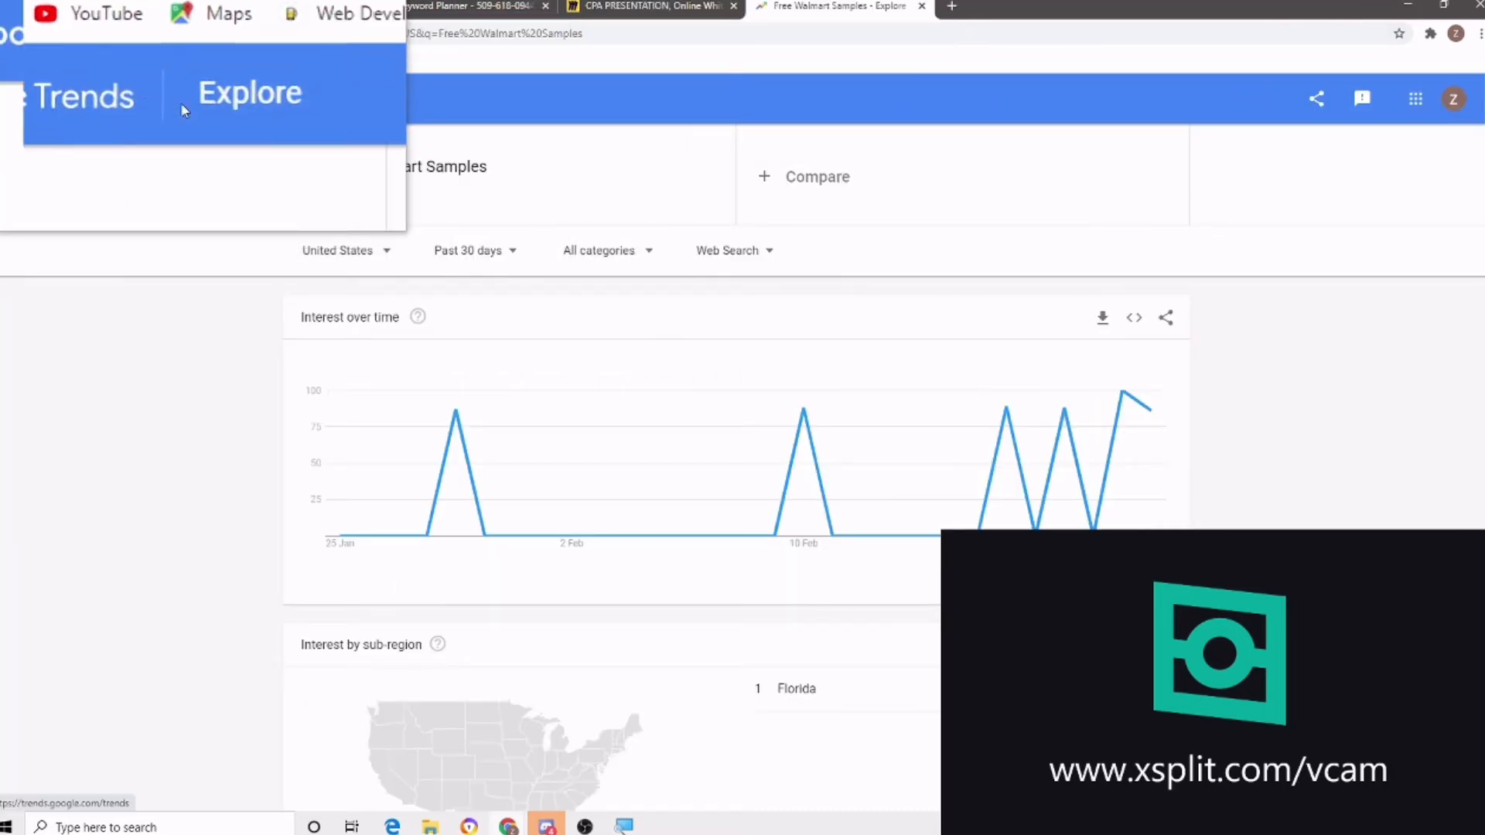
pyautogui.click(788, 184)
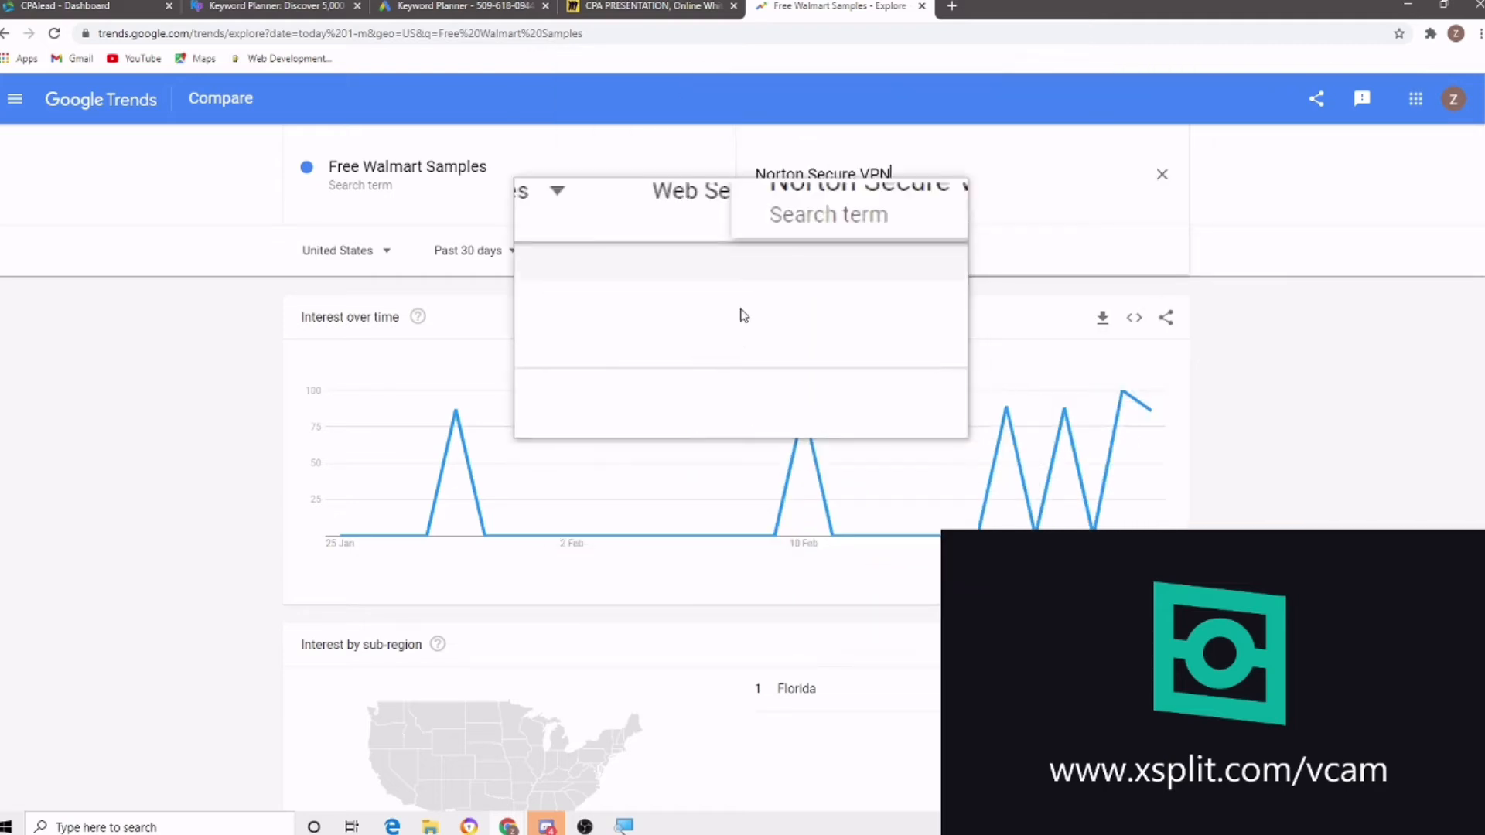
pyautogui.press('Return')
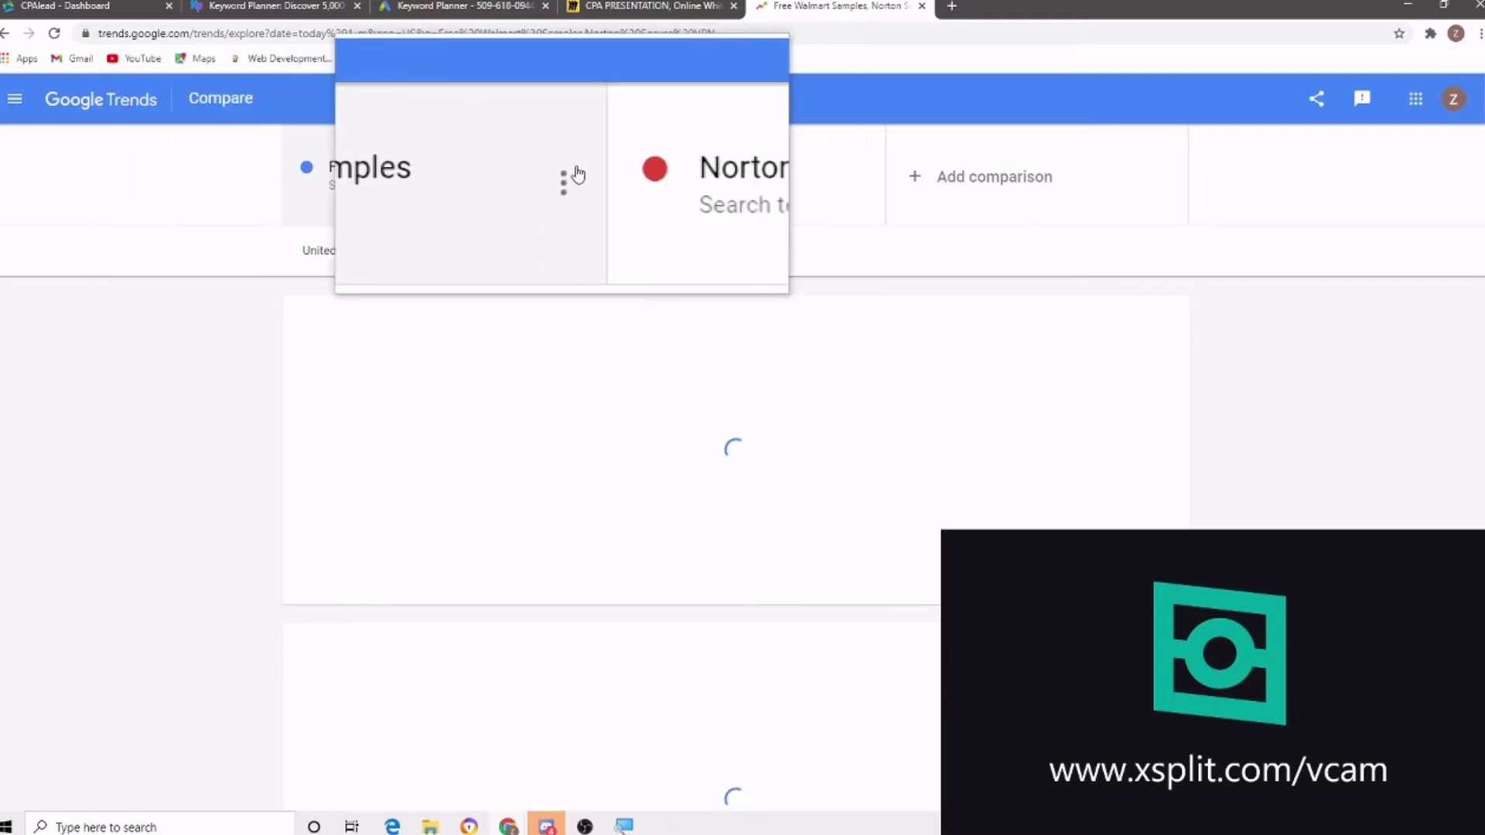
# Examine the average and over-time interest of both search terms and return to the CPAlead offers list
pyautogui.scroll(-1, 760, 658)
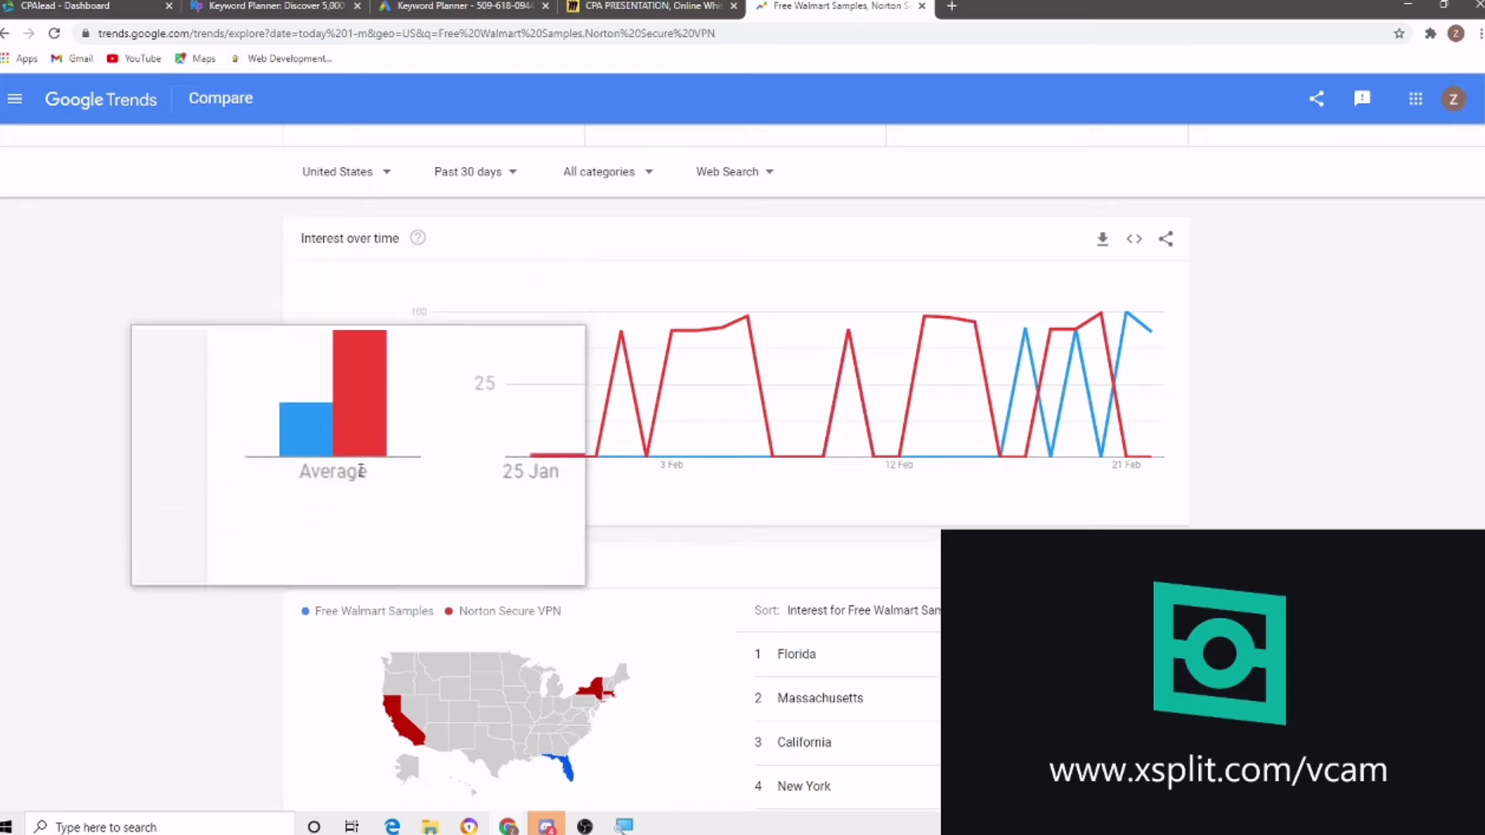
pyautogui.moveTo(321, 443)
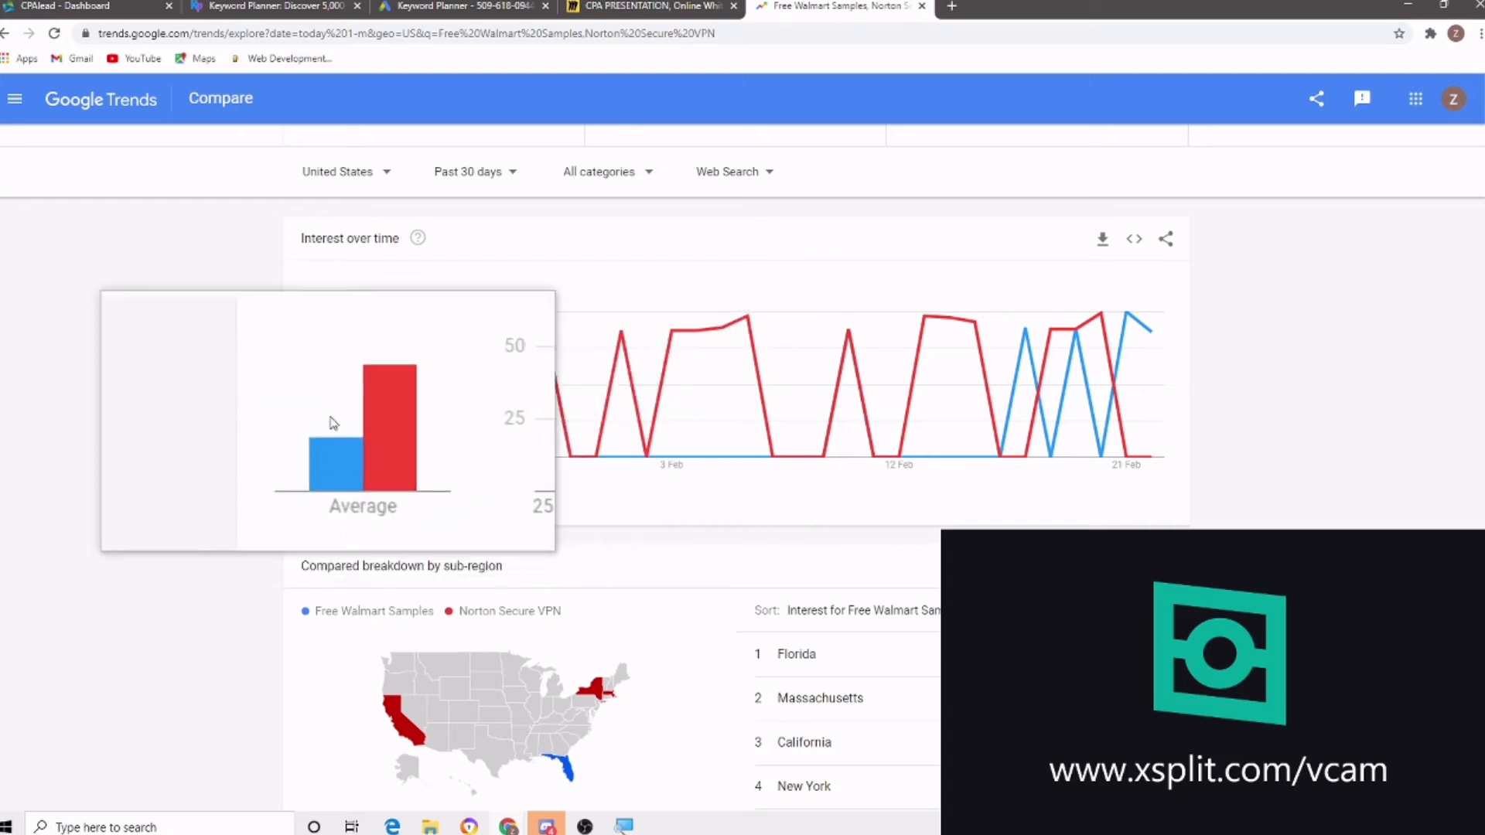
pyautogui.moveTo(368, 408)
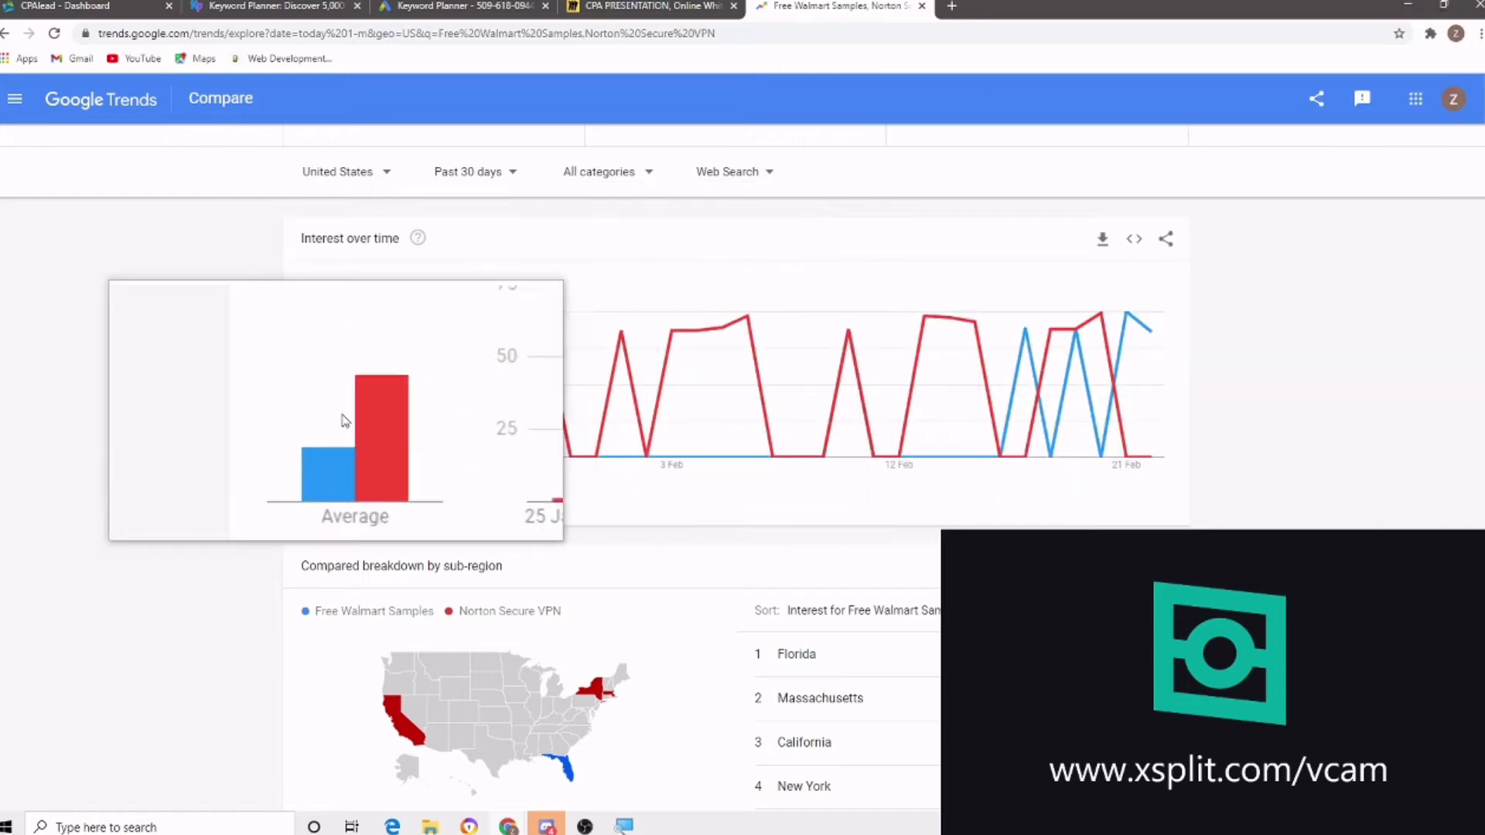
pyautogui.scroll(1, 735, 340)
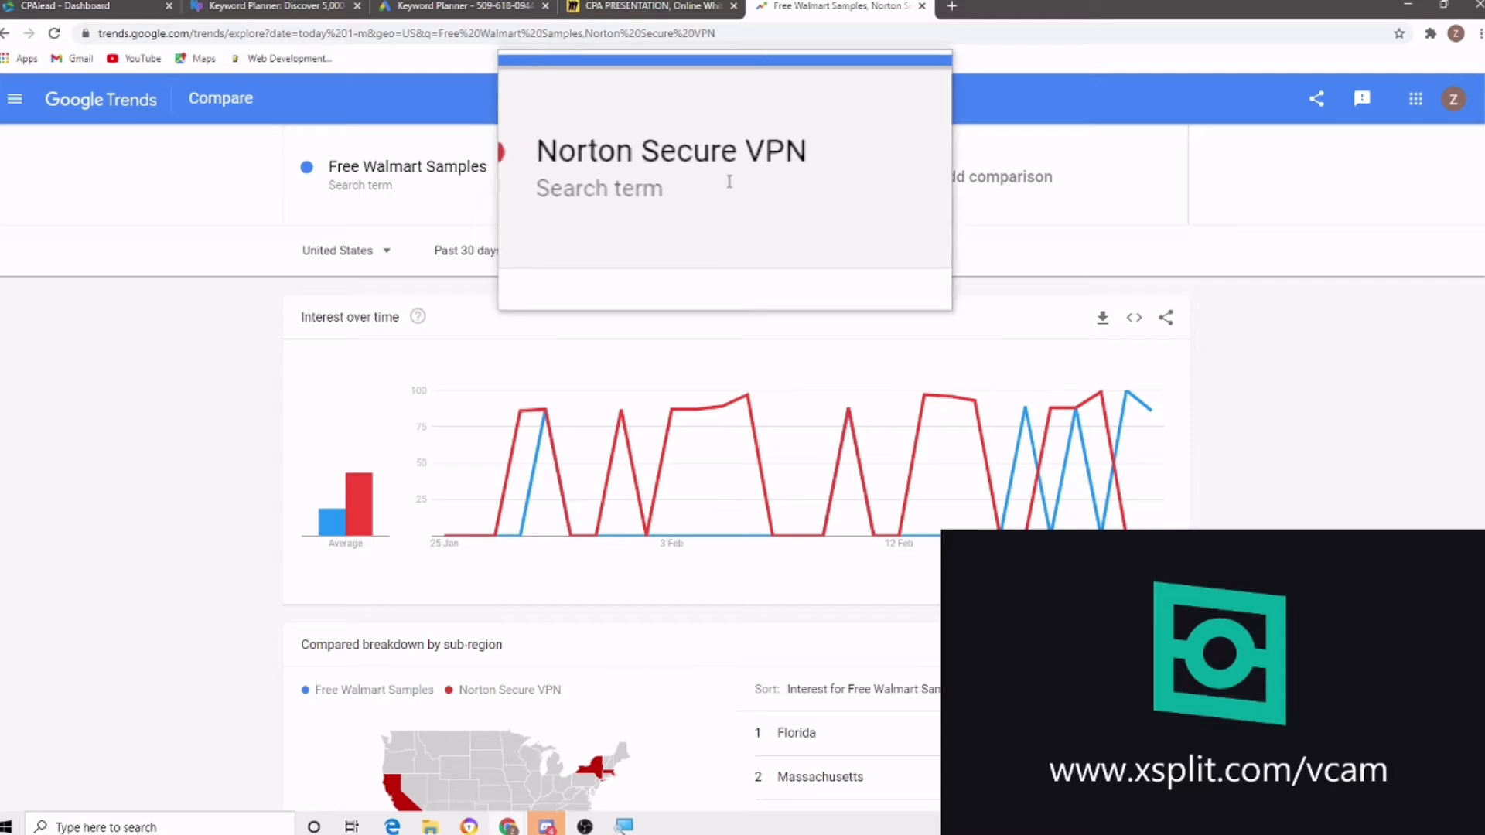
pyautogui.click(111, 6)
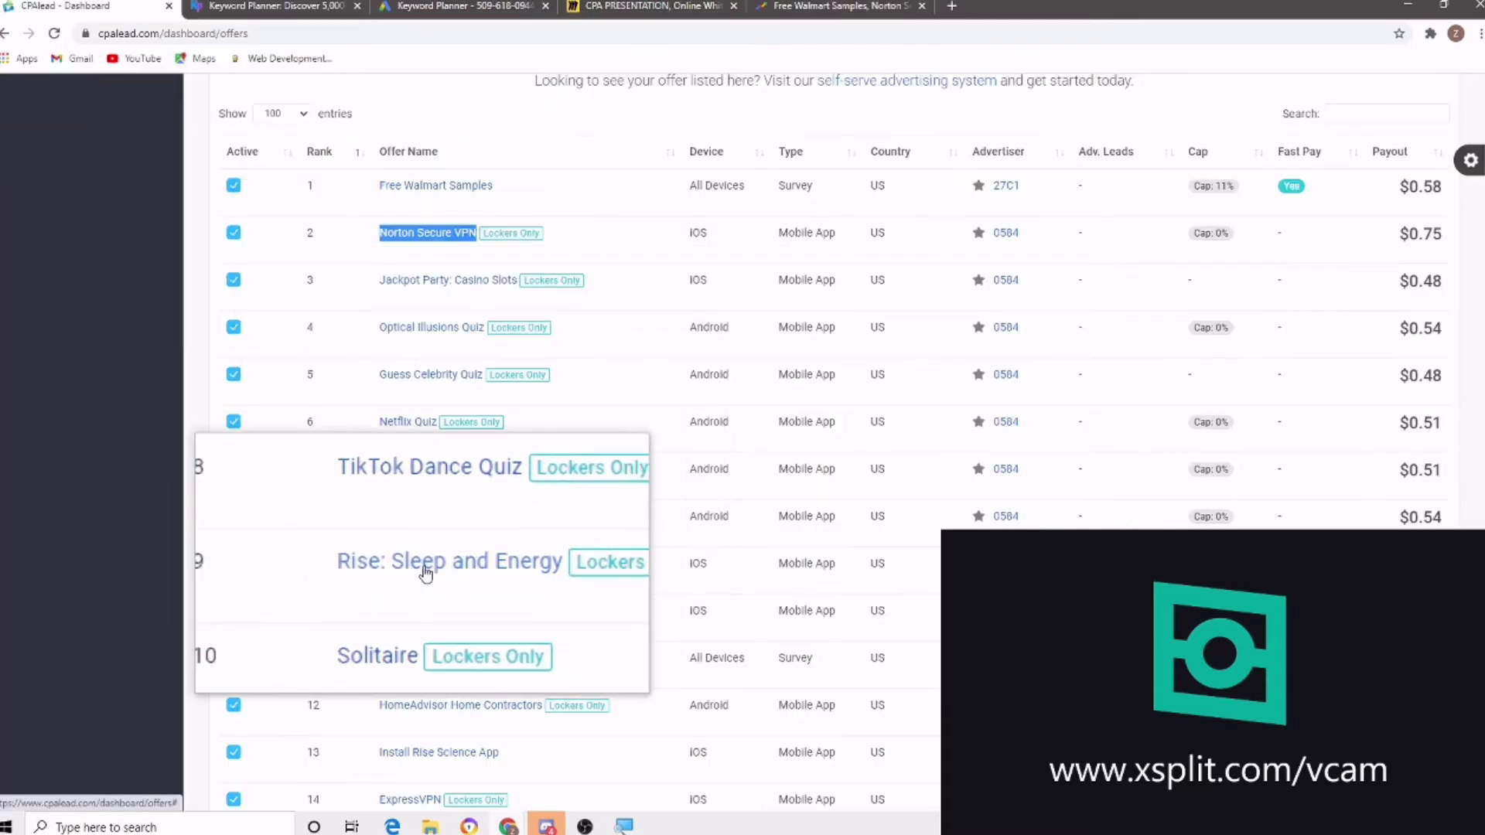
# Open the ExpressVPN offer's details from the CPAlead list and review its payout, targeting rules and recent history
pyautogui.scroll(-1, 424, 570)
pyautogui.scroll(-1, 426, 570)
pyautogui.scroll(-2, 424, 574)
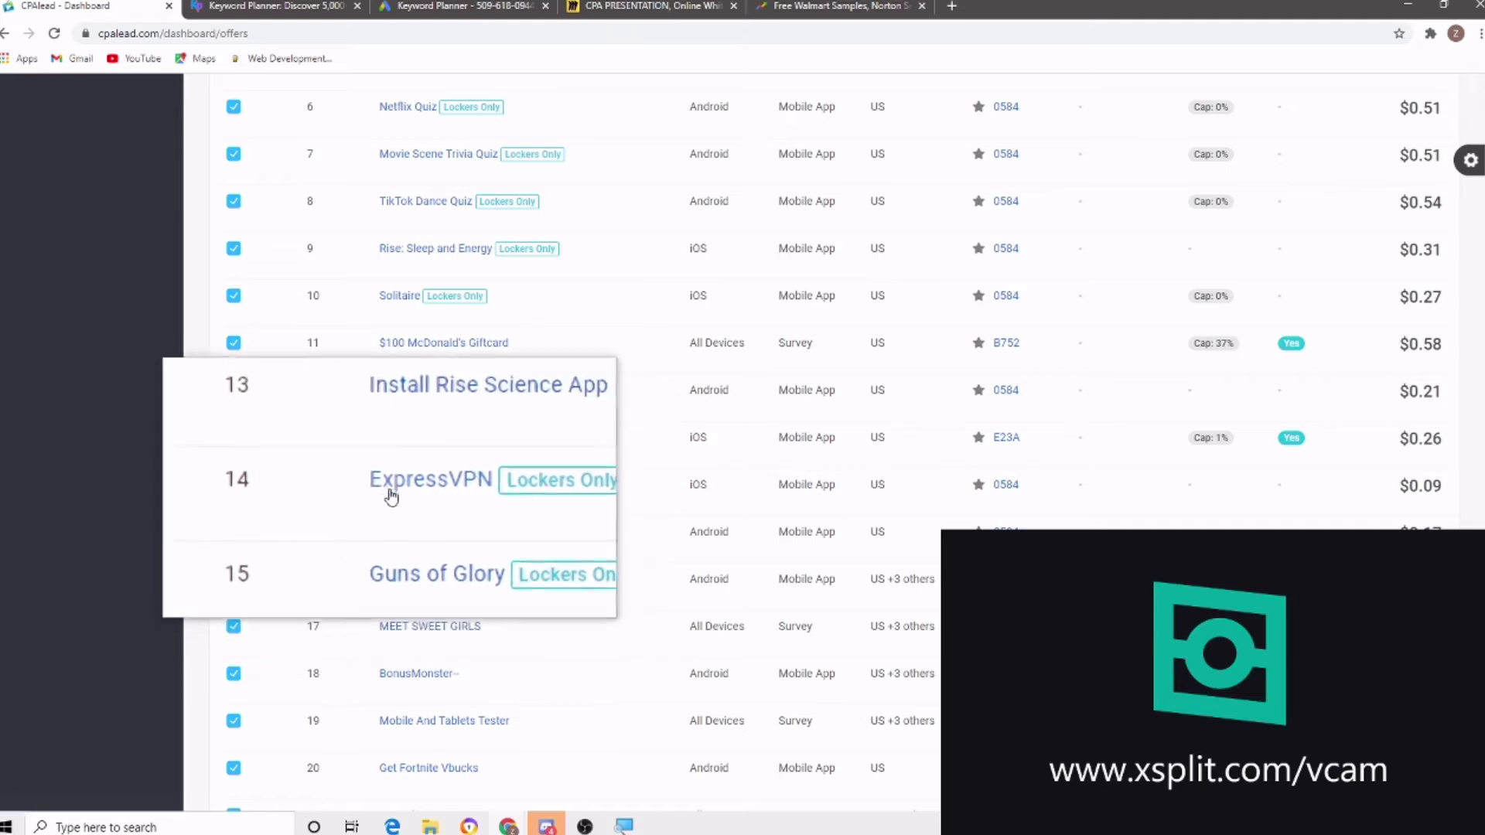
pyautogui.moveTo(381, 493); pyautogui.dragTo(435, 491)
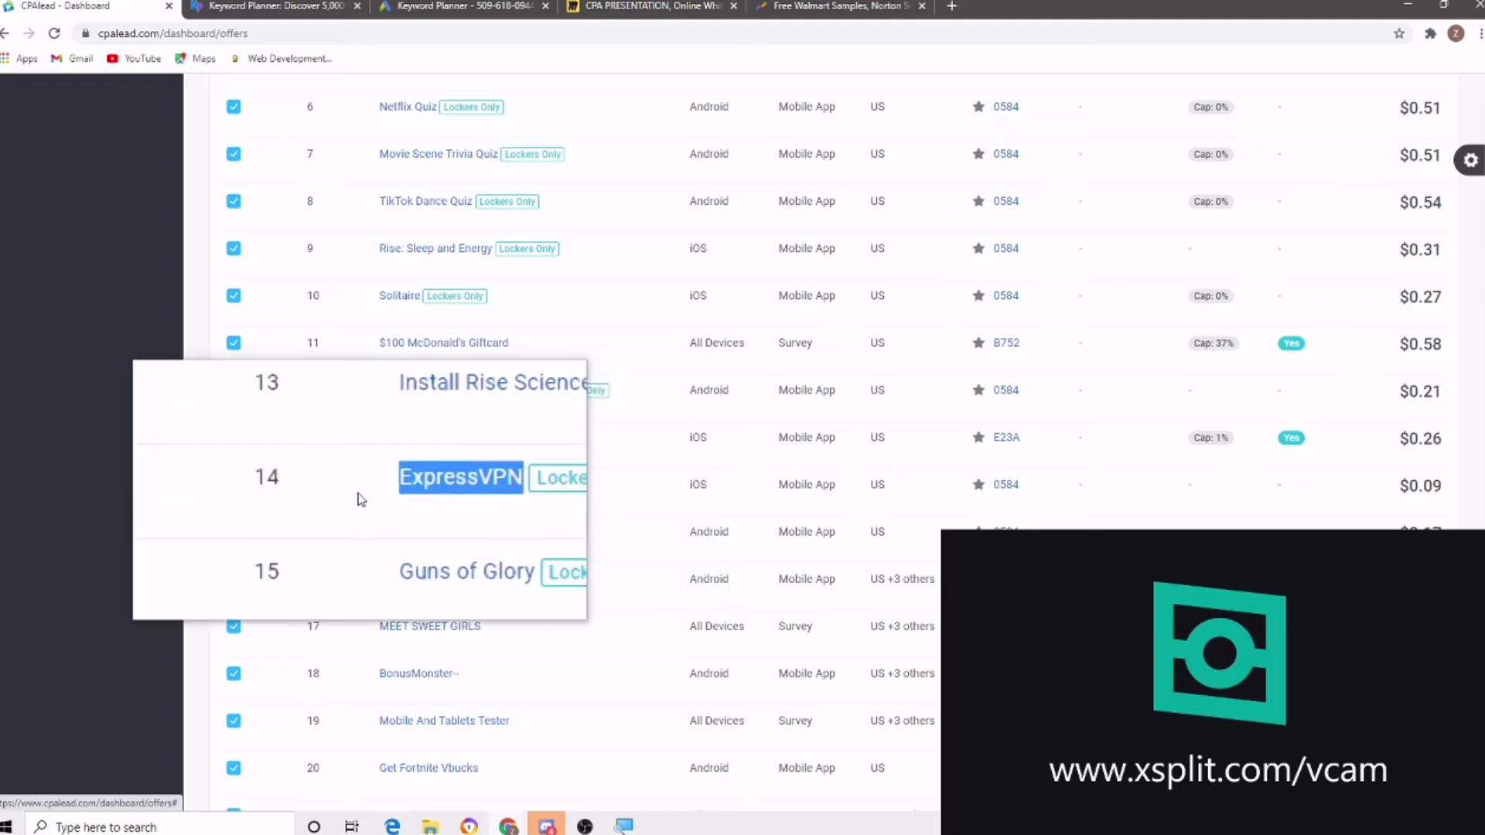
pyautogui.click(410, 499)
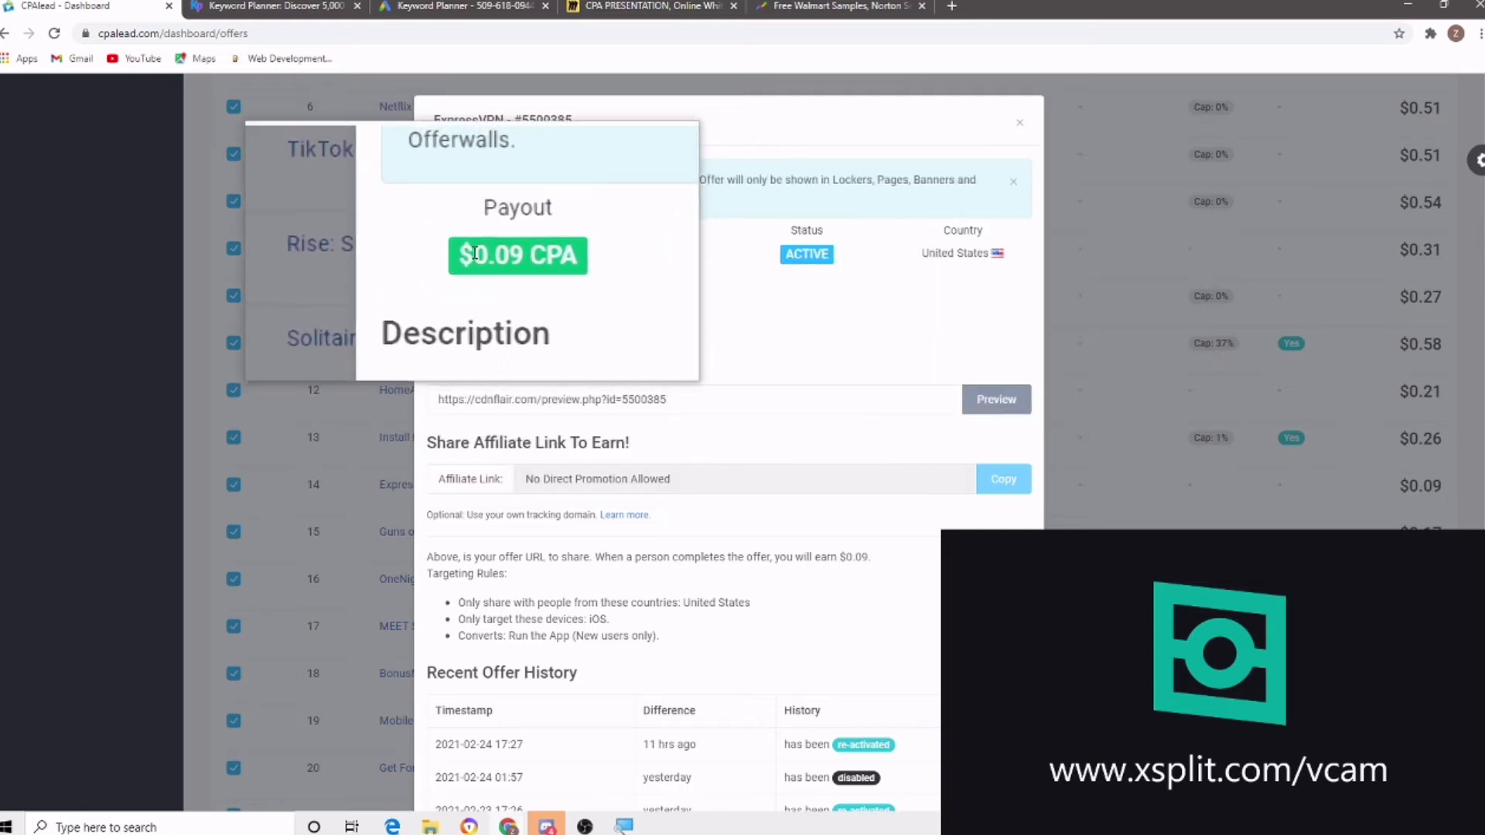
pyautogui.moveTo(488, 251); pyautogui.dragTo(499, 252)
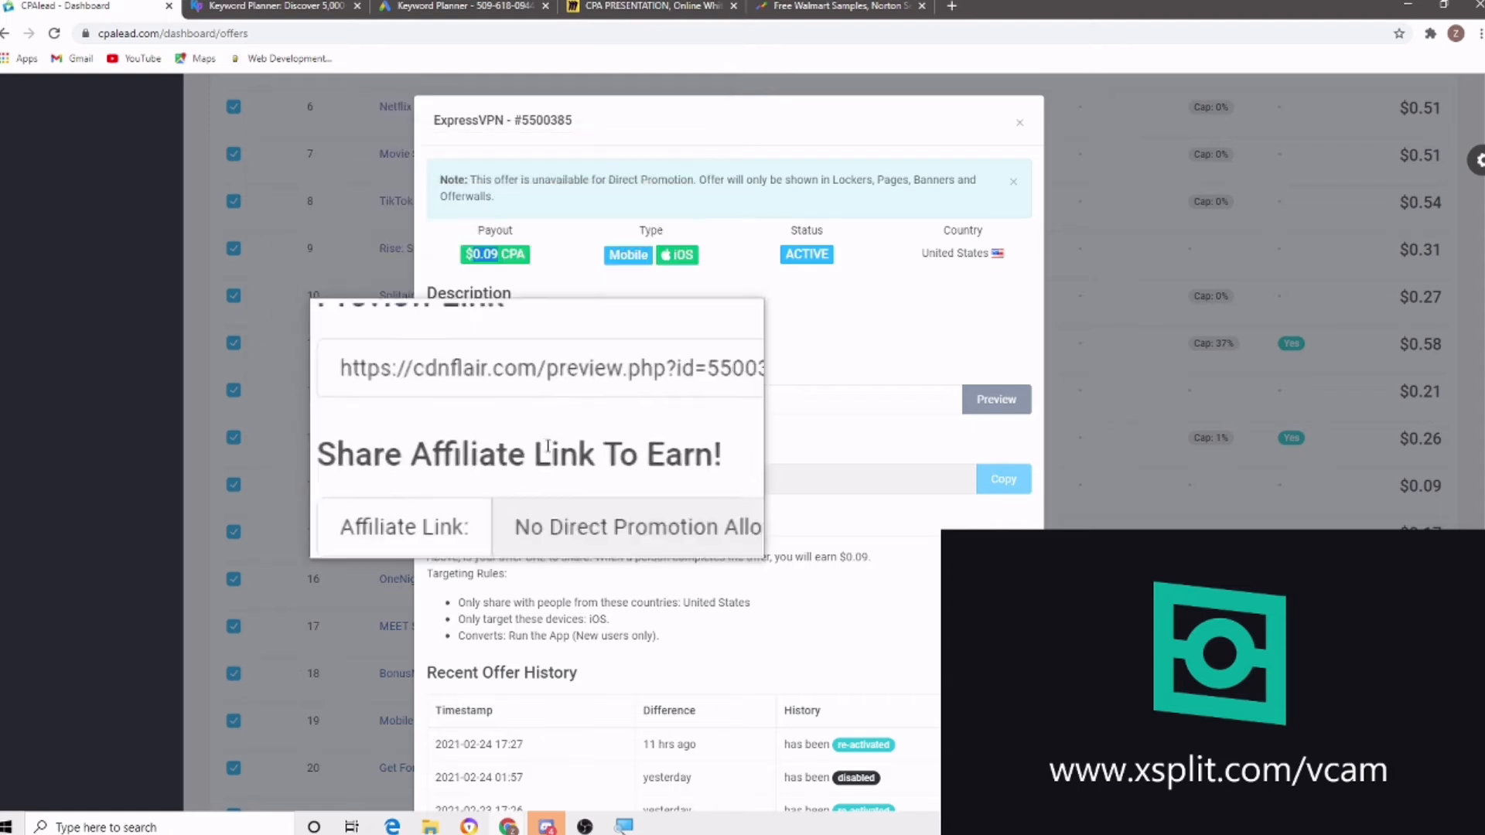
pyautogui.scroll(-2, 557, 433)
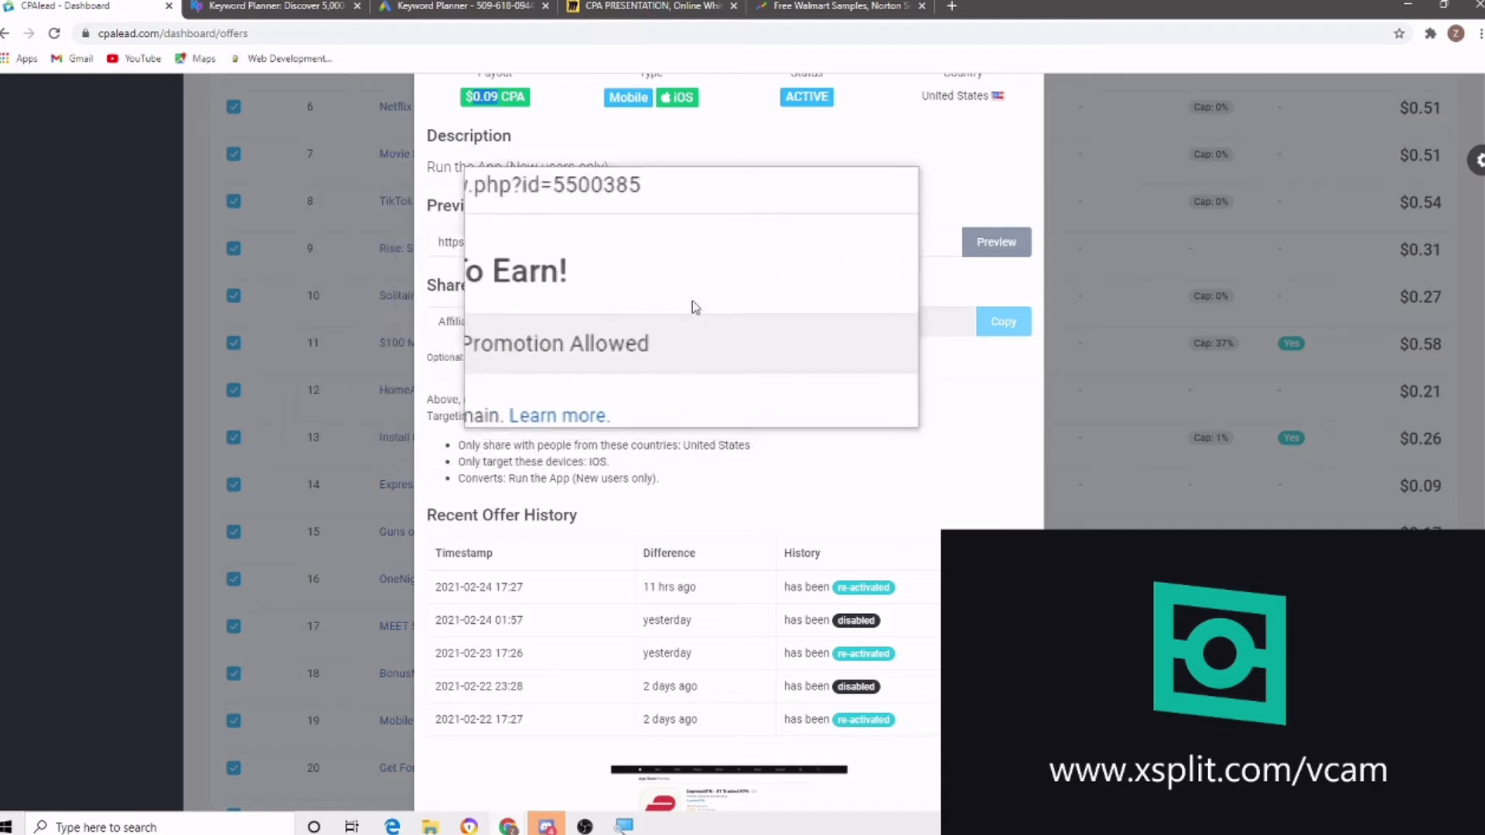
pyautogui.scroll(2, 723, 424)
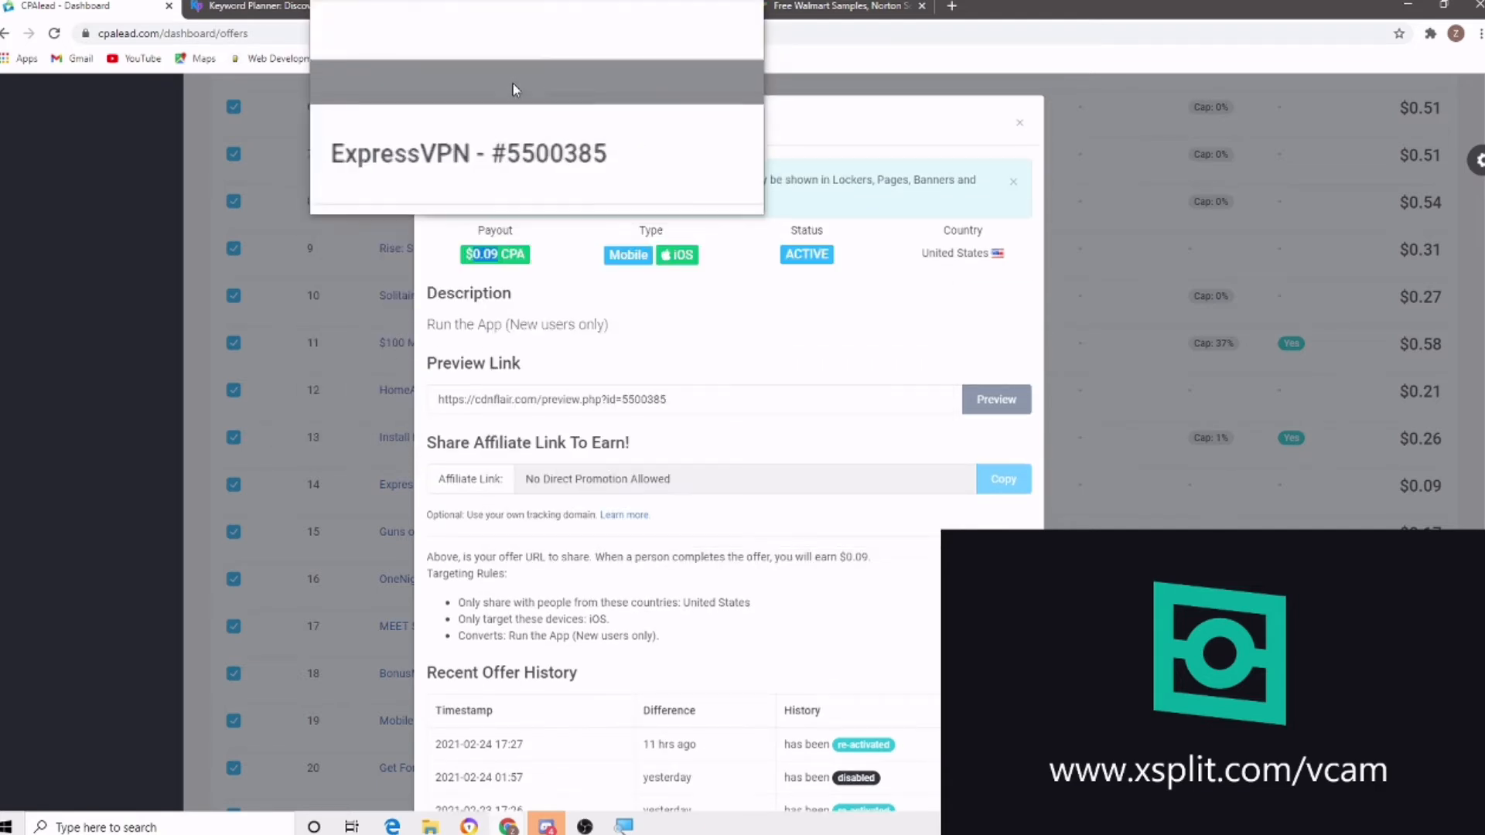
# Copy the ExpressVPN offer name, switch to Google Trends and add it as a third comparison term
pyautogui.moveTo(437, 121); pyautogui.dragTo(501, 117)
pyautogui.hotkey('ctrl', 'c')
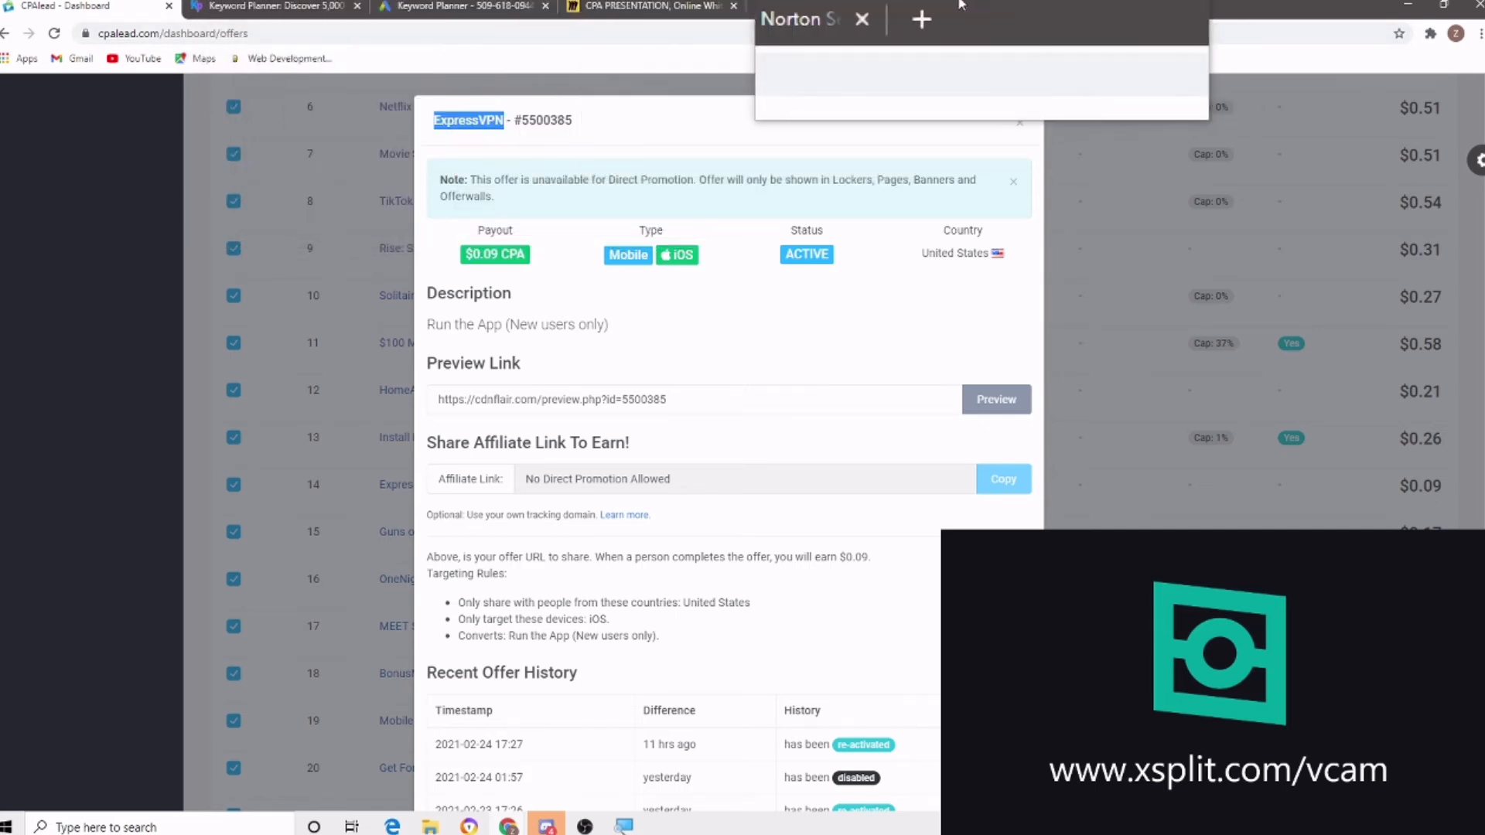
pyautogui.click(849, 7)
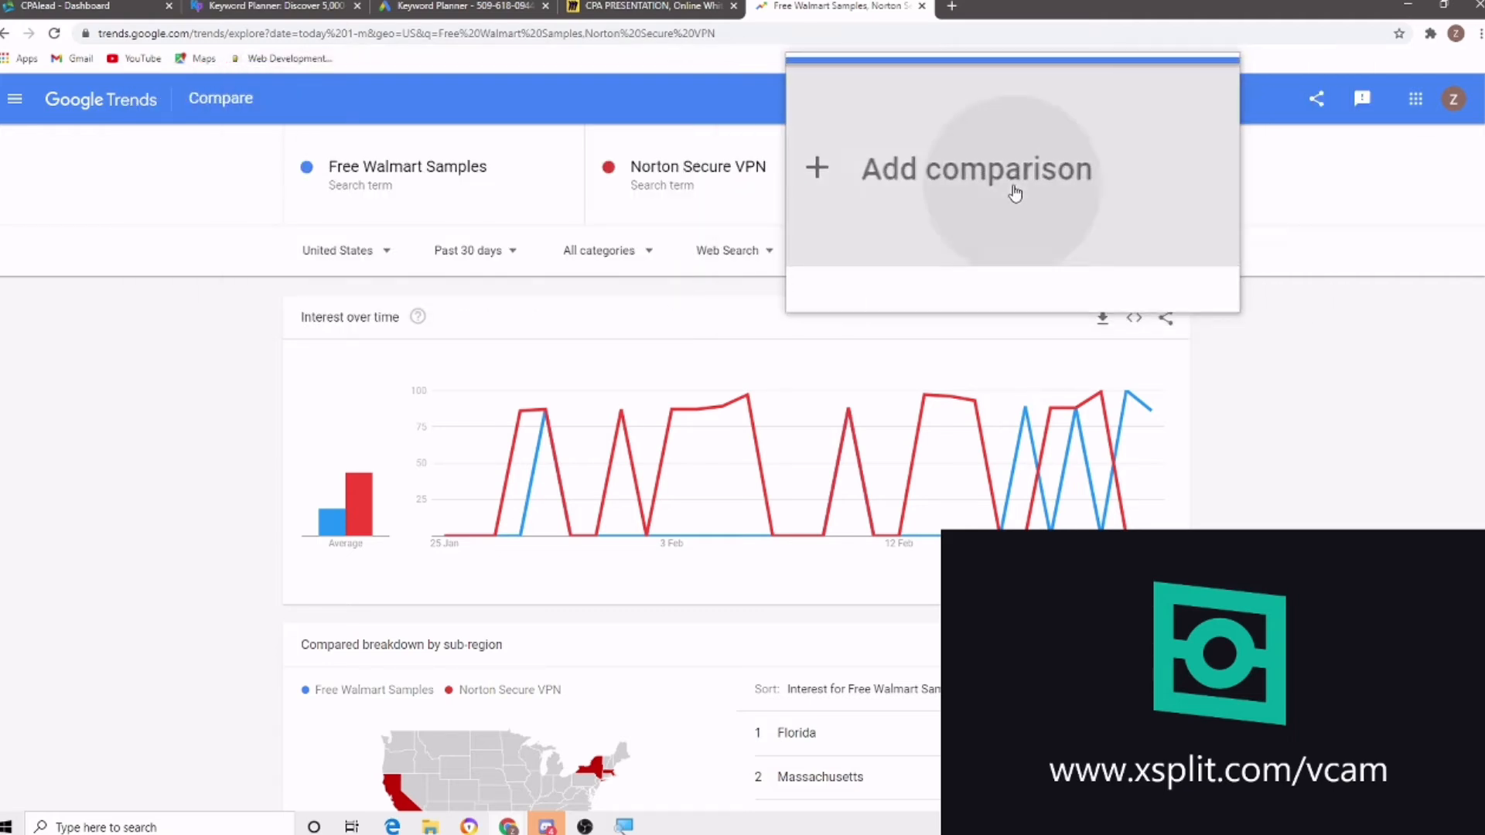
pyautogui.click(1014, 189)
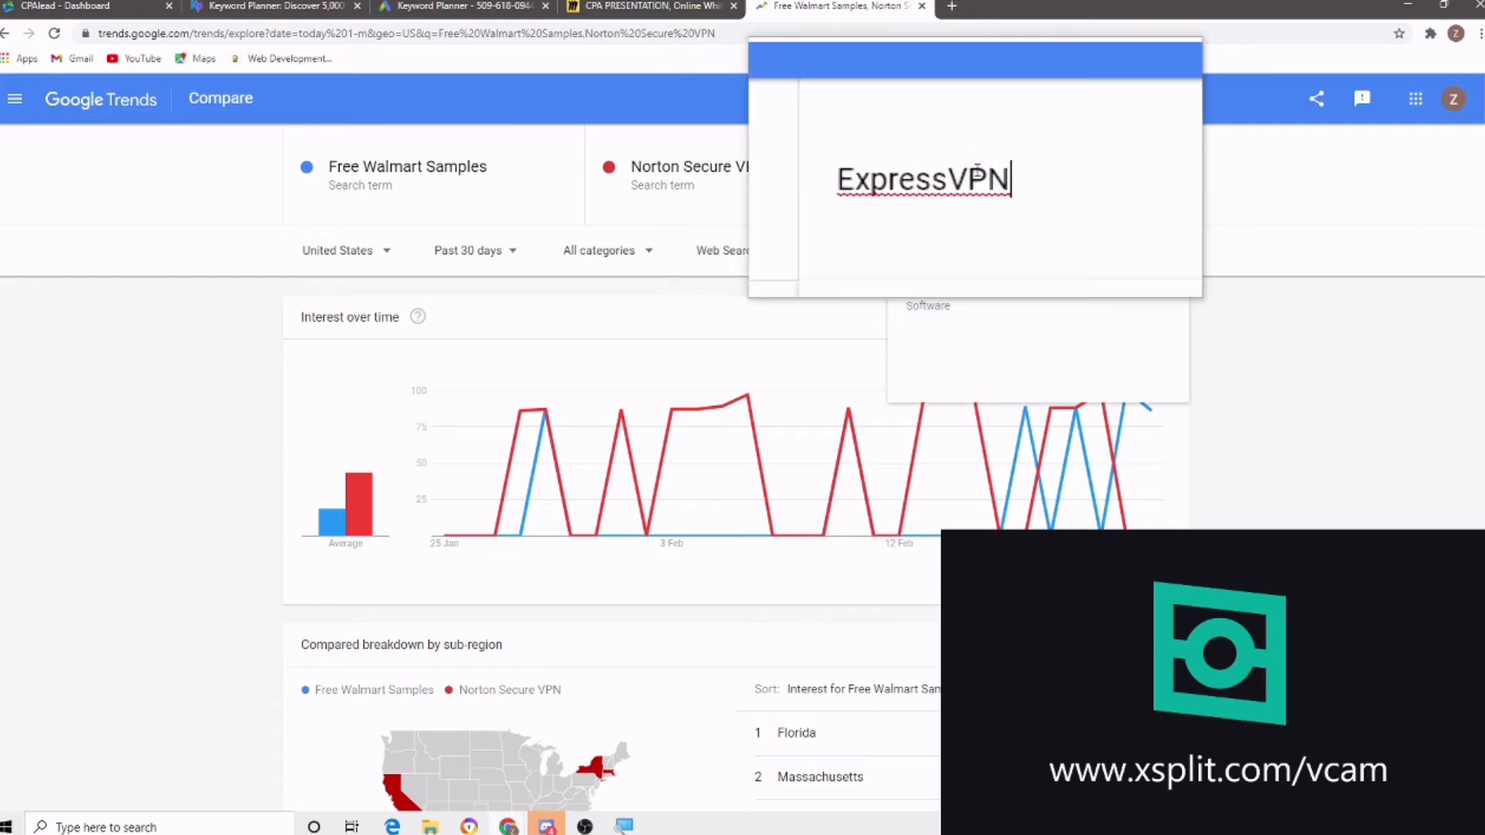
pyautogui.press('Return')
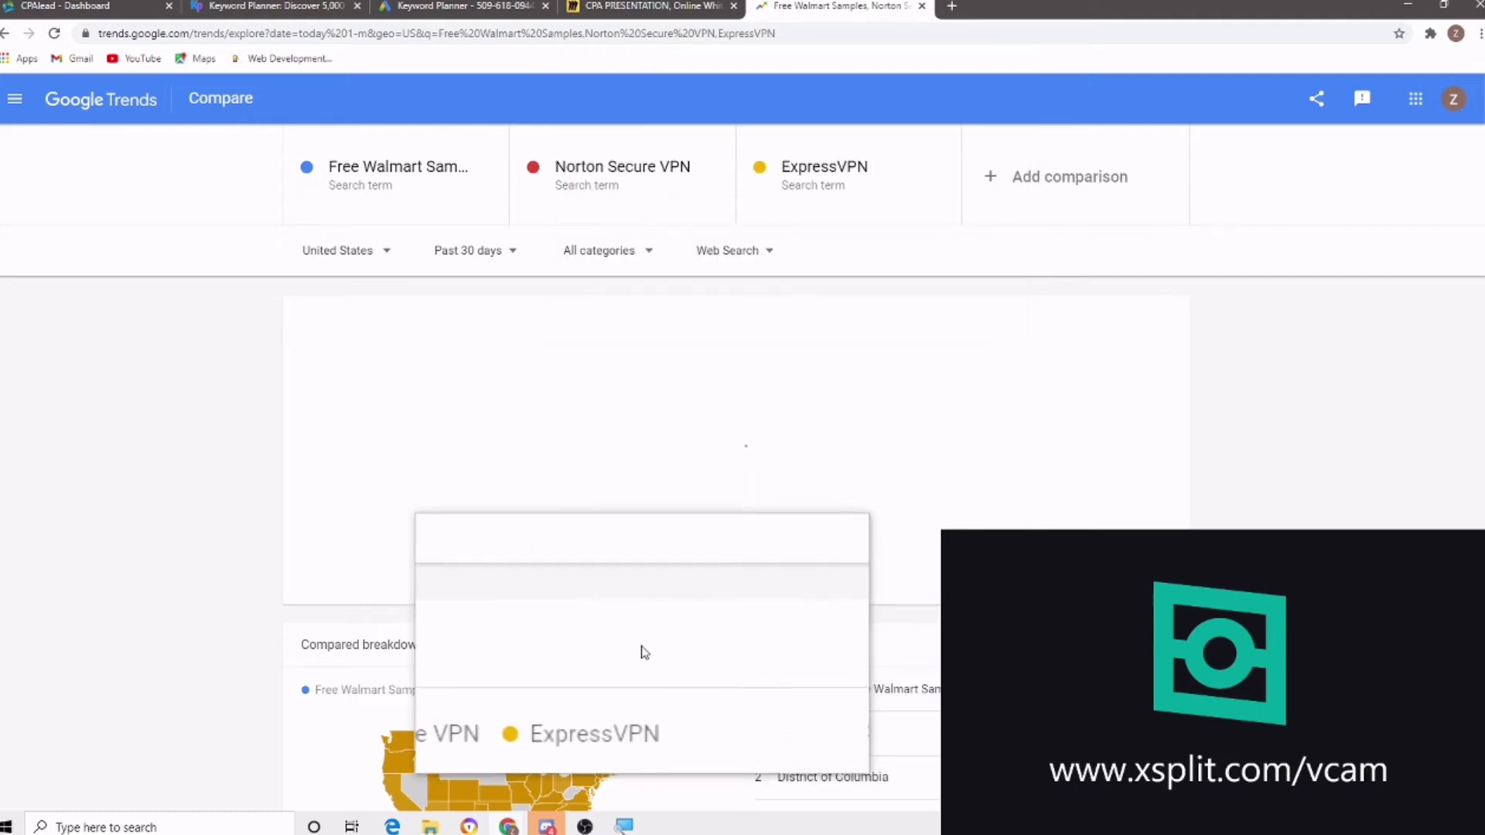
pyautogui.scroll(-1, 644, 648)
pyautogui.moveTo(370, 424)
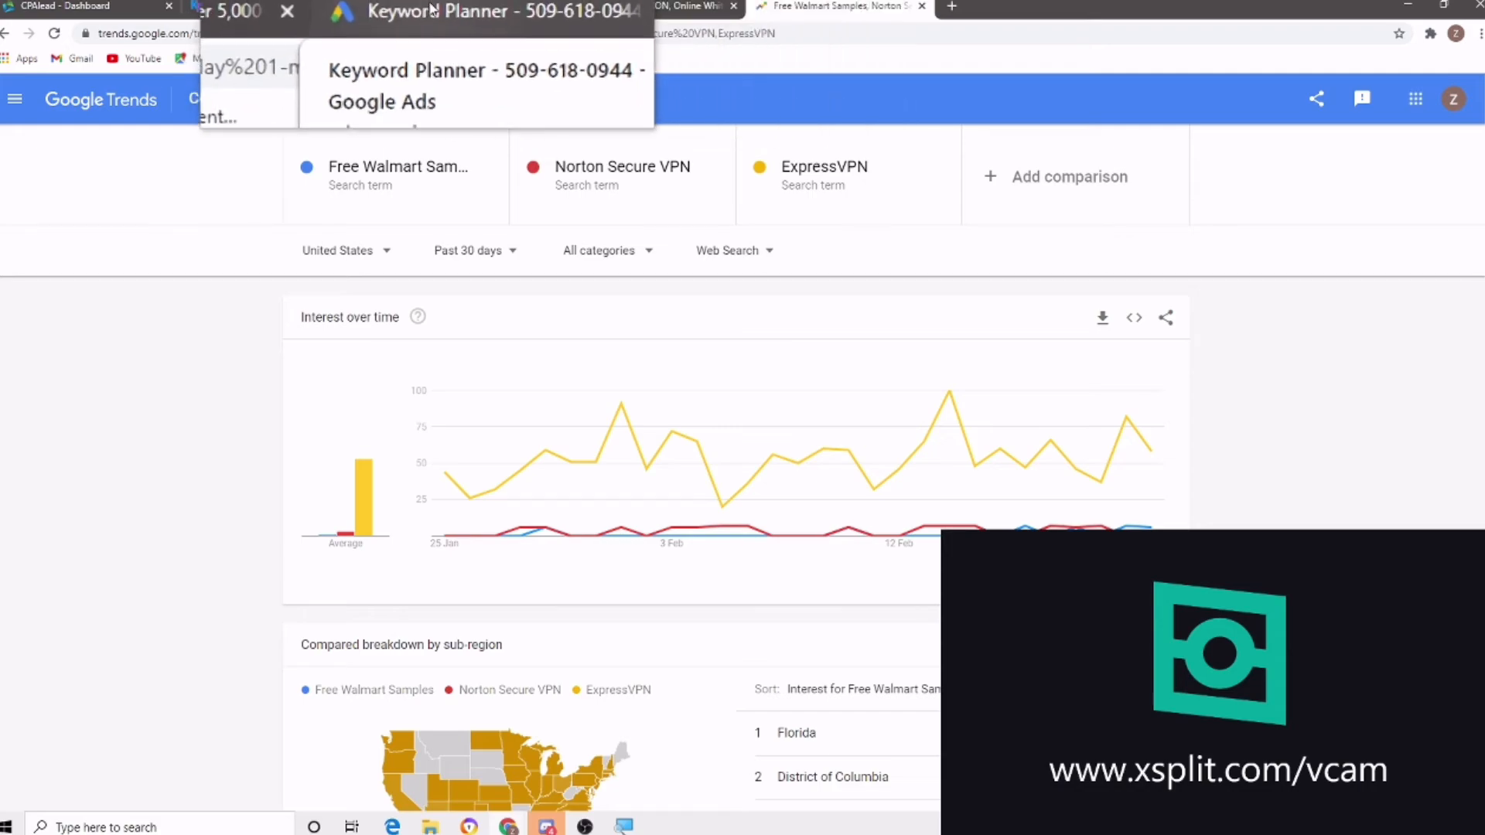
# Switch to the Google Ads Keyword Planner and dismiss the location settings, keeping United States as the target
pyautogui.click(440, 11)
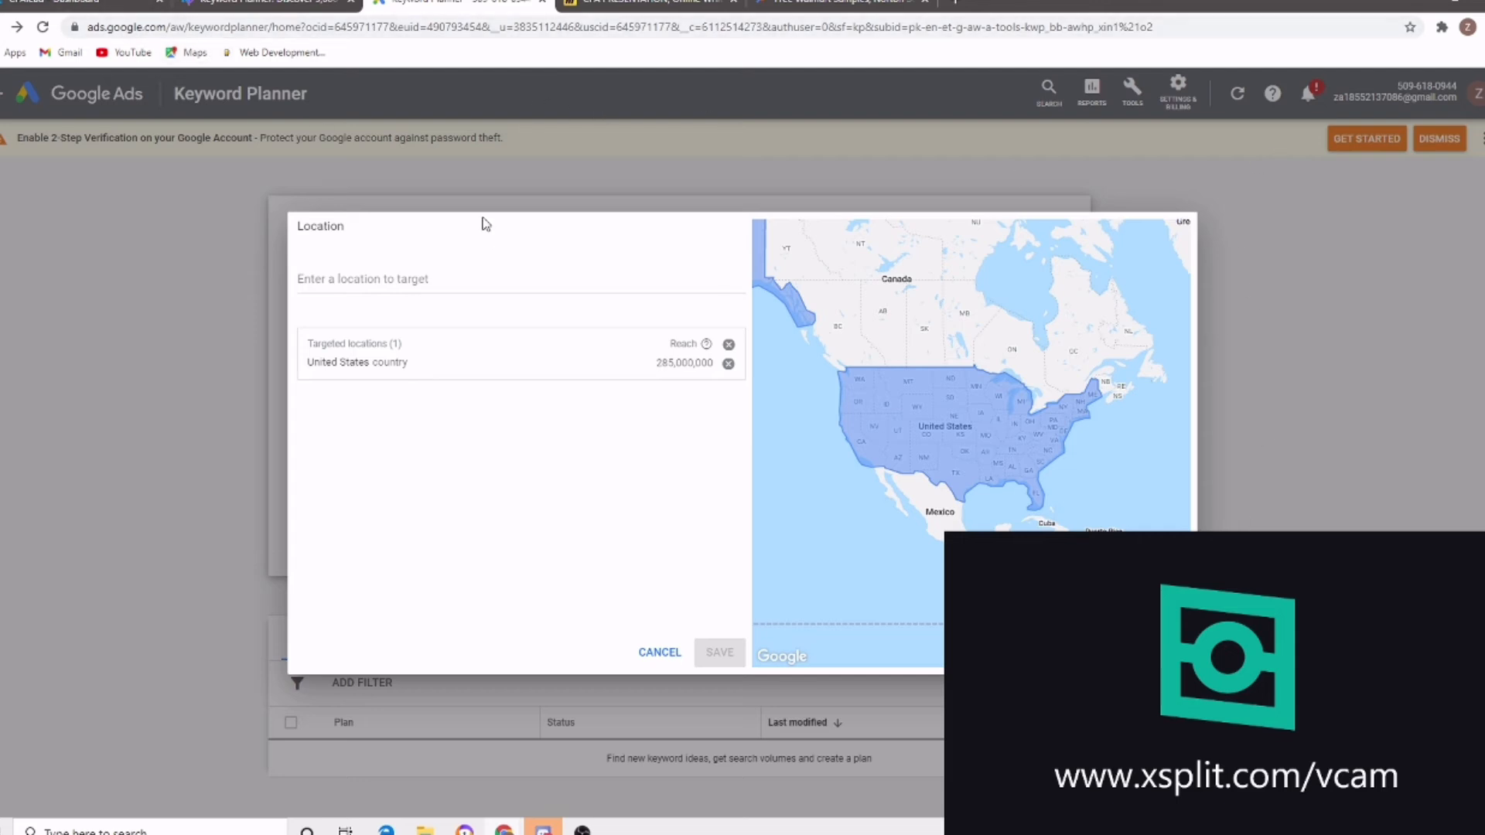
pyautogui.click(655, 654)
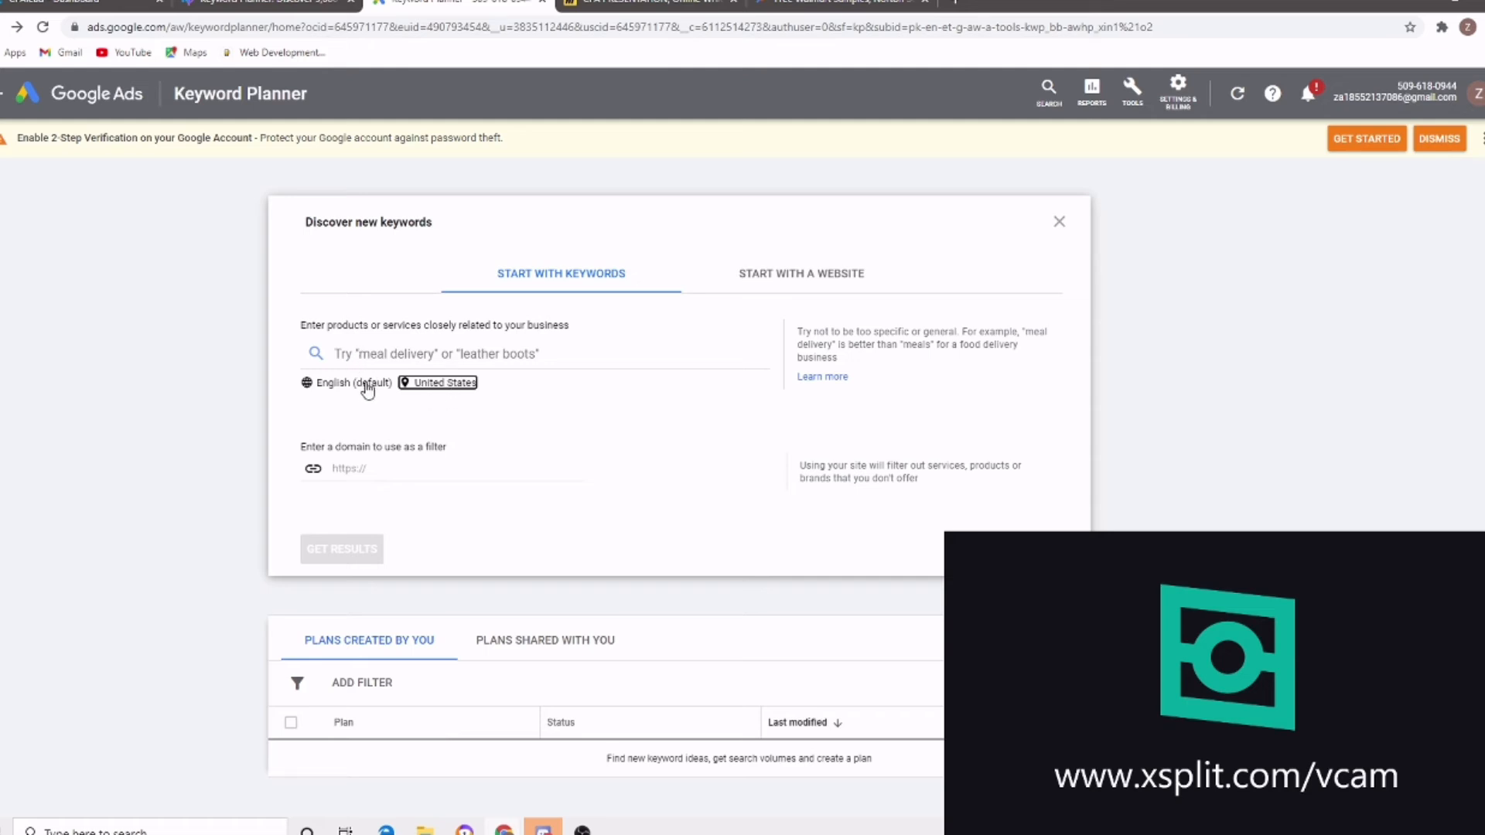
pyautogui.click(453, 385)
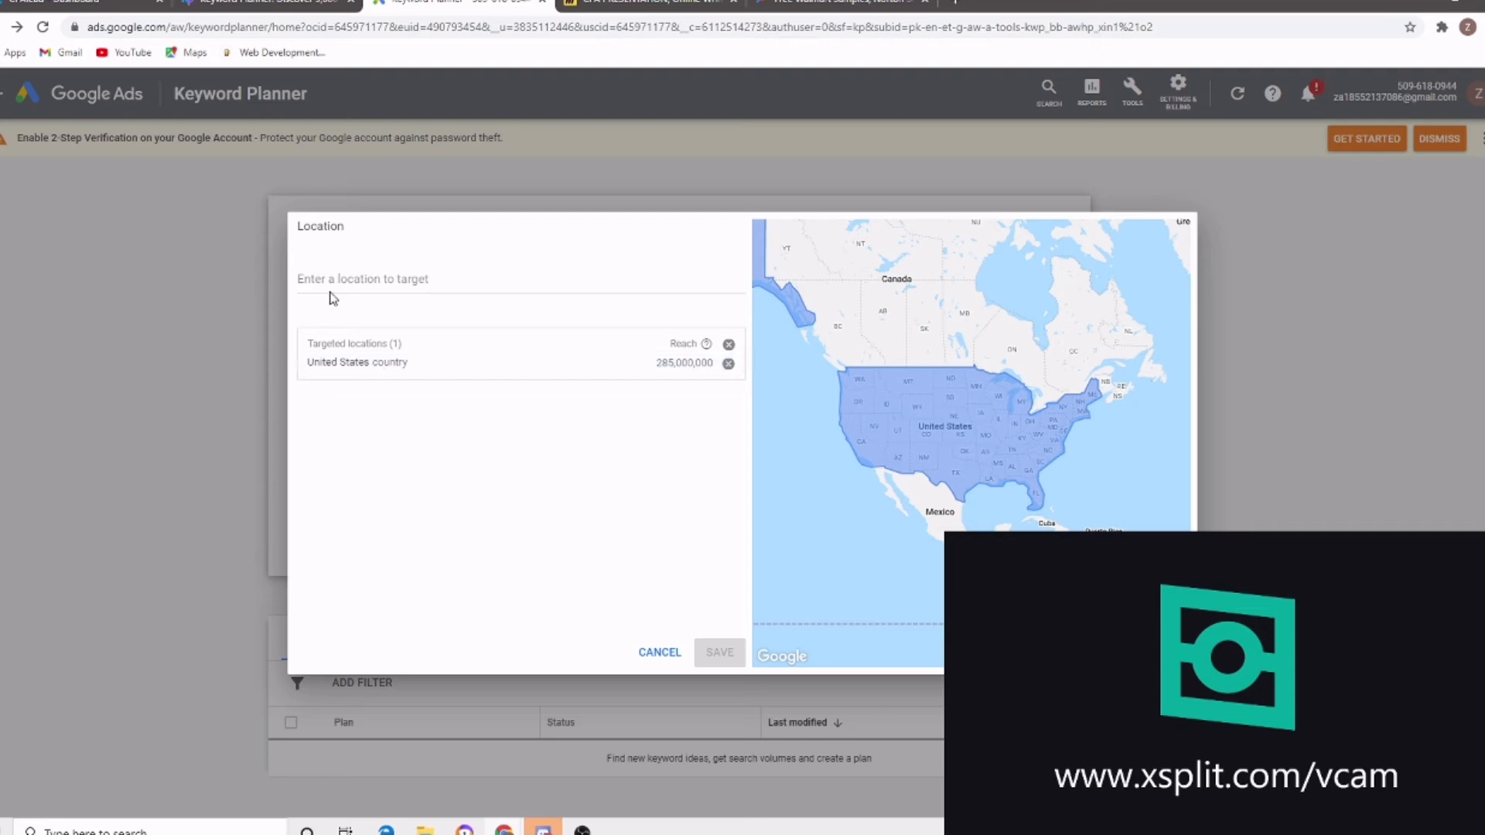
pyautogui.click(374, 278)
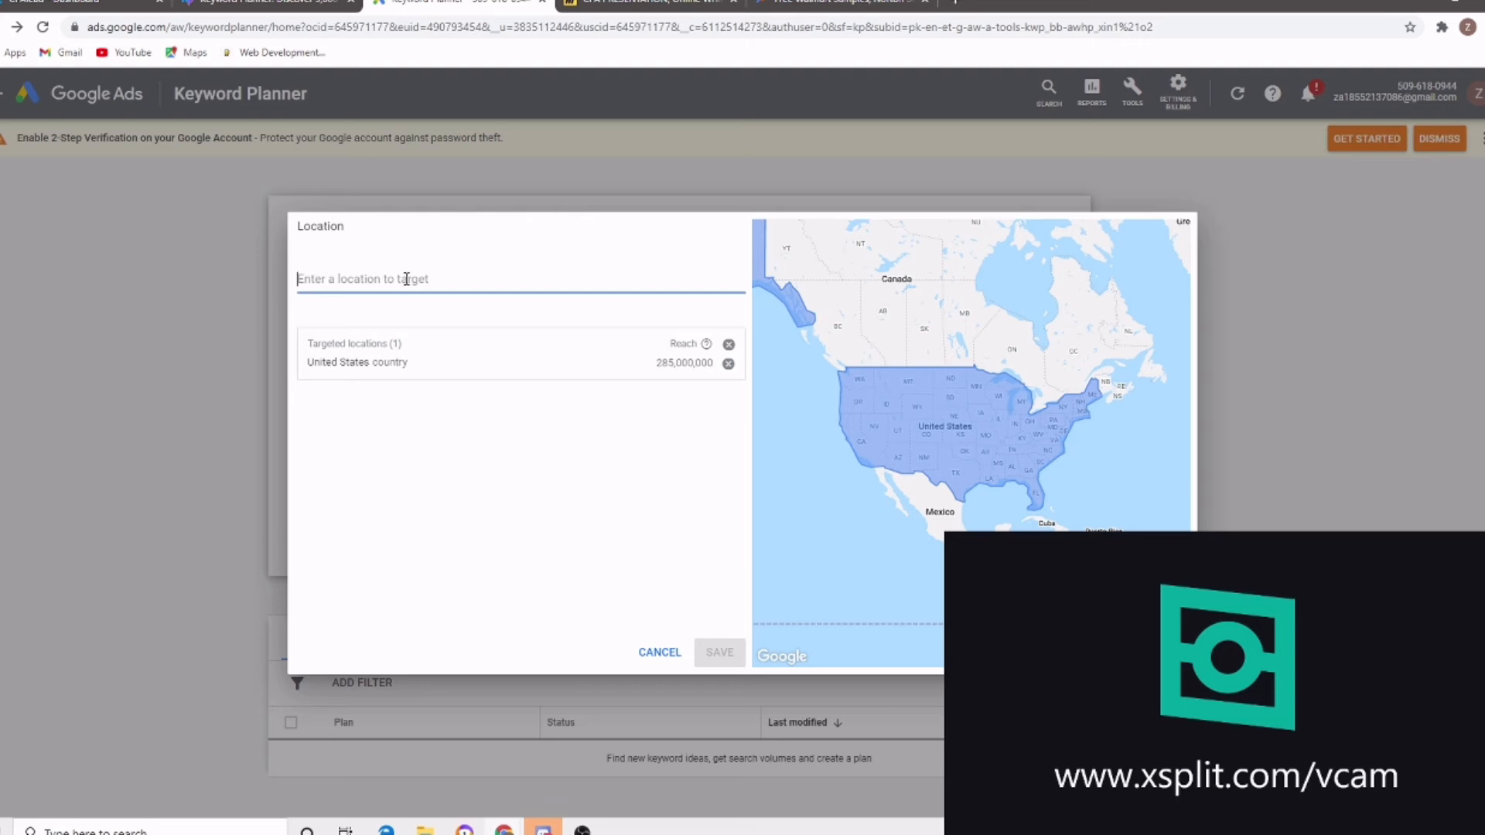
pyautogui.write('paki')
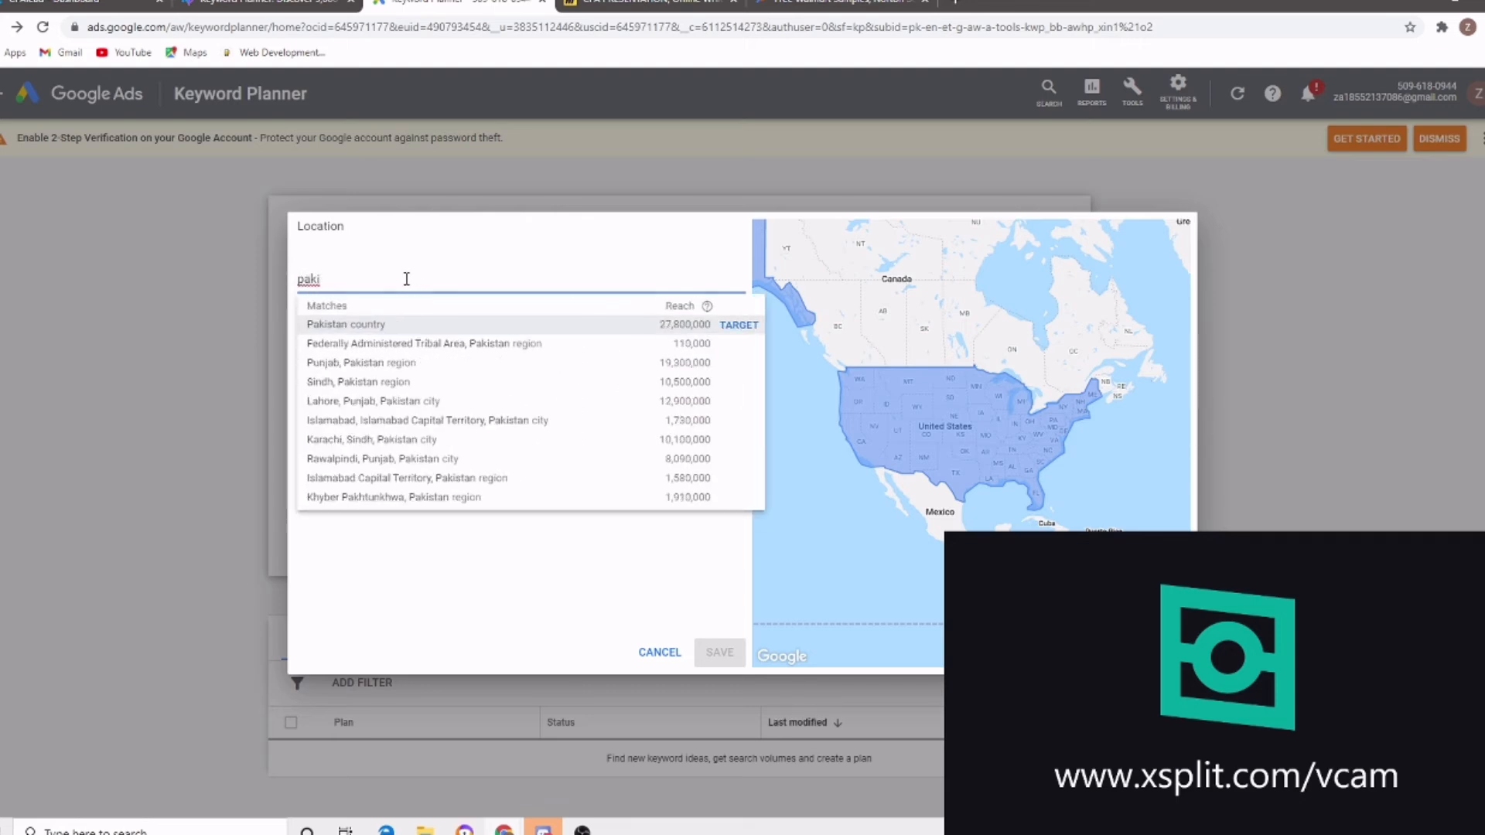
pyautogui.press('BackSpace')
pyautogui.press('BackSpace')
pyautogui.press('BackSpace')
pyautogui.press('BackSpace')
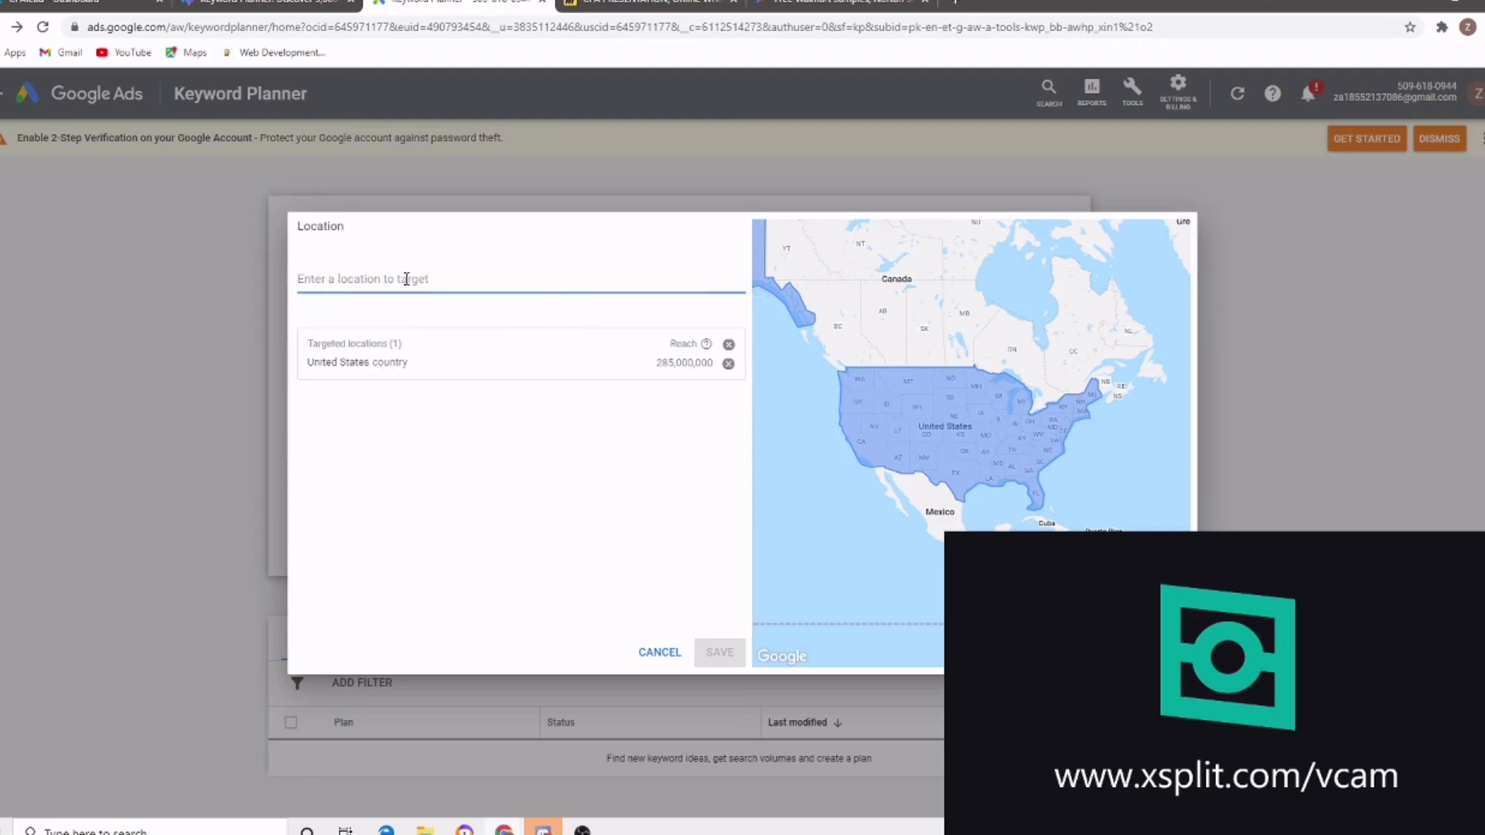
pyautogui.click(660, 652)
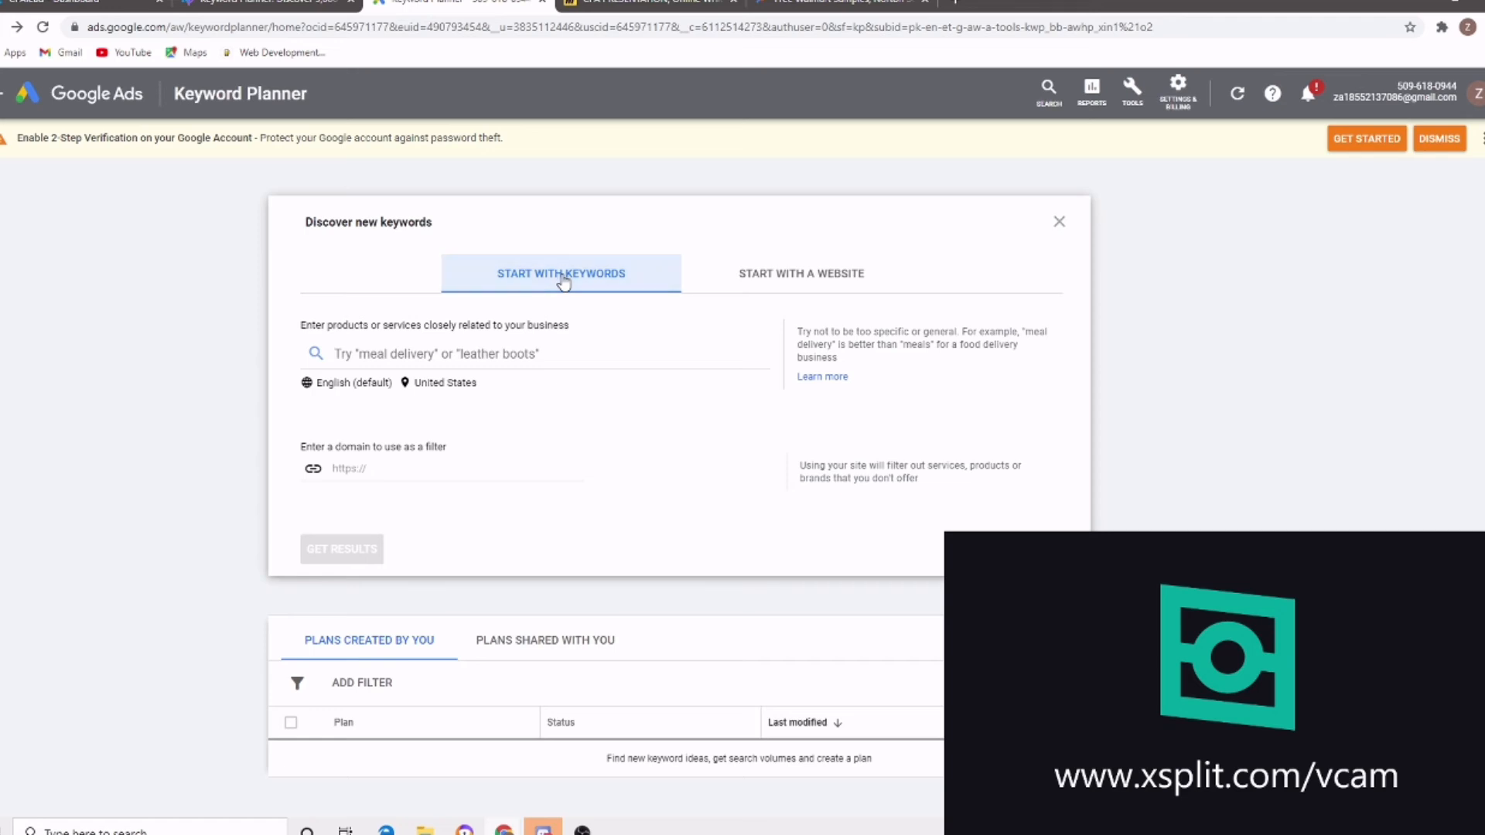
# Get keyword ideas for ExpressVPN in the United States and check its average monthly searches
pyautogui.click(368, 355)
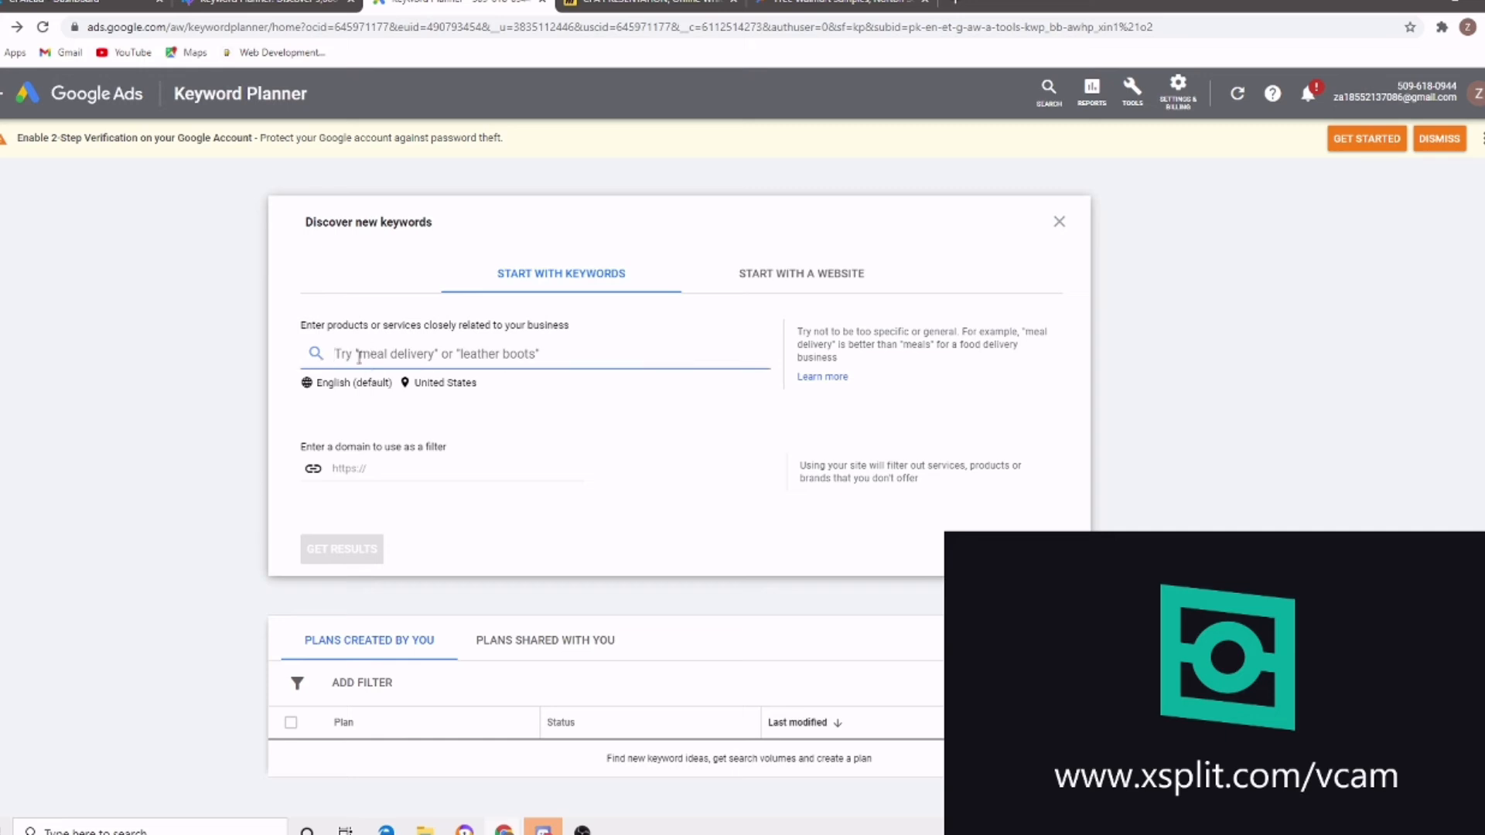
pyautogui.write('exp')
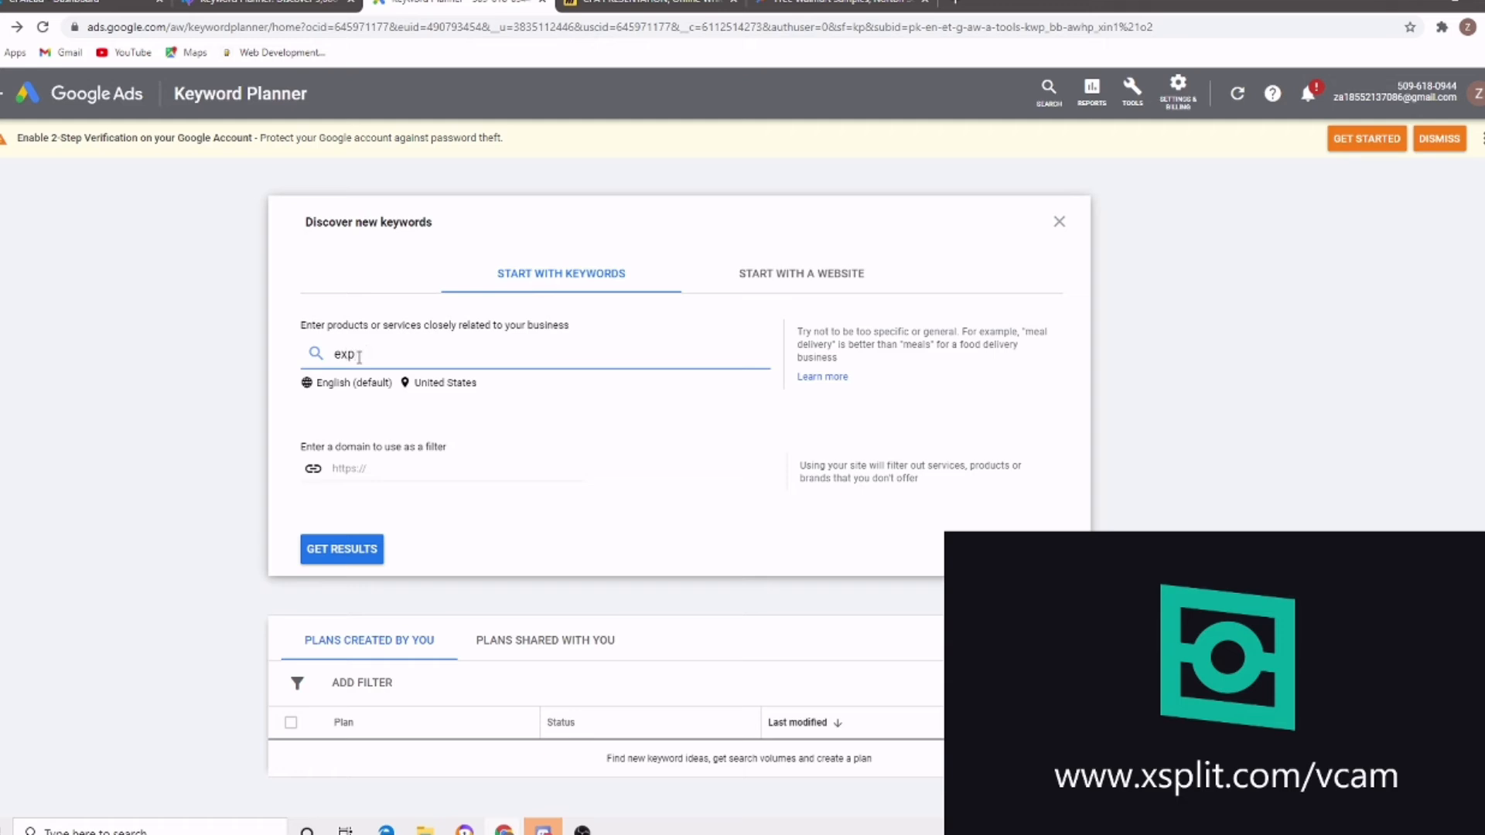
pyautogui.press('BackSpace')
pyautogui.press('BackSpace')
pyautogui.press('BackSpace')
pyautogui.hotkey('ctrl', 'v')
pyautogui.click(345, 554)
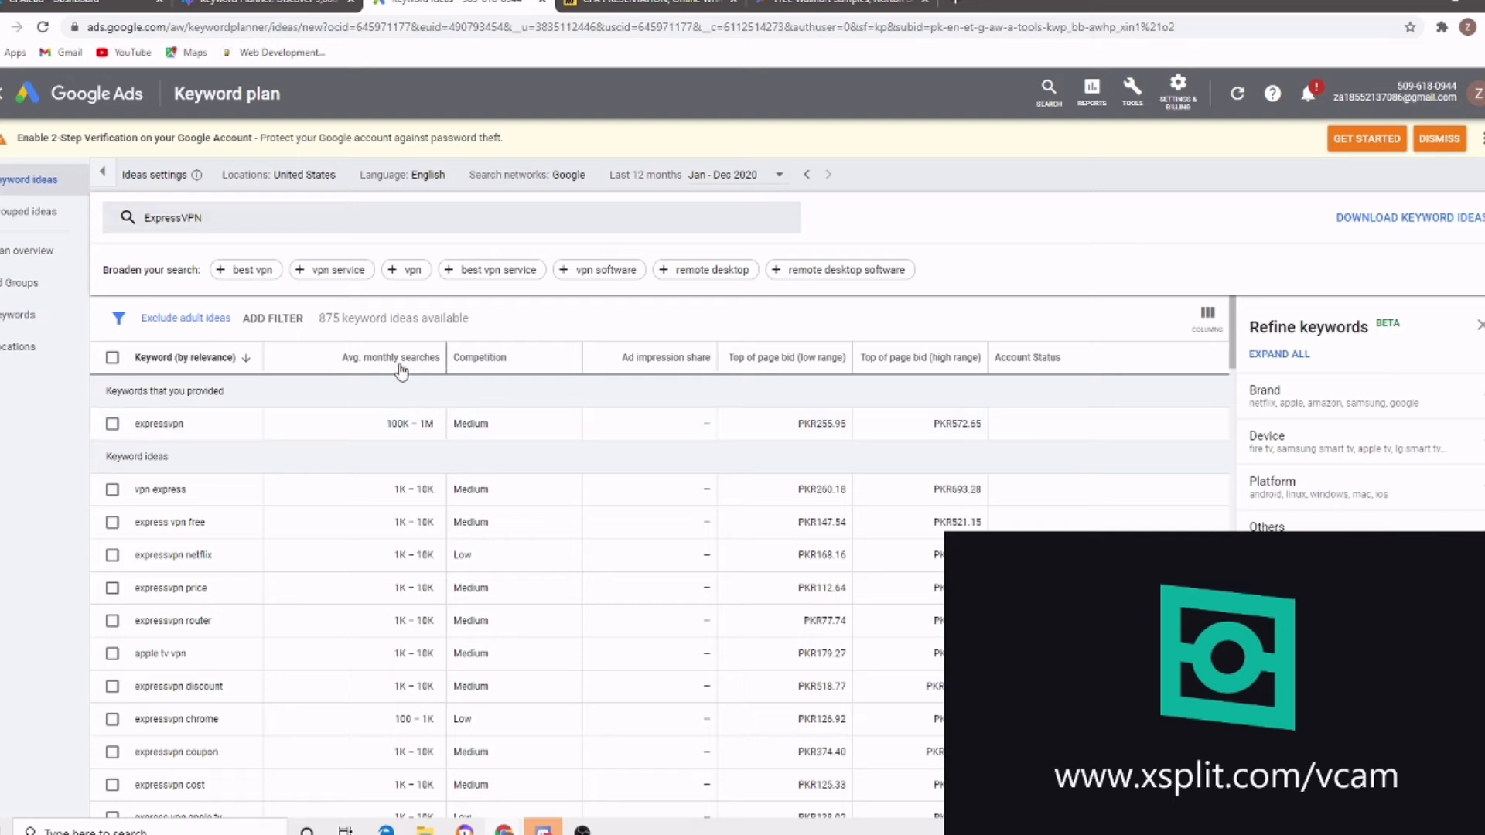
pyautogui.moveTo(387, 359)
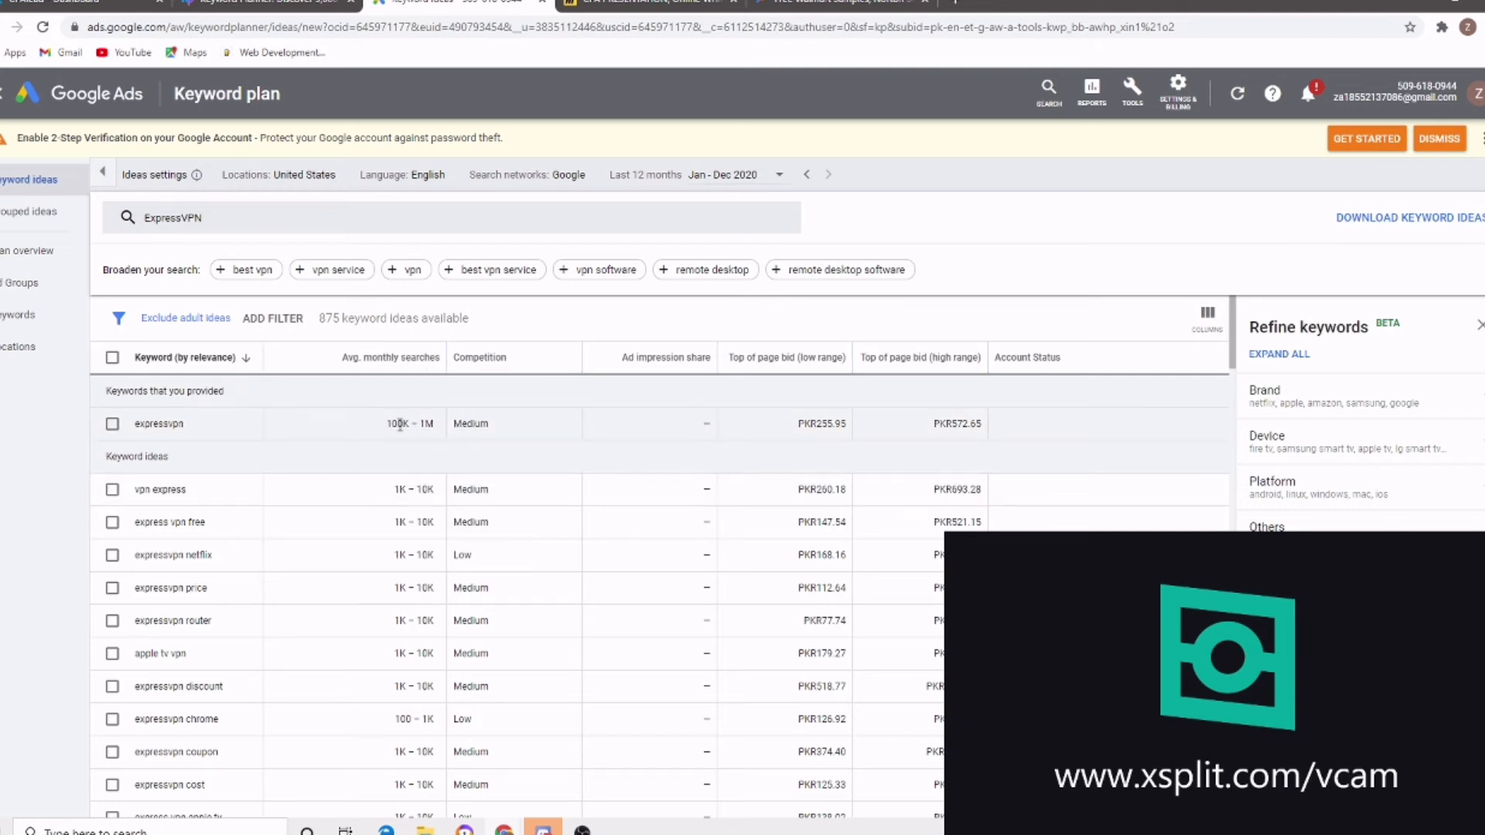
# Open the Keyword Planner search for editing, then switch to Google Trends and copy the Norton Secure VPN term
pyautogui.moveTo(203, 219); pyautogui.dragTo(179, 223)
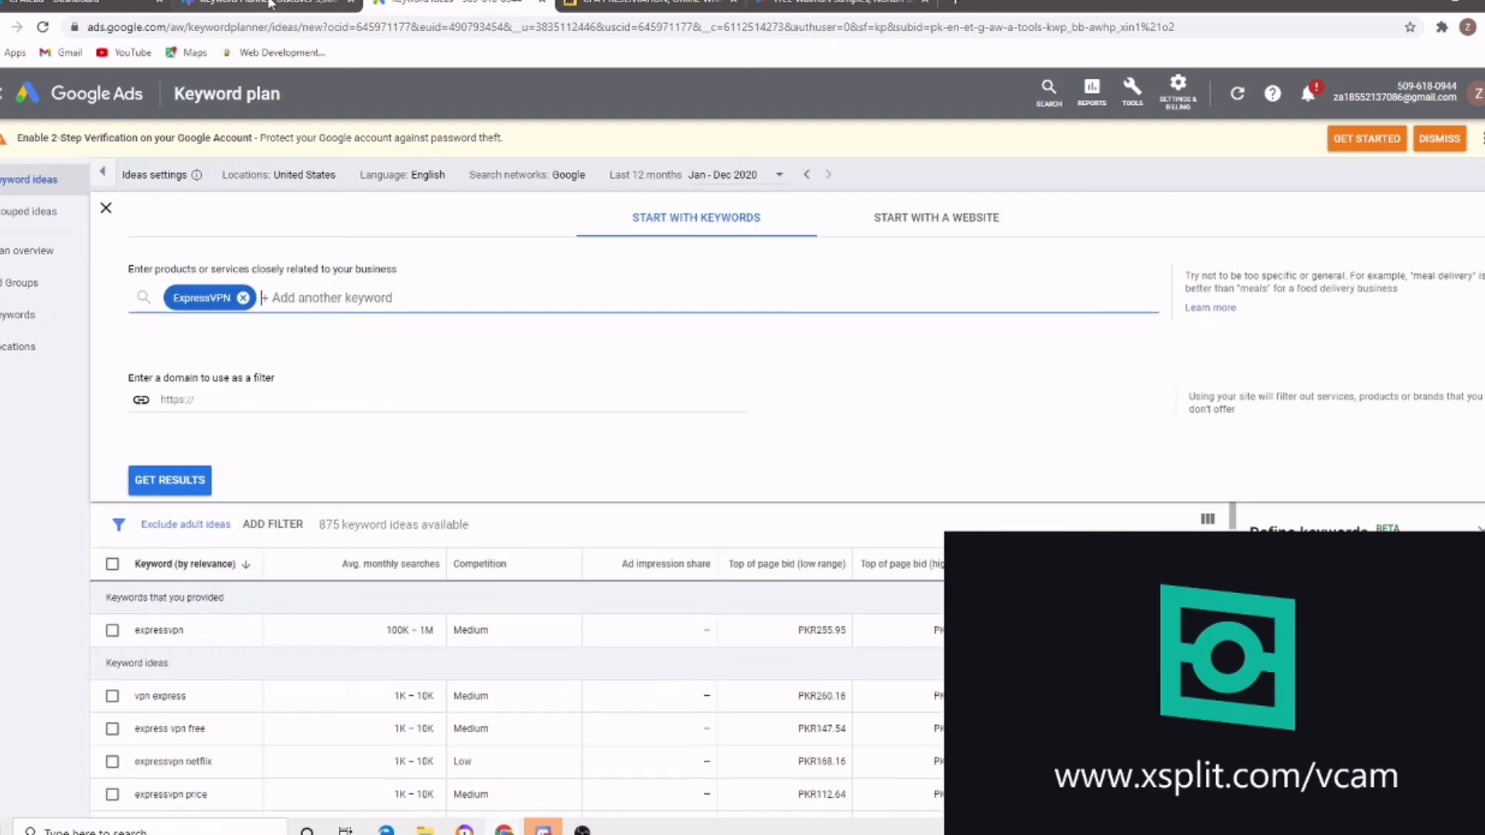
pyautogui.click(619, 4)
pyautogui.click(834, 3)
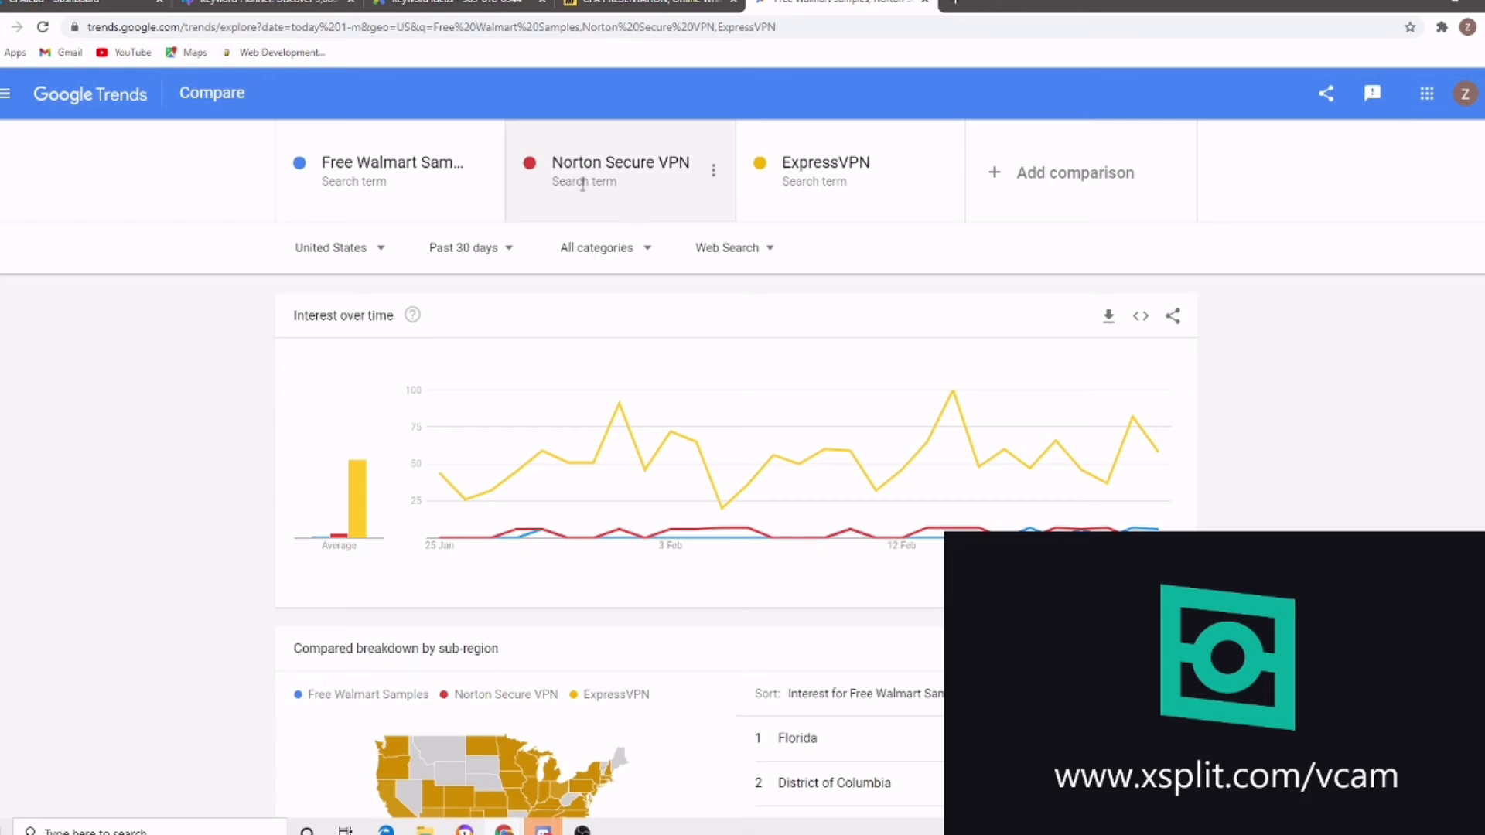
pyautogui.click(548, 162)
pyautogui.click(526, 173)
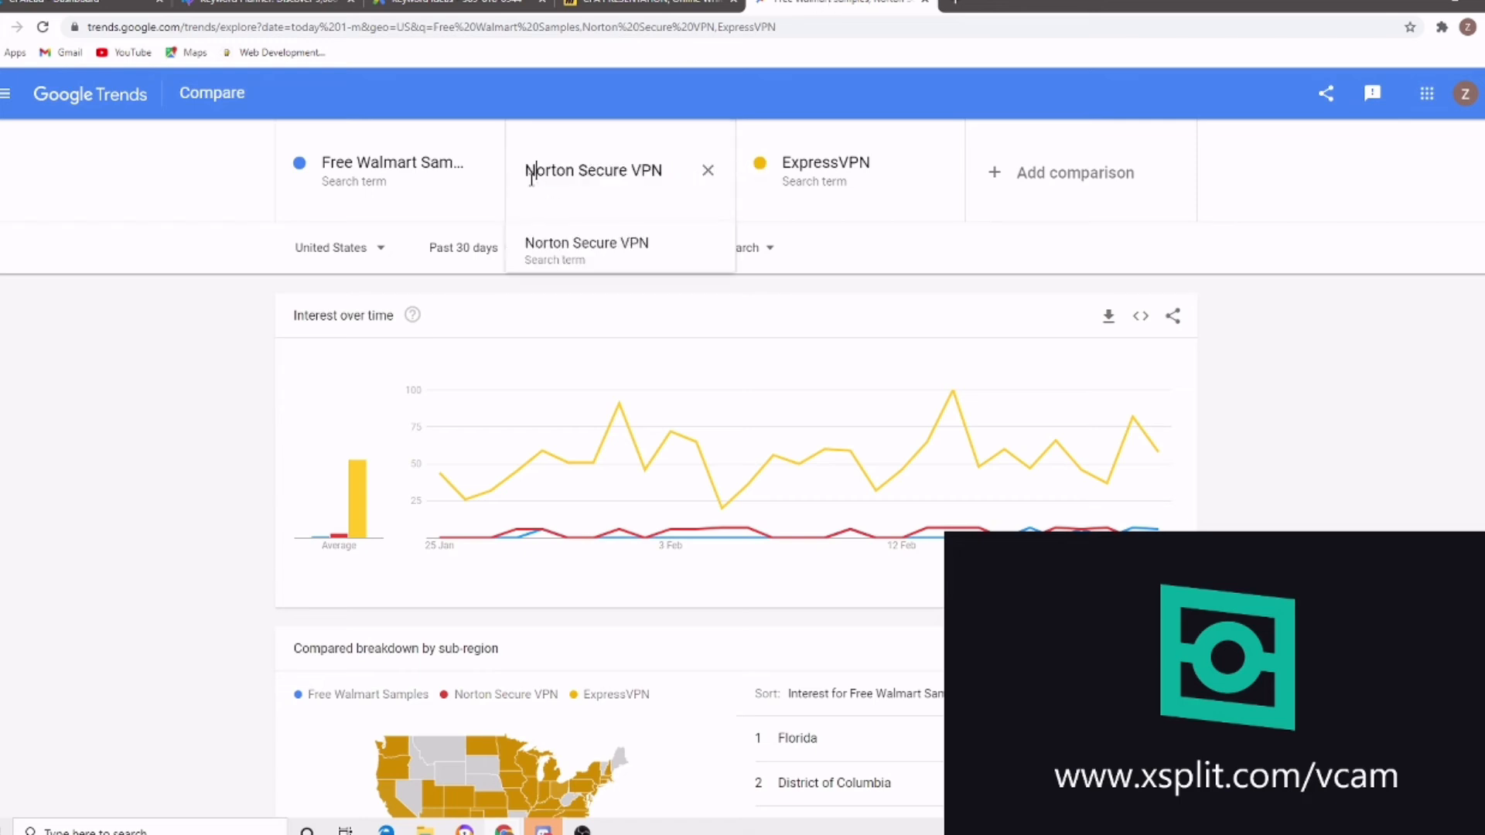
pyautogui.moveTo(556, 170); pyautogui.dragTo(669, 168)
pyautogui.hotkey('ctrl', 'c')
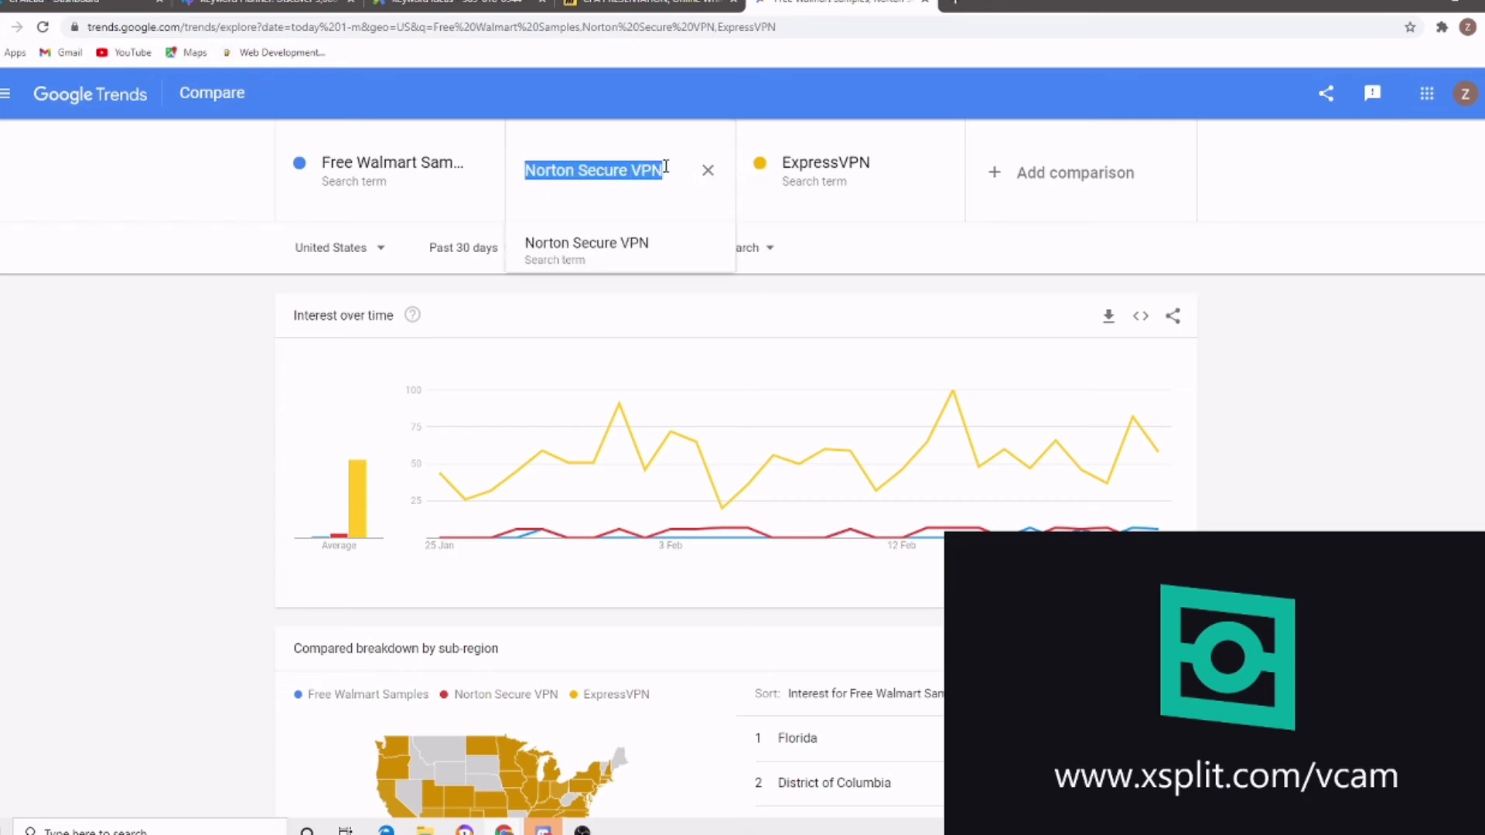
# Return to the Google Ads Keyword Planner, add Norton Secure VPN alongside ExpressVPN and get the keyword results
pyautogui.click(267, 6)
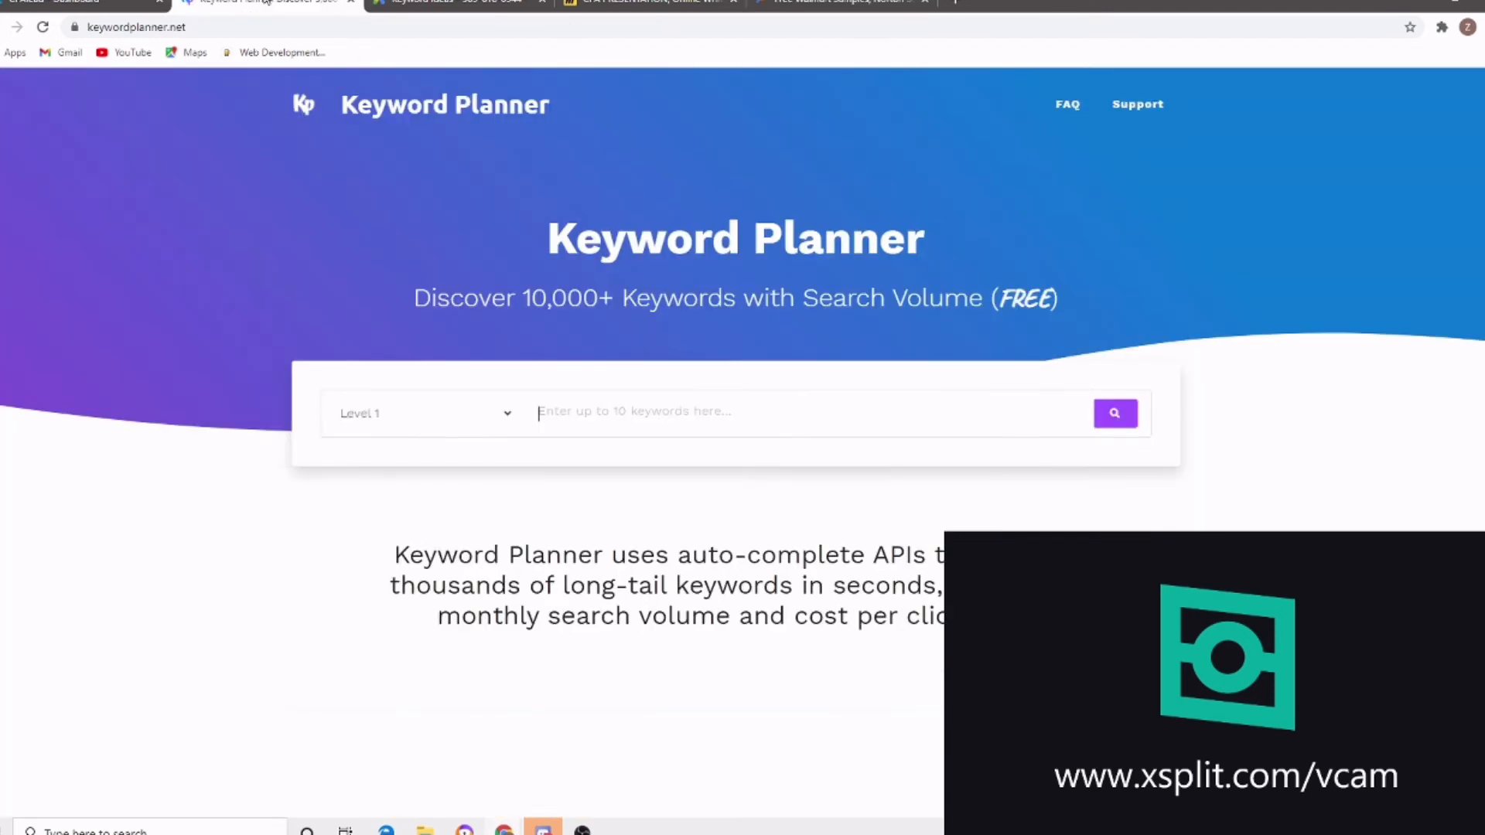
pyautogui.click(434, 4)
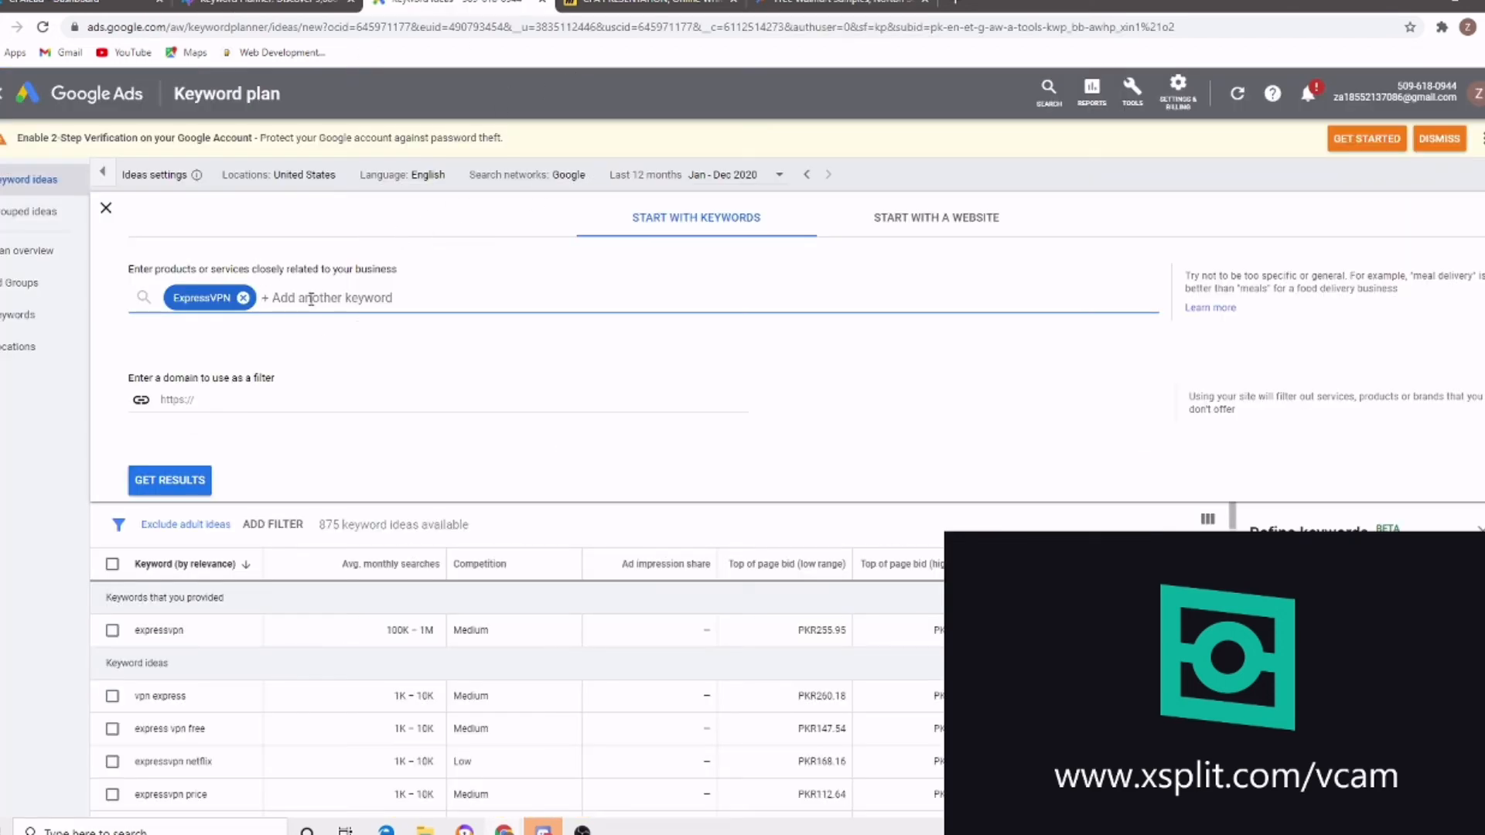
pyautogui.hotkey('ctrl', 'v')
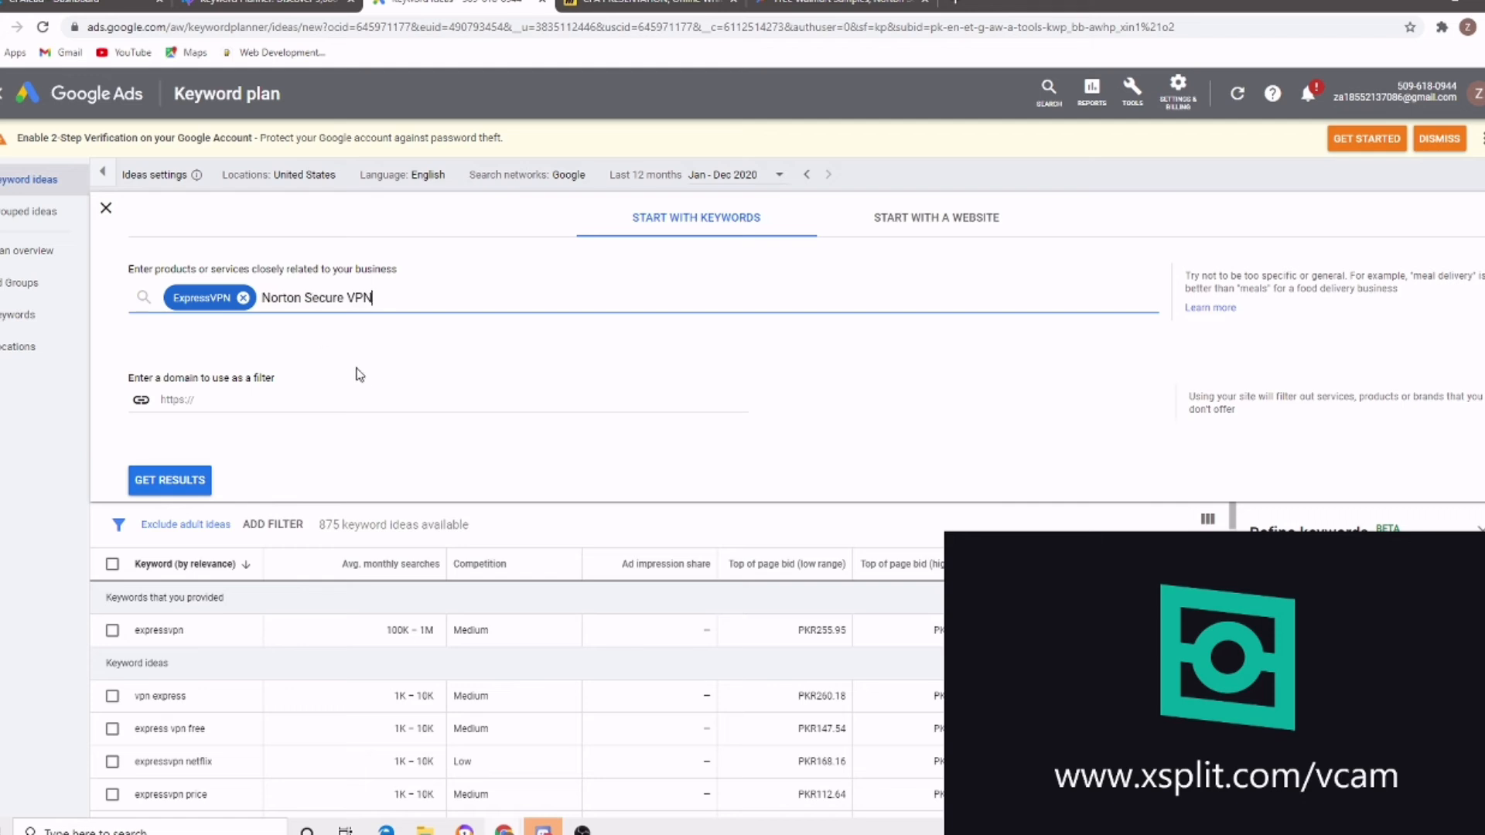
pyautogui.click(173, 484)
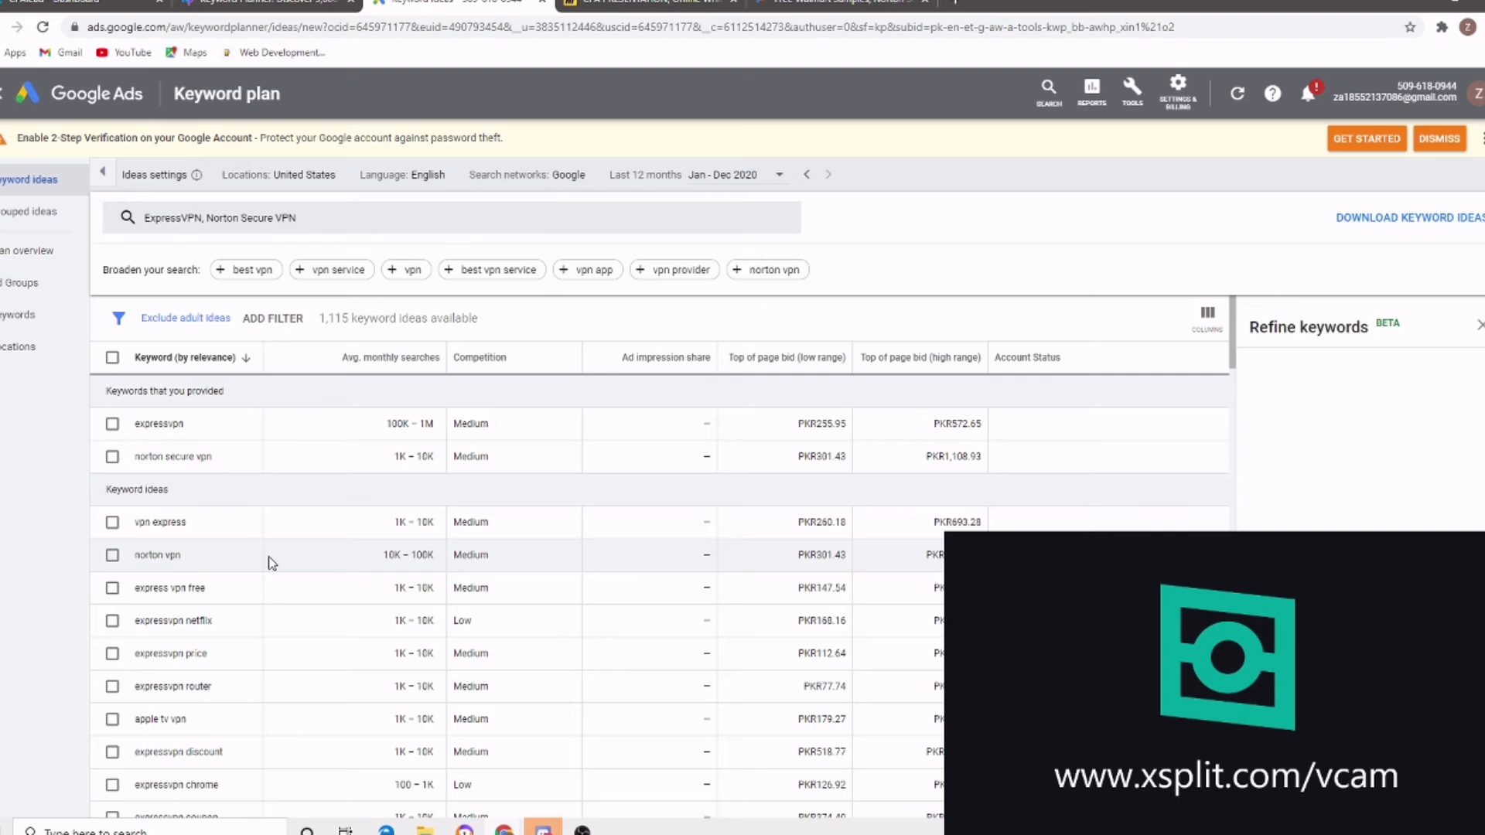
pyautogui.scroll(-1, 510, 495)
pyautogui.scroll(1, 533, 489)
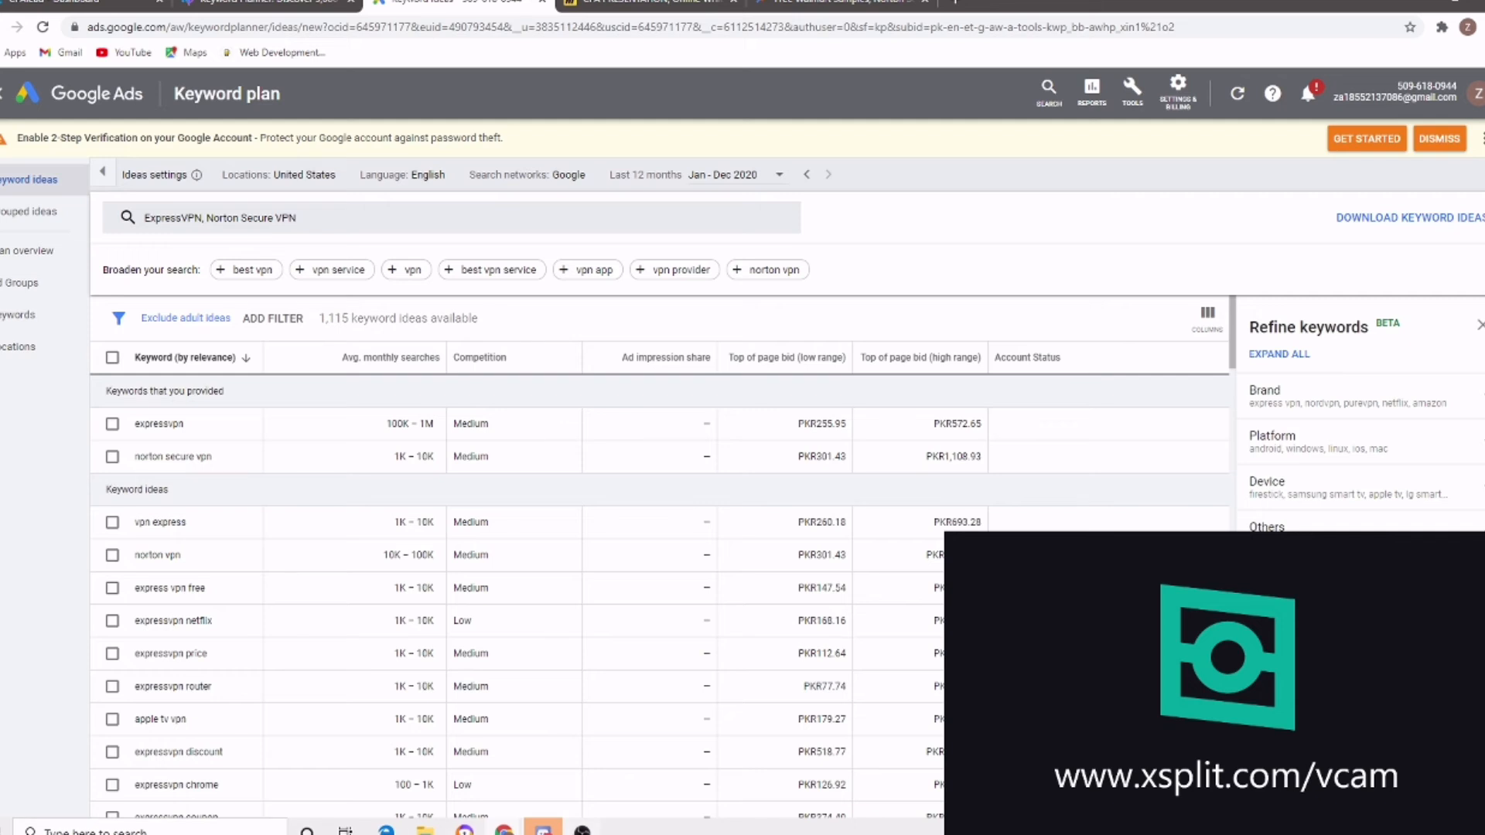
# Launch the Windows Magnifier
pyautogui.click(147, 828)
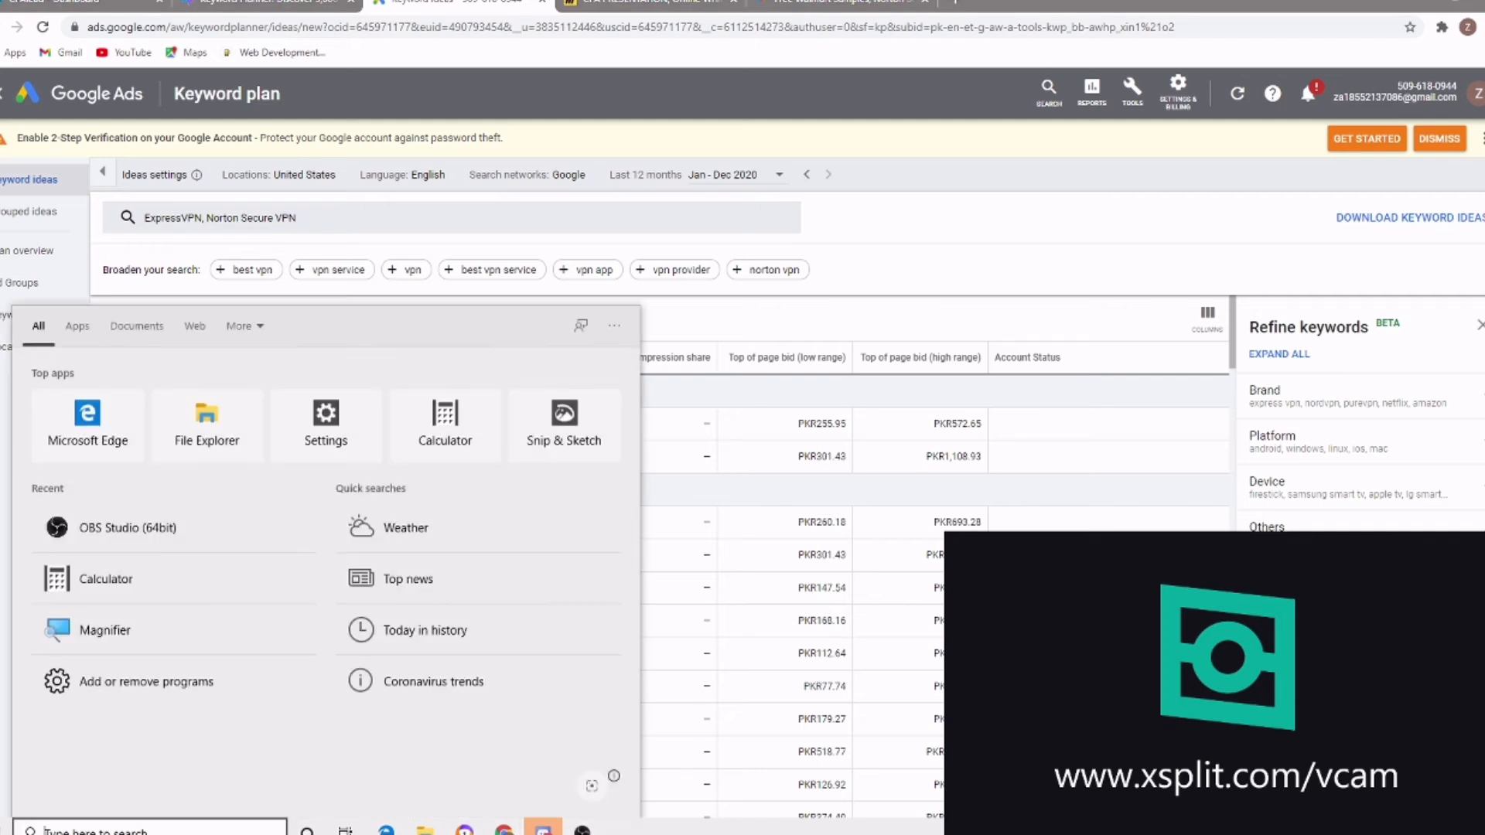
pyautogui.click(294, 630)
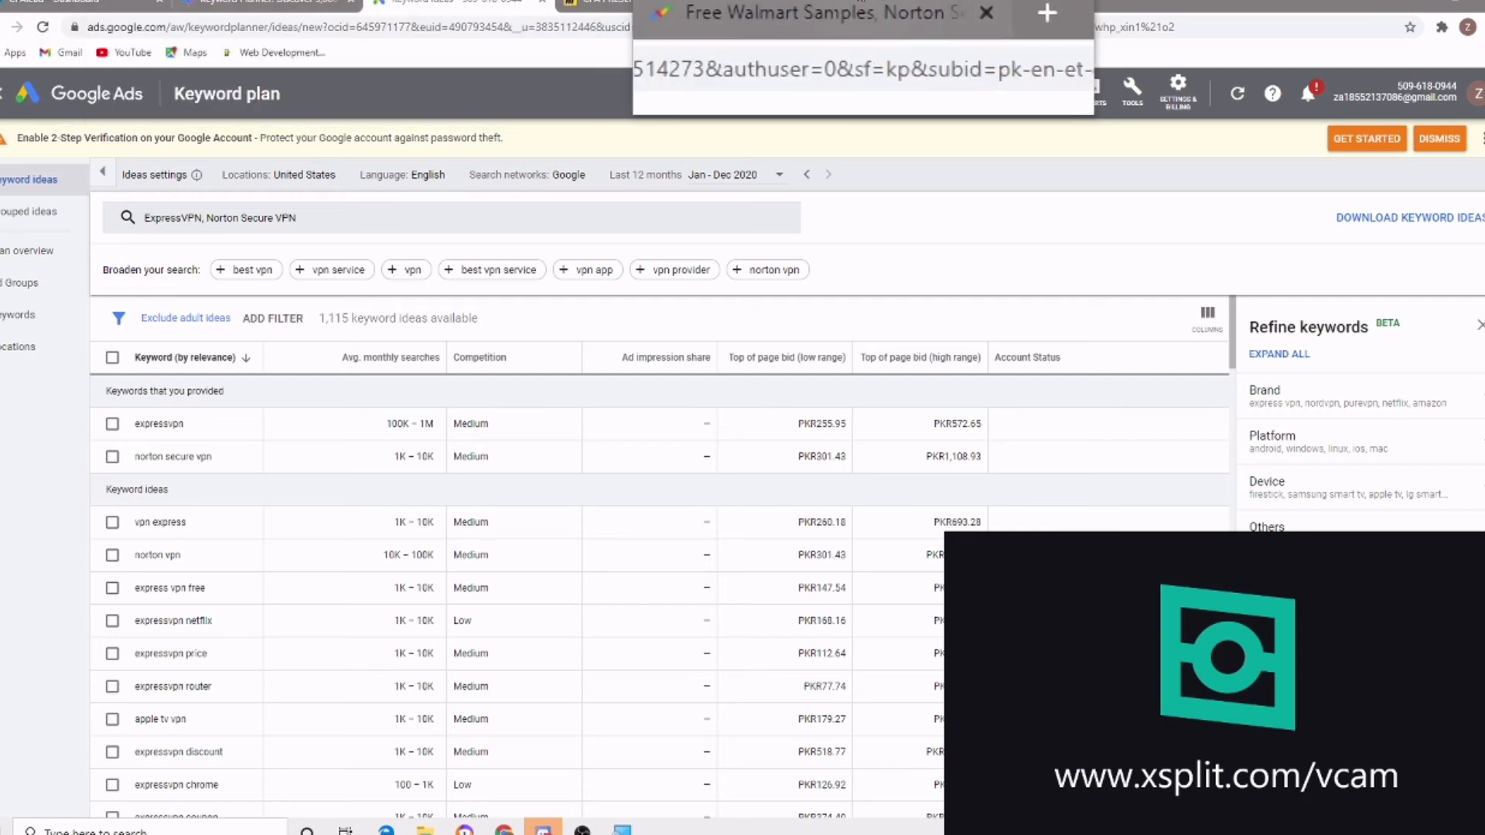
# Switch to Google Trends and copy the Free Walmart Samples search term
pyautogui.click(837, 2)
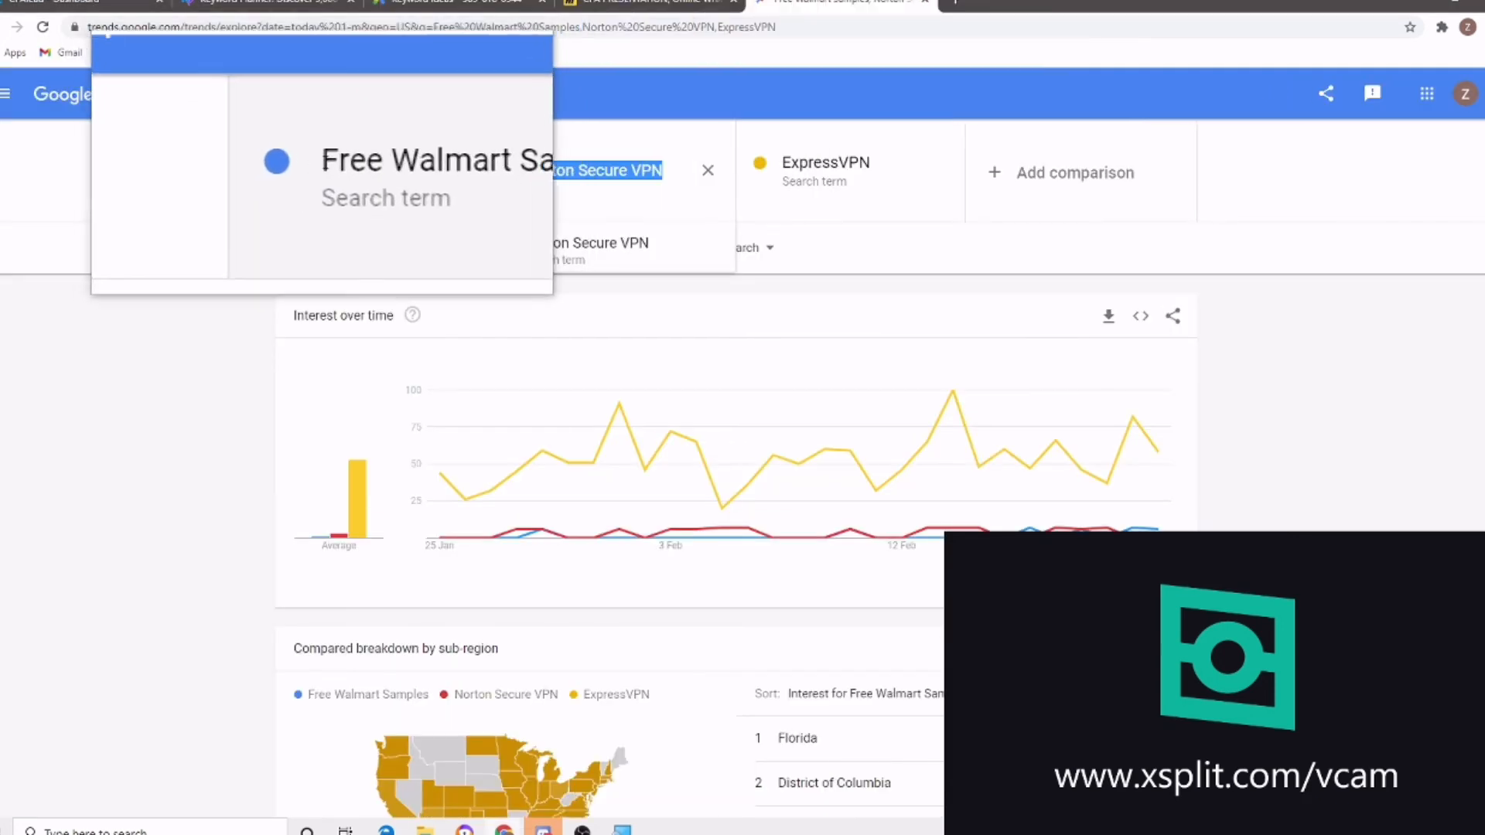
pyautogui.click(348, 164)
pyautogui.hotkey('ctrl', 'c')
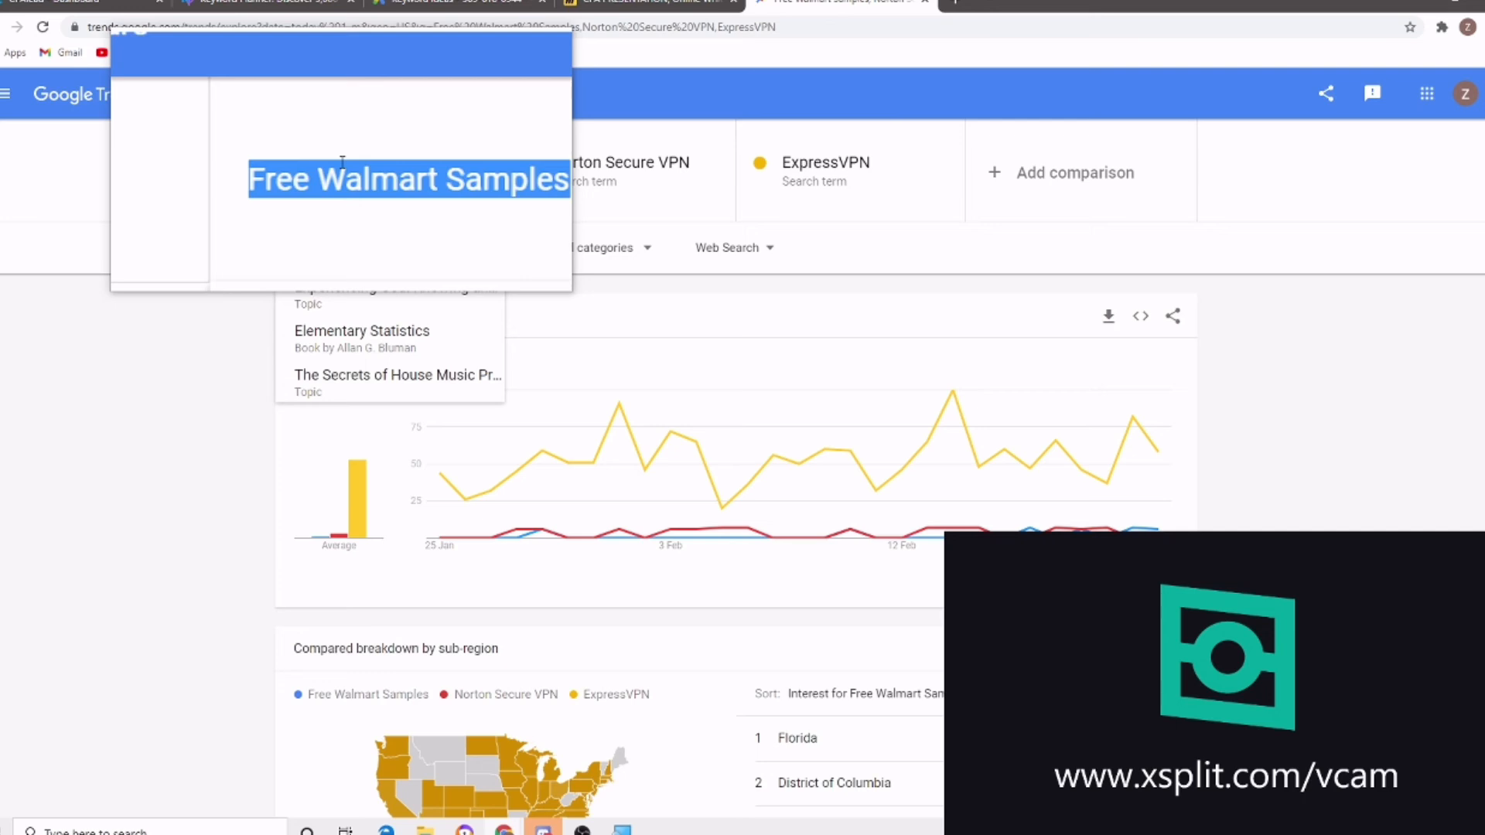
# Return to the Google Ads Keyword Planner, get results with Free Walmart Samples added to the keywords, and highlight expressvpn's average monthly searches
pyautogui.click(259, 3)
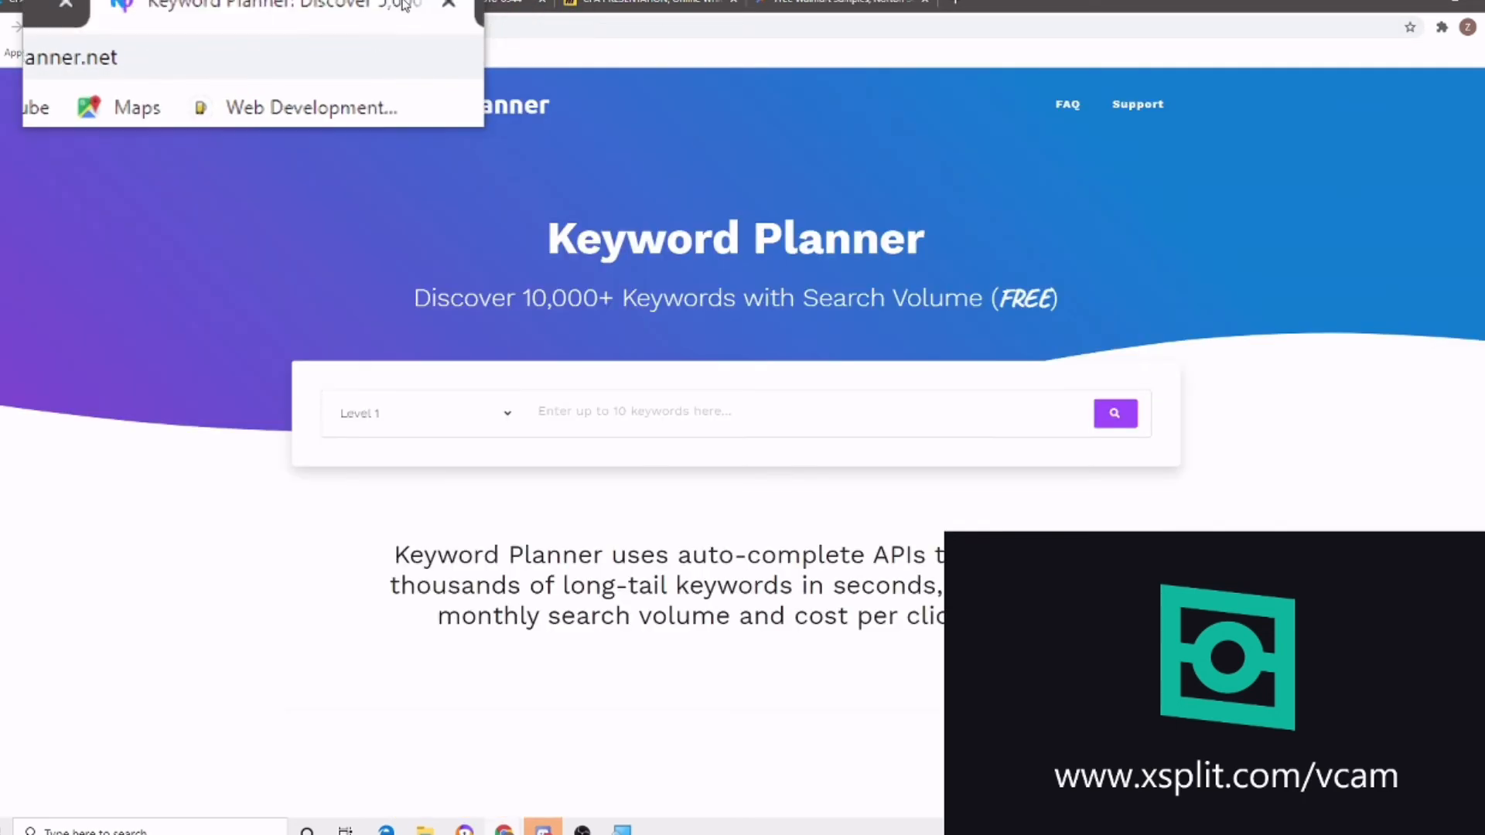
pyautogui.click(462, 4)
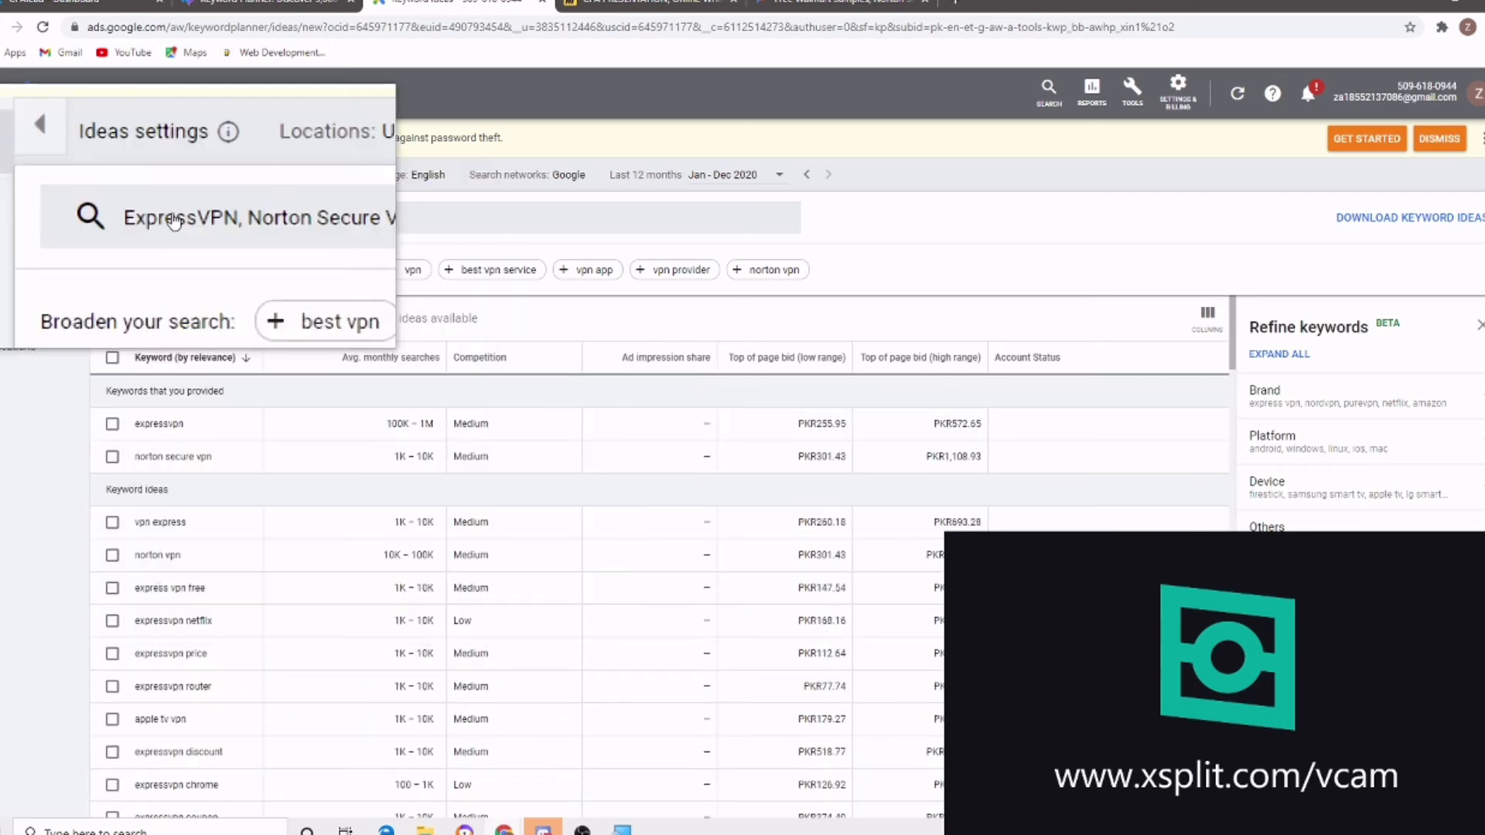
pyautogui.click(301, 231)
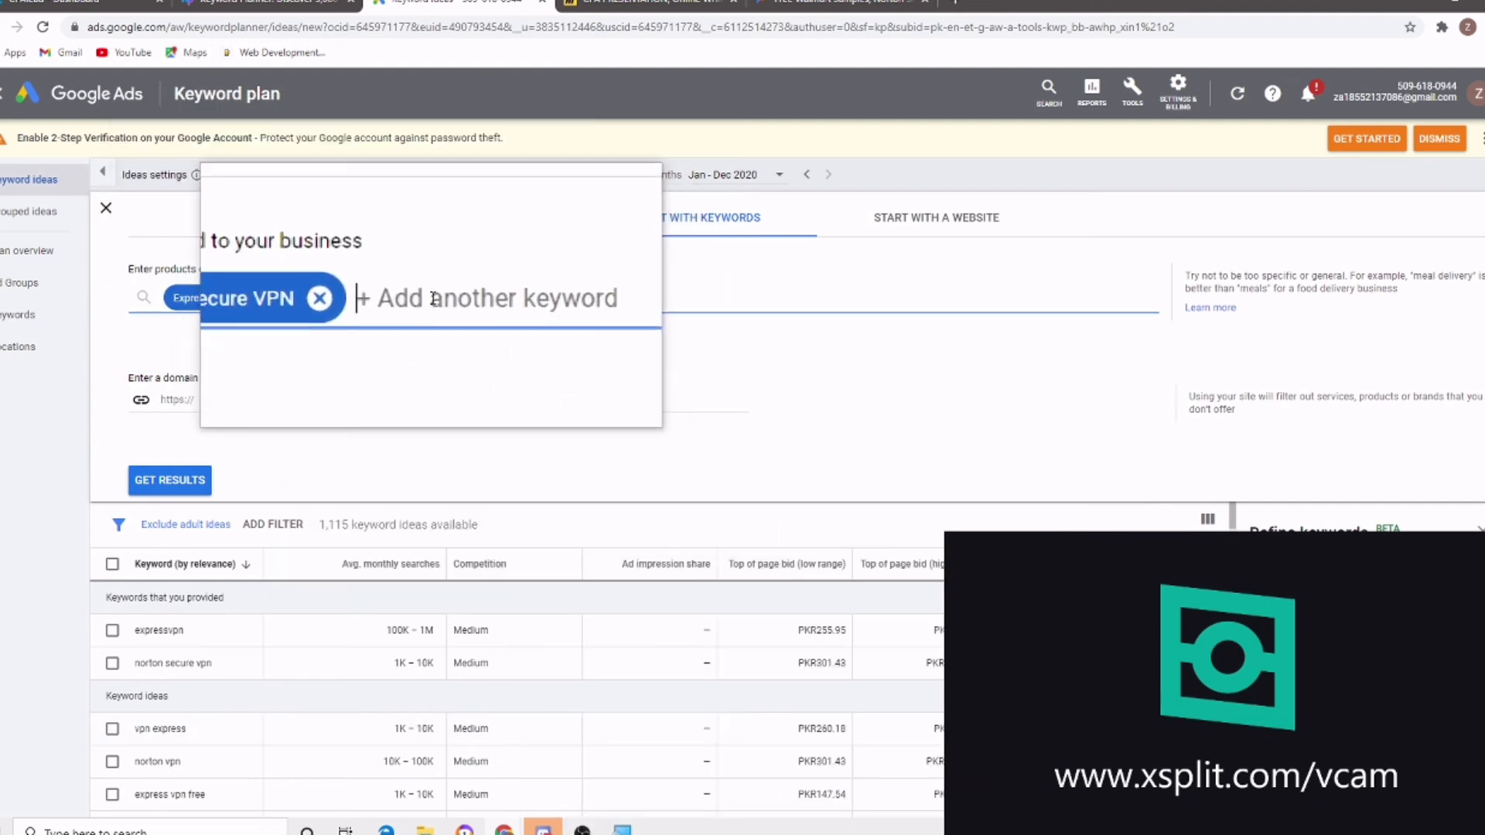
pyautogui.hotkey('ctrl', 'v')
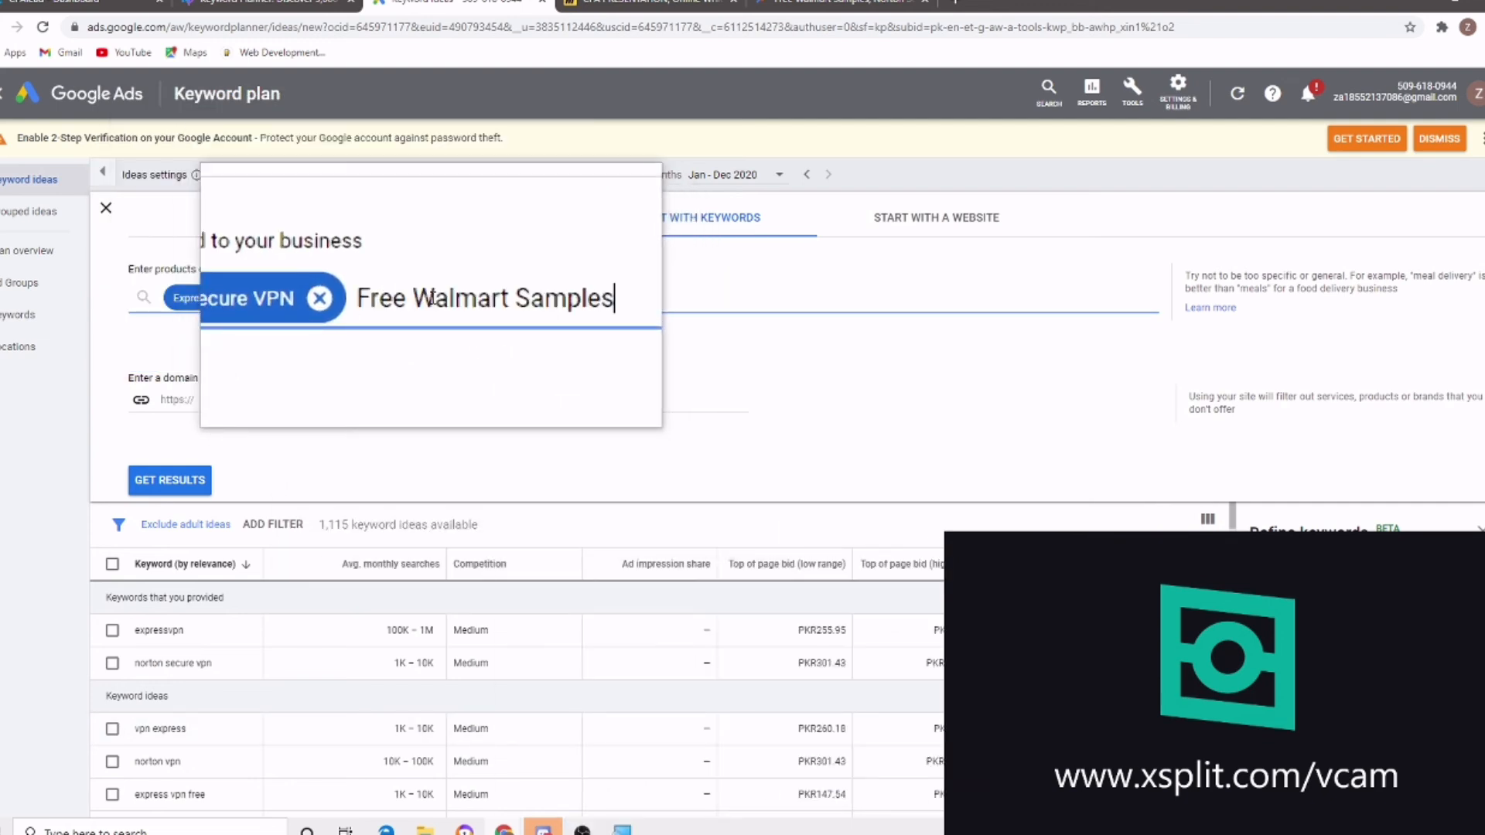
pyautogui.click(177, 485)
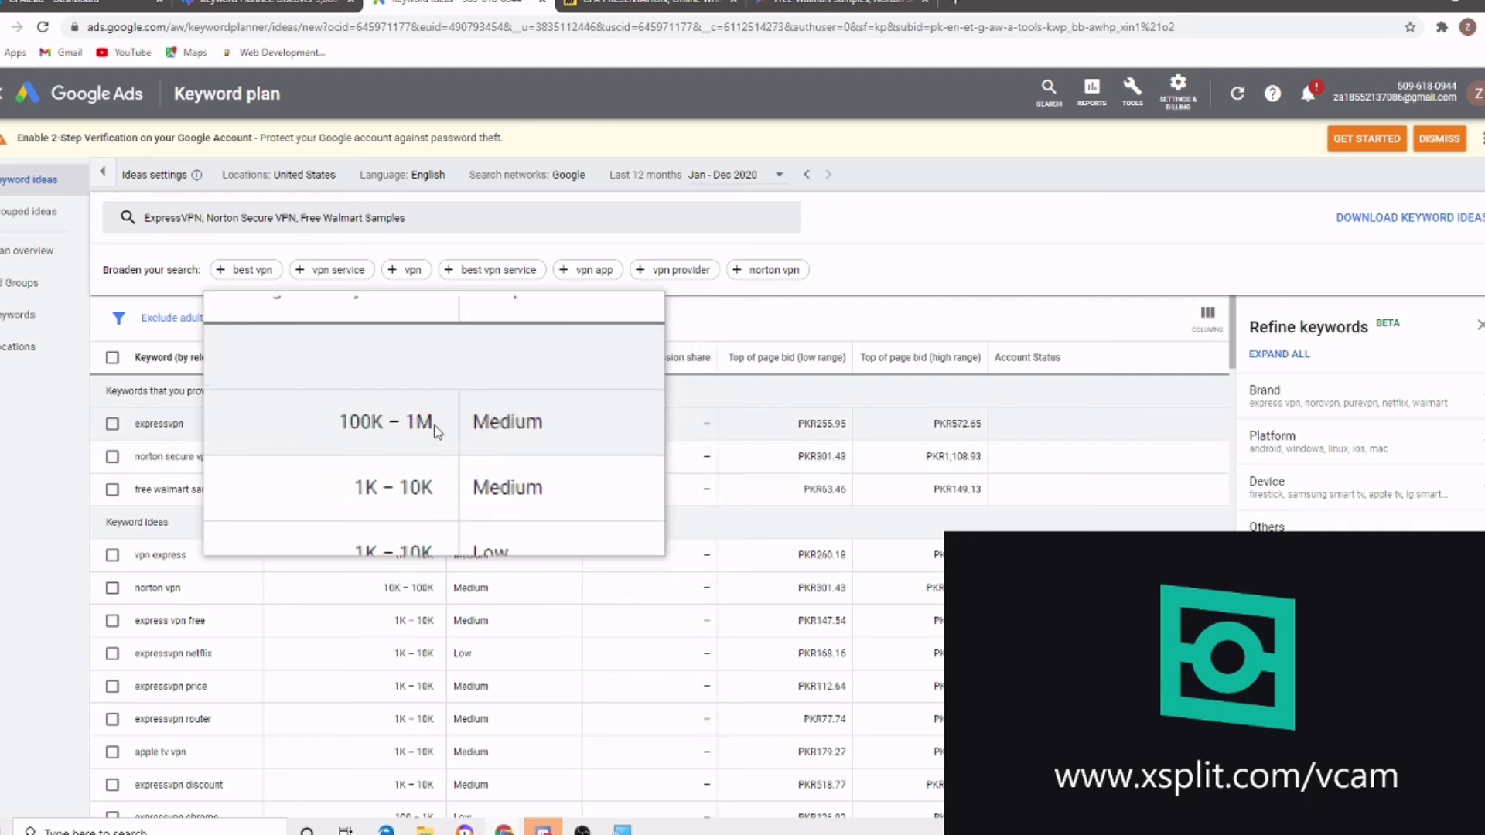
pyautogui.tripleClick(438, 431)
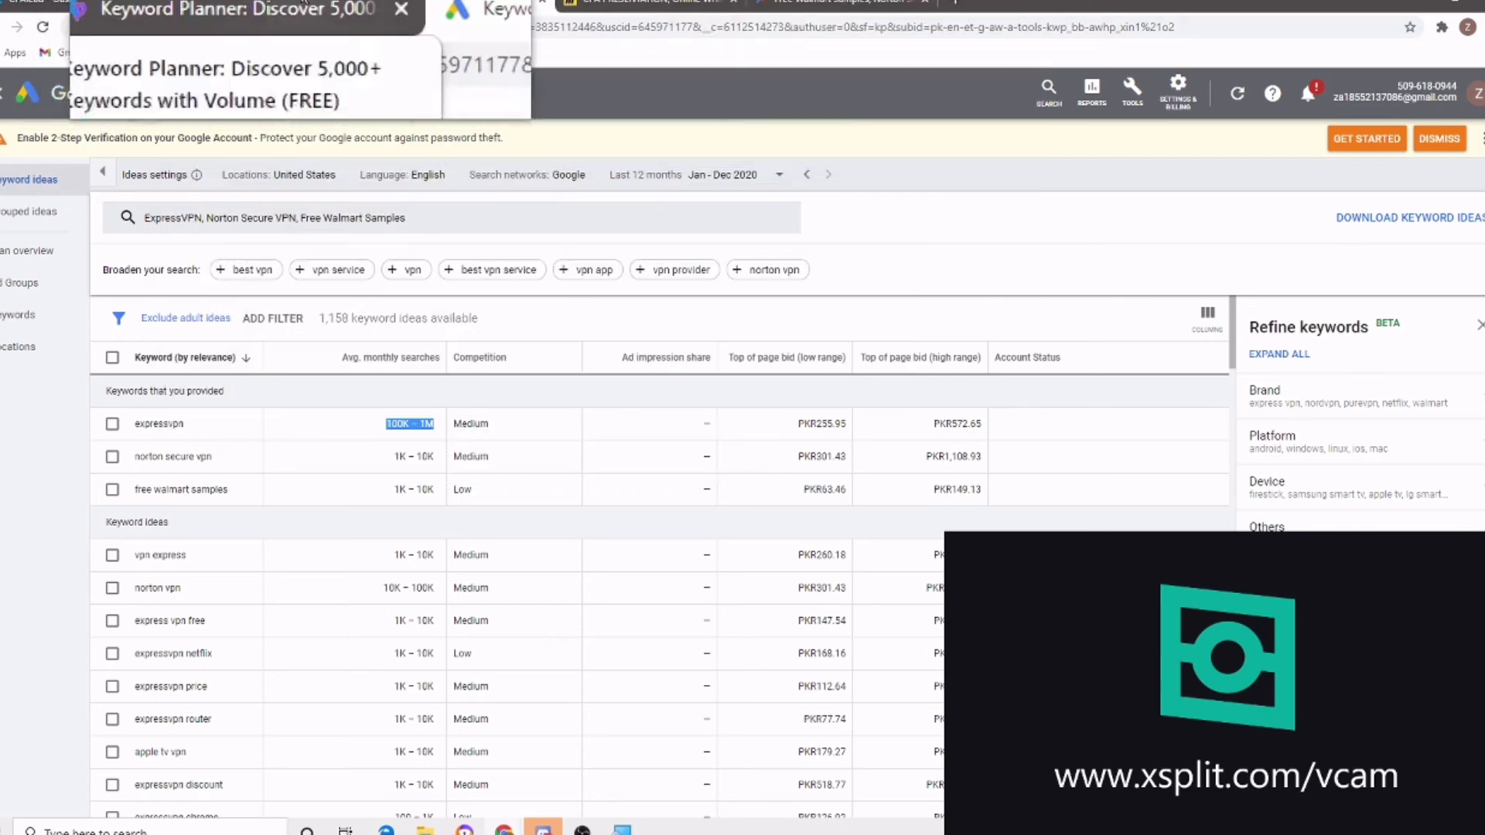
# Switch to the keywordplanner.net site and look over its home page with the free keyword search
pyautogui.click(301, 8)
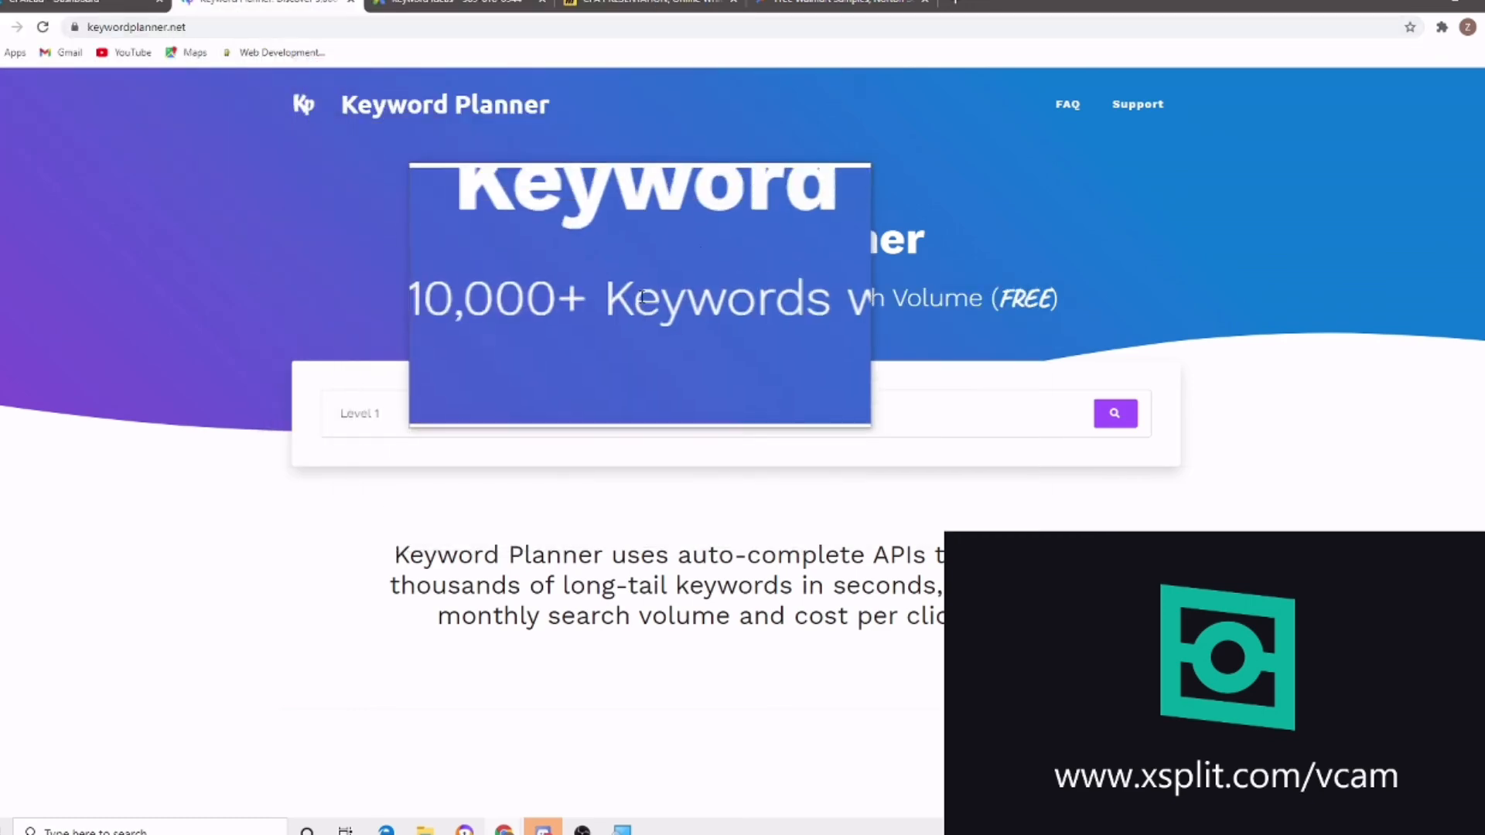
pyautogui.scroll(-9, 586, 478)
pyautogui.scroll(6, 589, 480)
pyautogui.scroll(3, 592, 485)
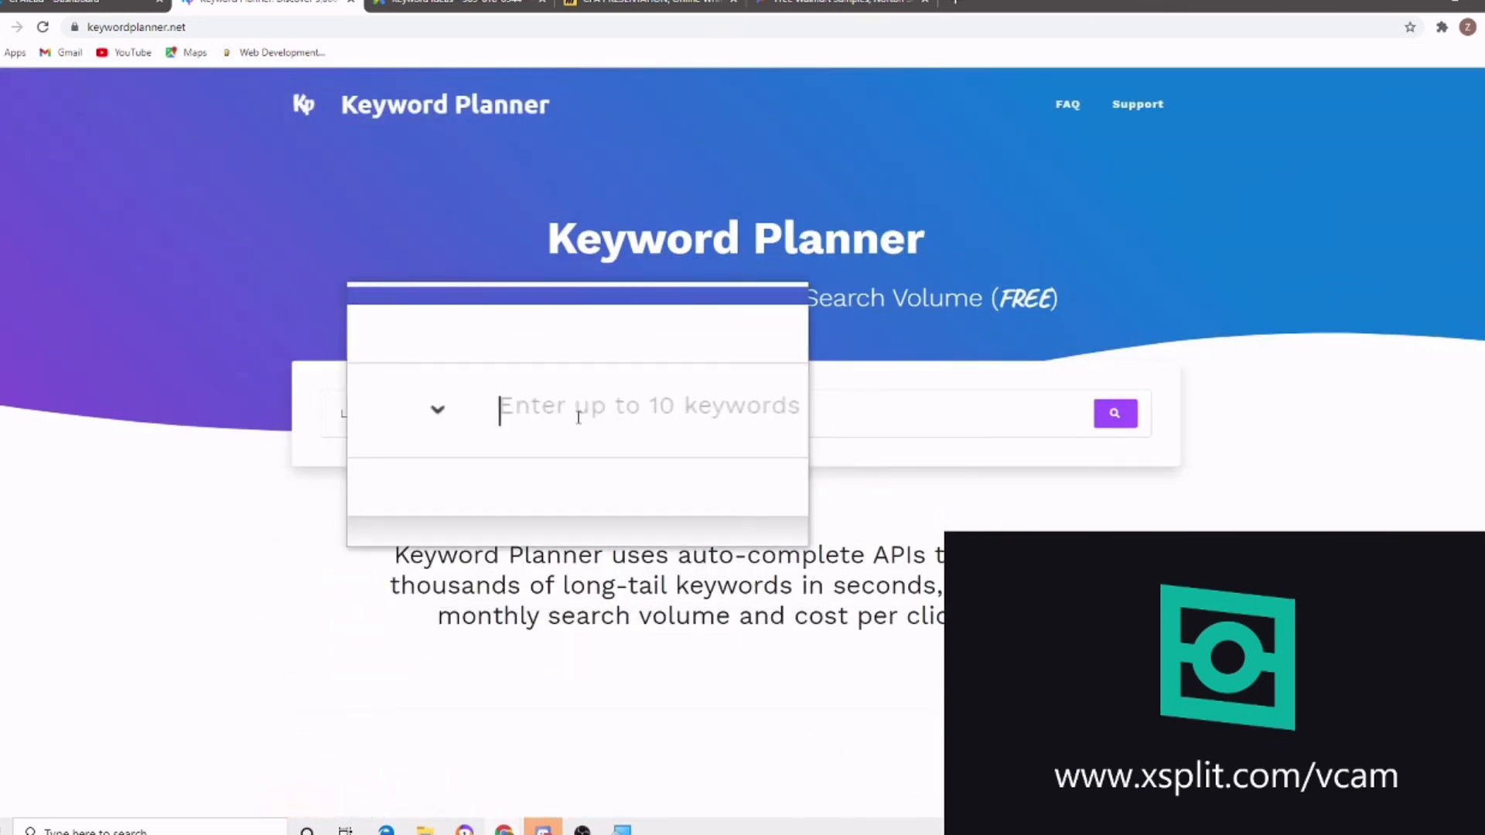